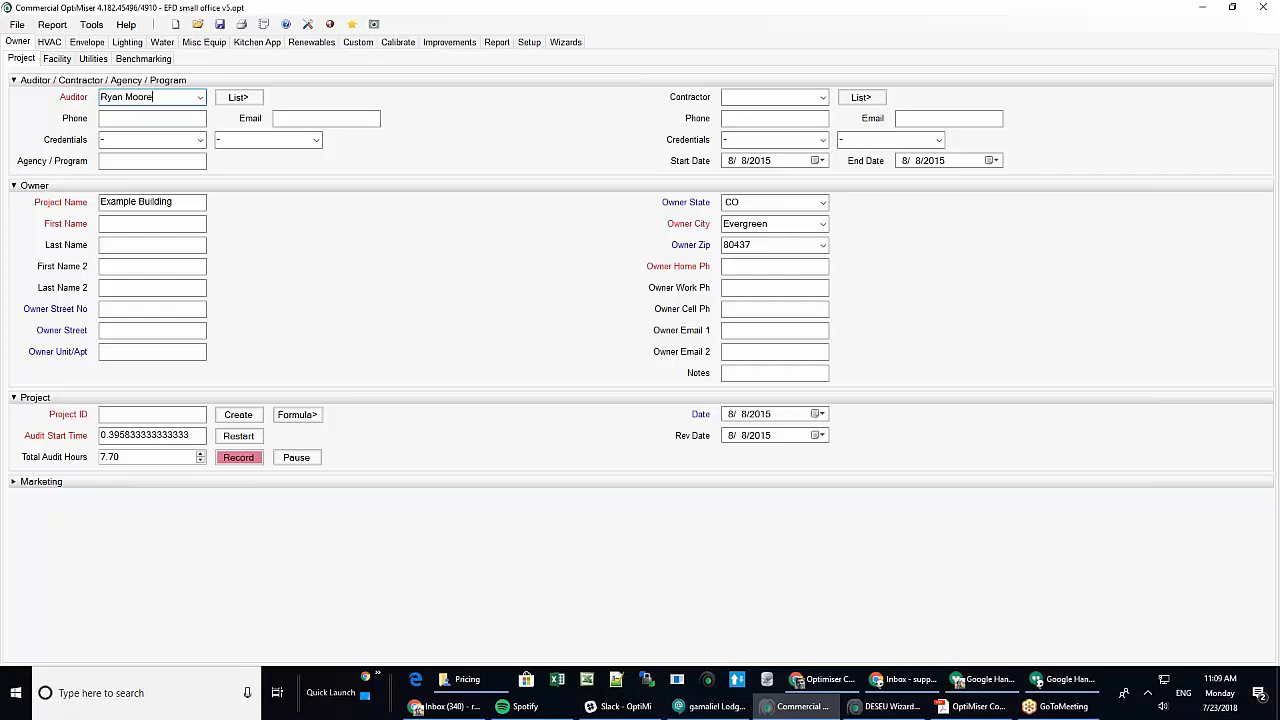
Save the entered auditor name as the default value of the Auditor field.
key("Tab")
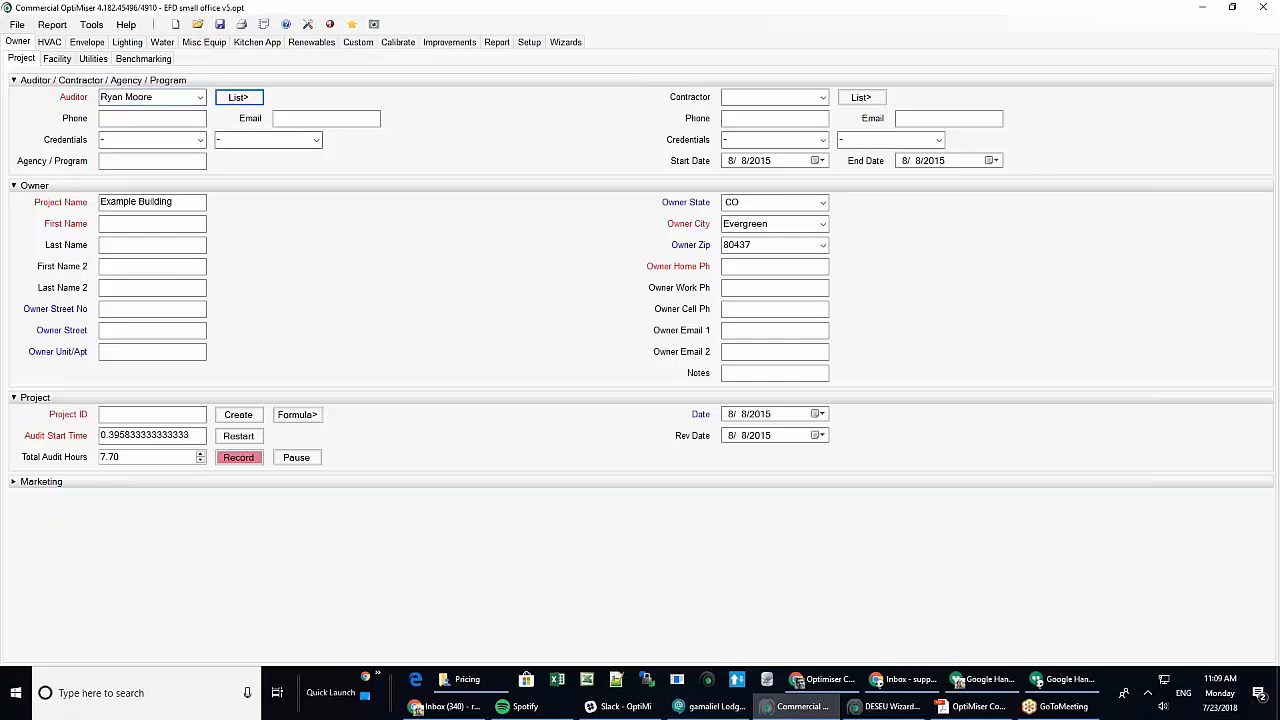
right_click(172, 100)
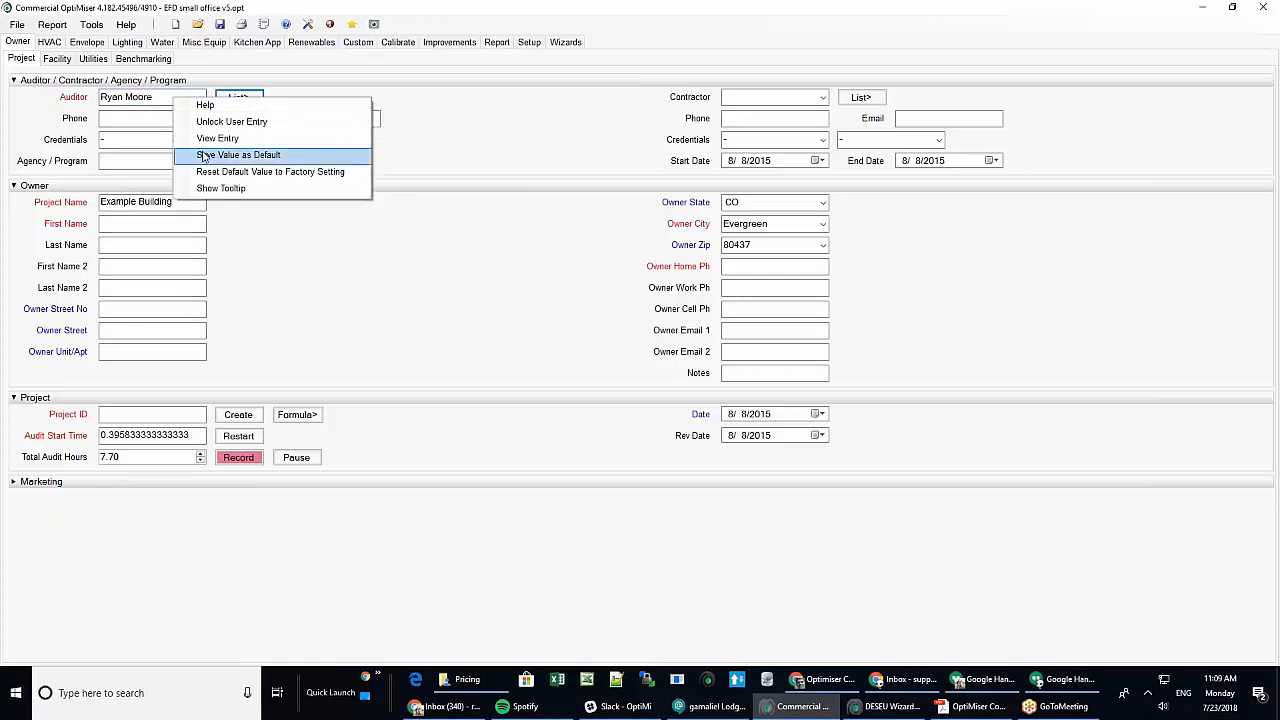
left_click(238, 155)
left_click(662, 358)
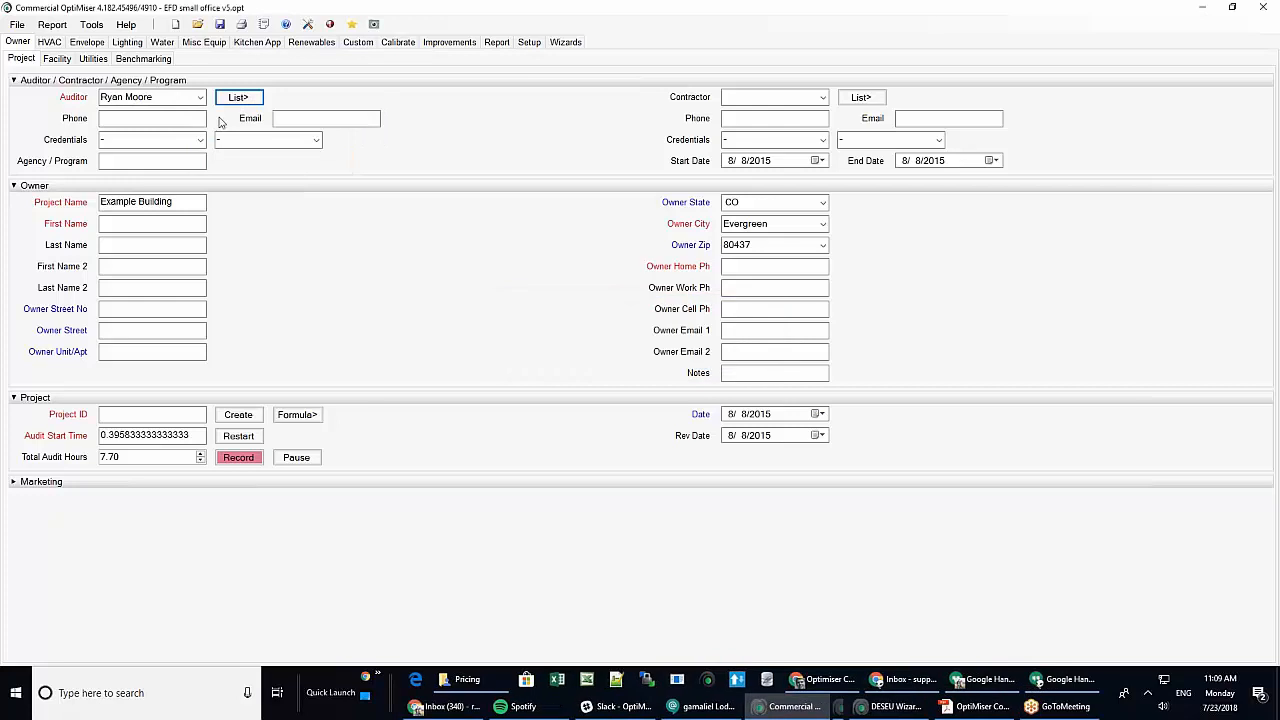
Review the project's owner fields and the facility's location, building and address details.
left_click(127, 223)
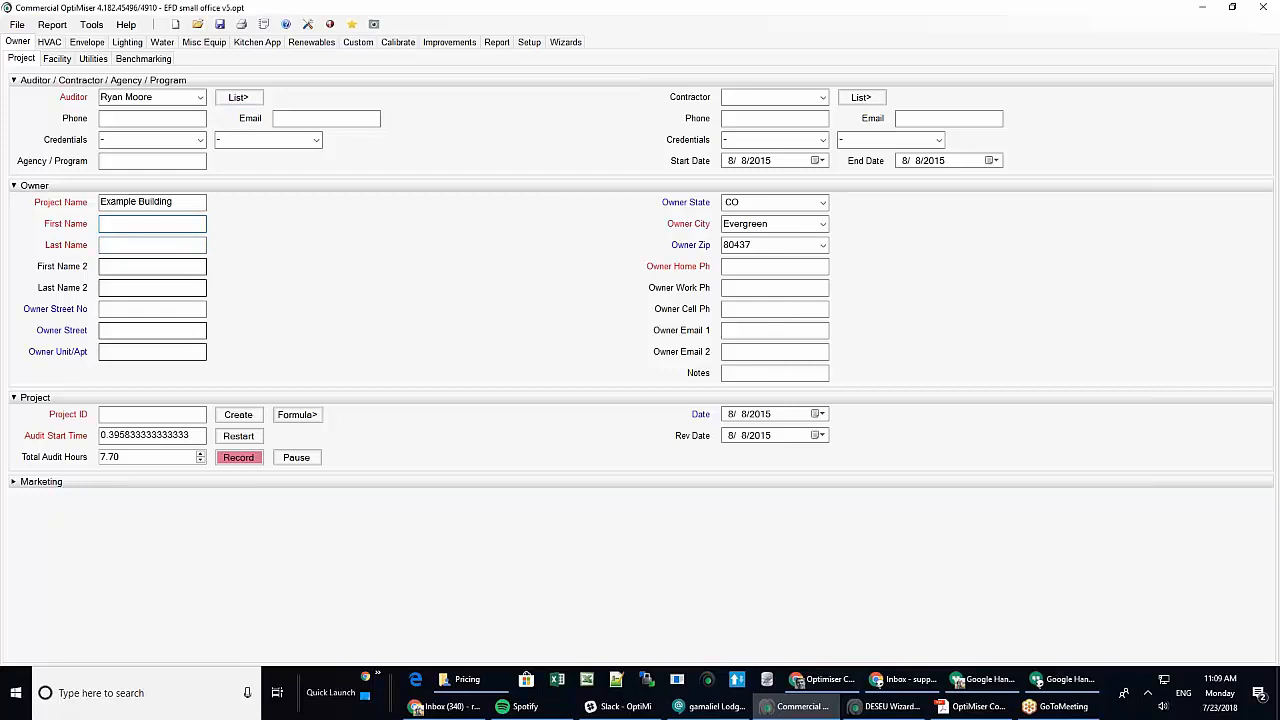
left_click(57, 58)
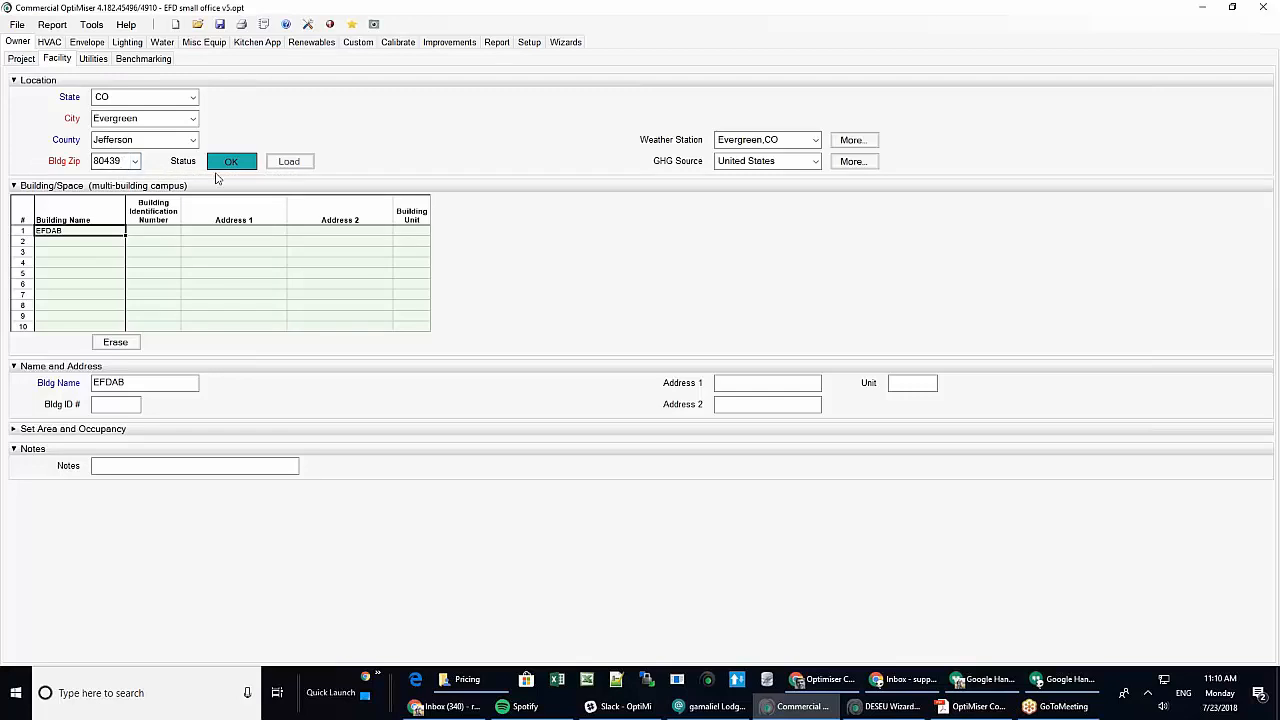
Examine the utility bill entry options, including bill scraping, additional fuels and multiple electric accounts, and expand the utility prices.
left_click(92, 59)
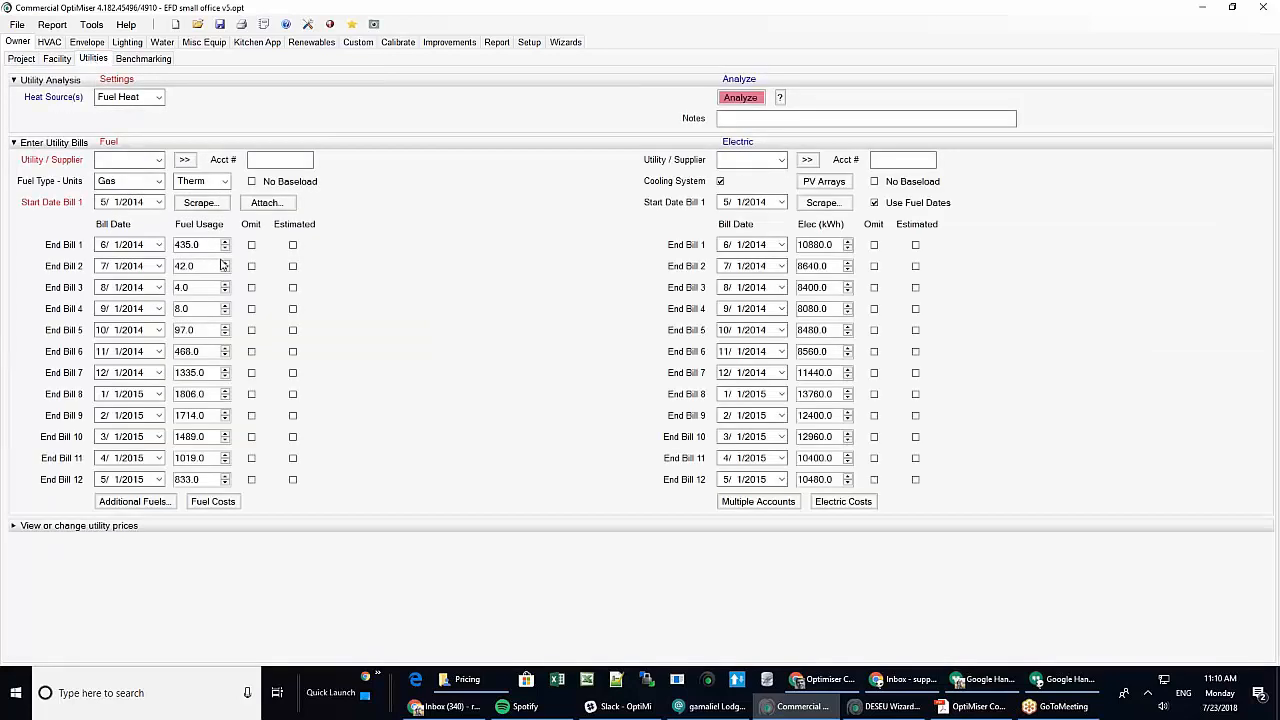
left_click(200, 203)
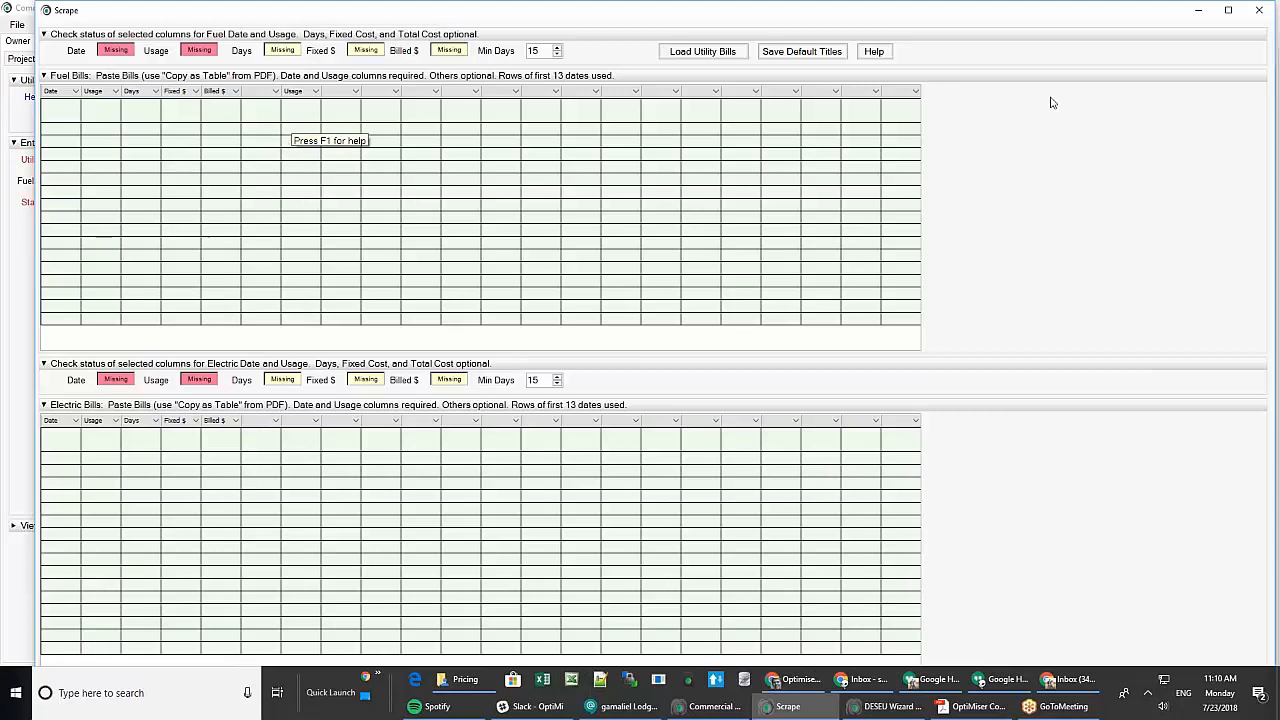
left_click(1259, 12)
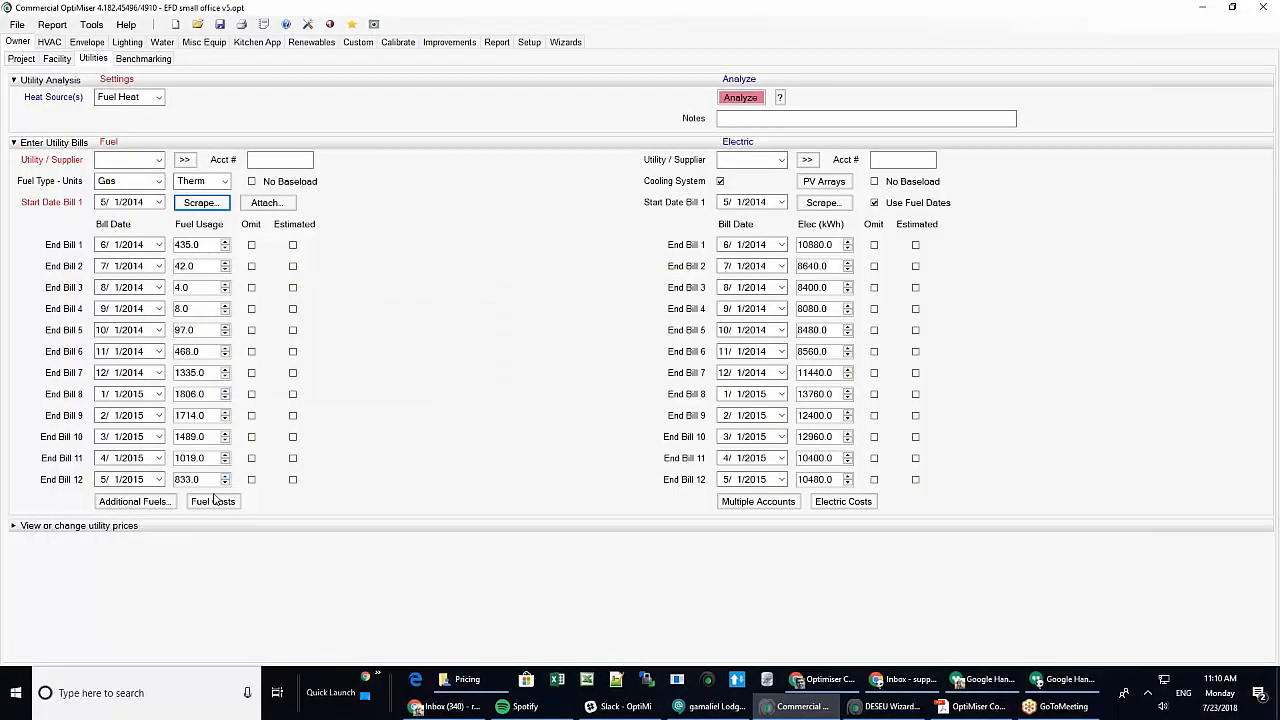
left_click(164, 508)
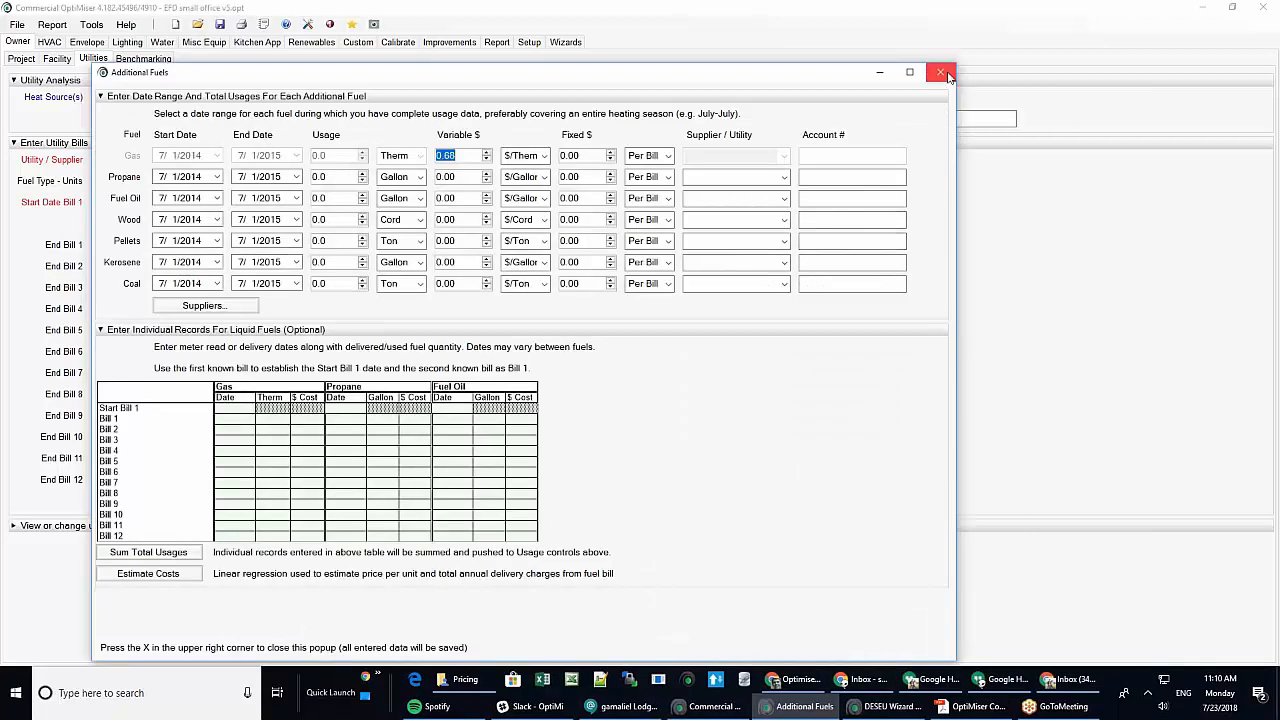
left_click(941, 73)
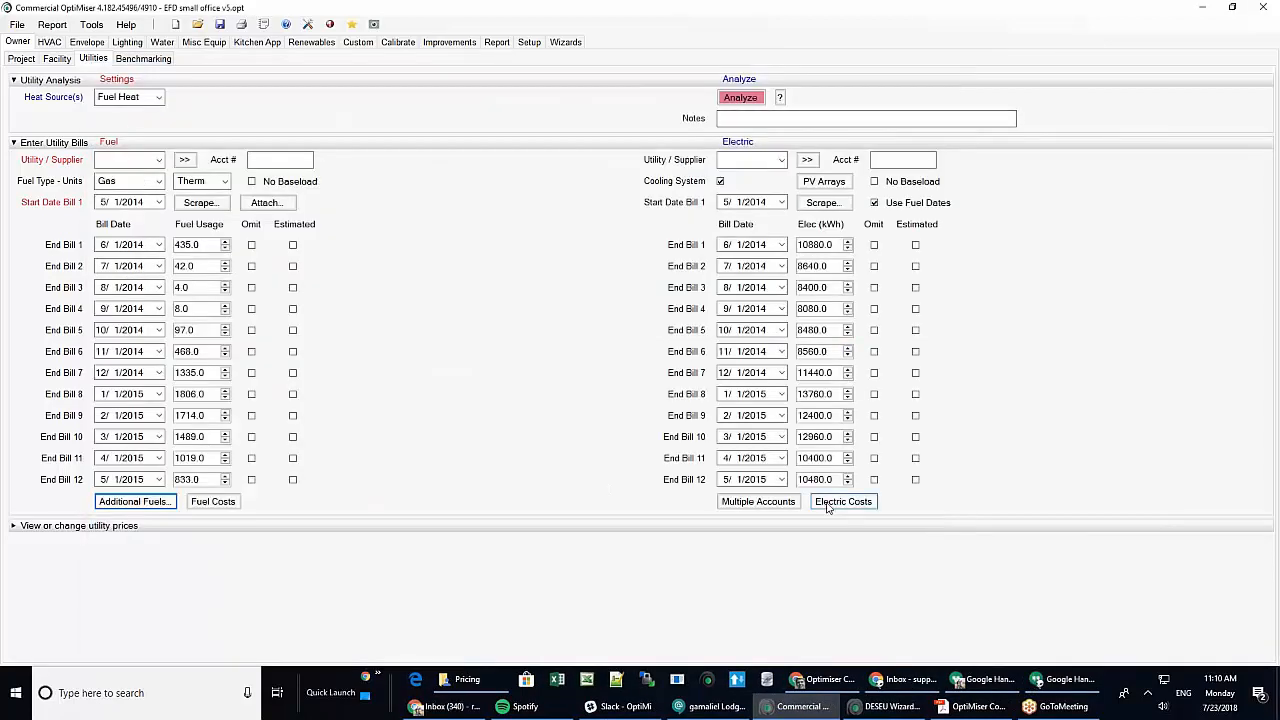
left_click(758, 501)
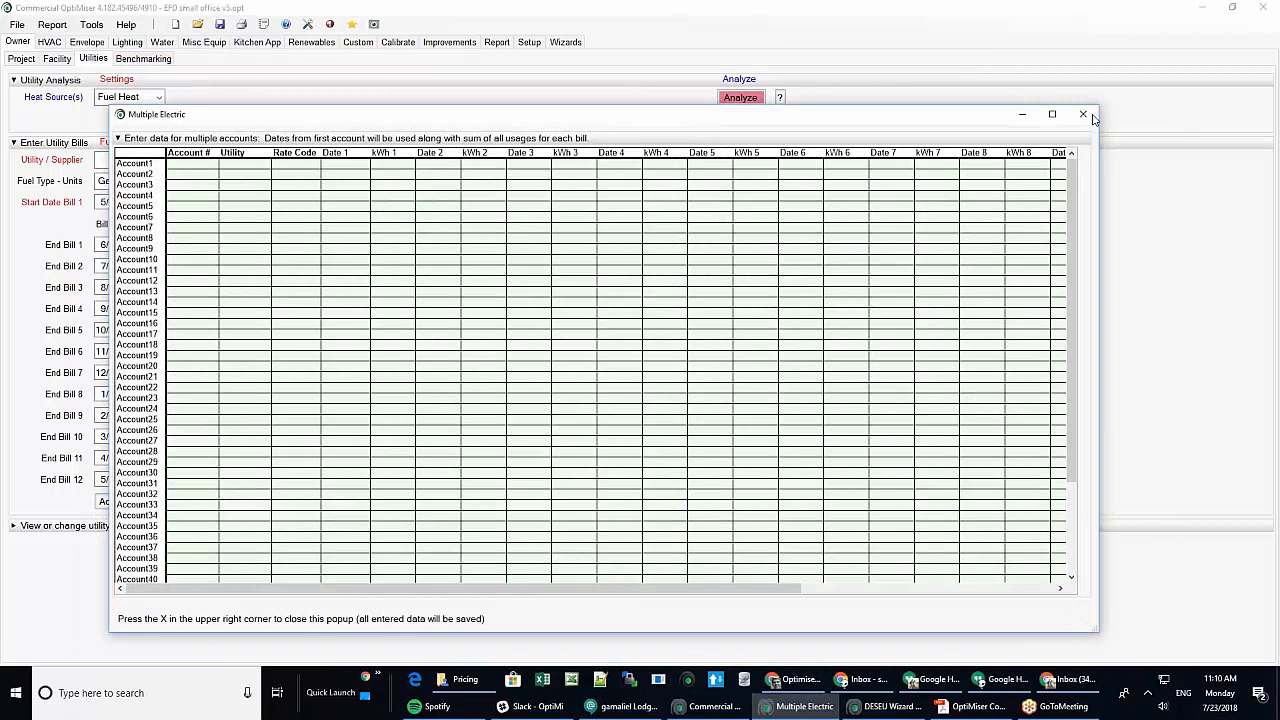
left_click(1087, 115)
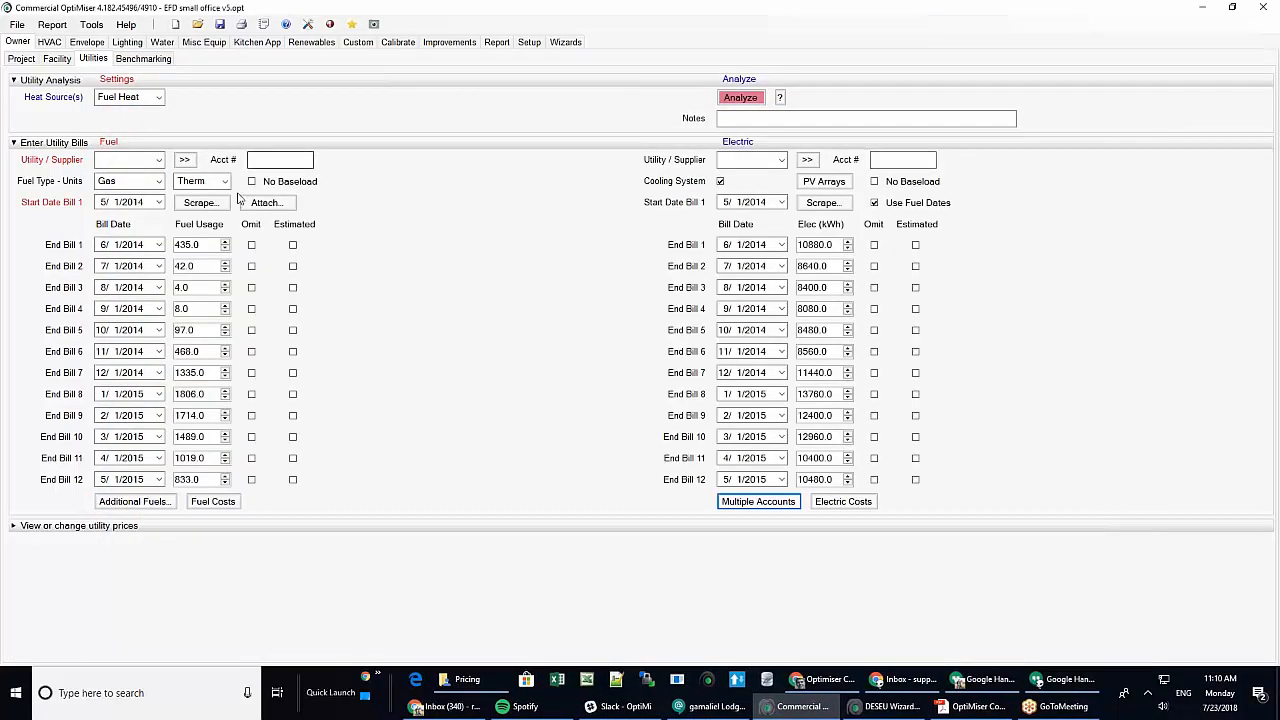
left_click(104, 529)
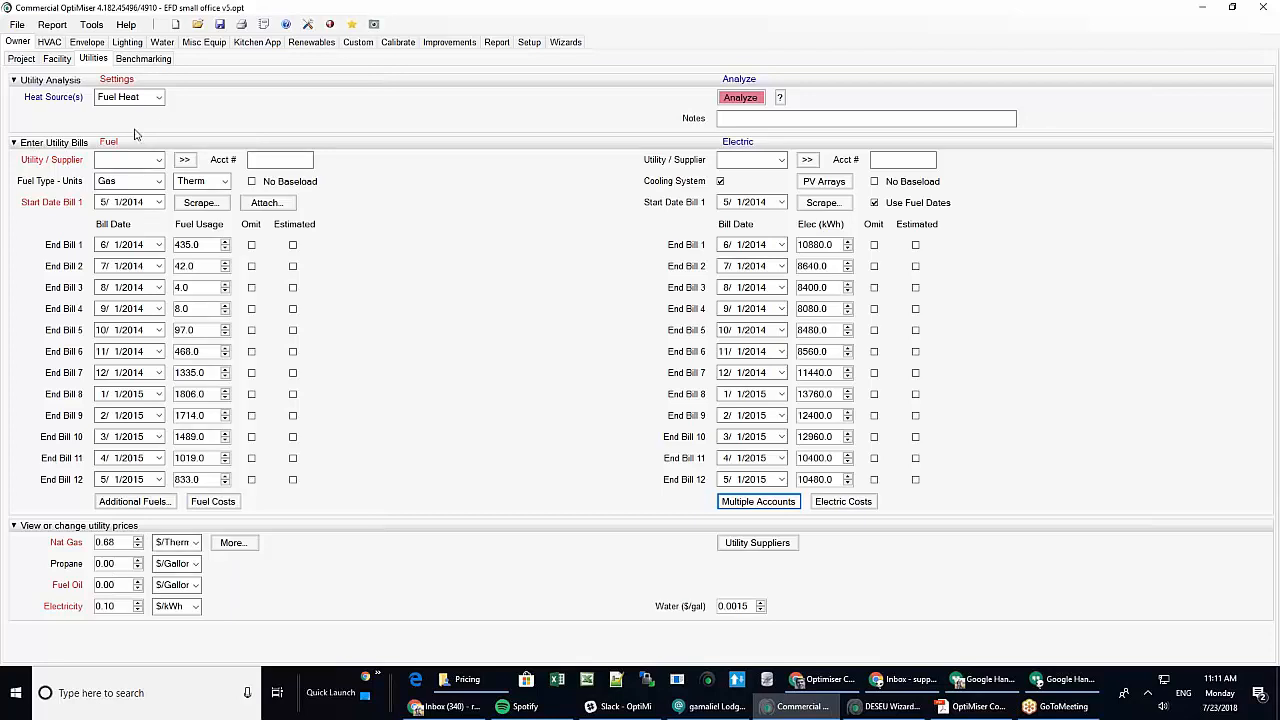
Look through the Audit Wizard's auditor, owner, facility and utility bill pages, and close the wizard.
left_click(55, 44)
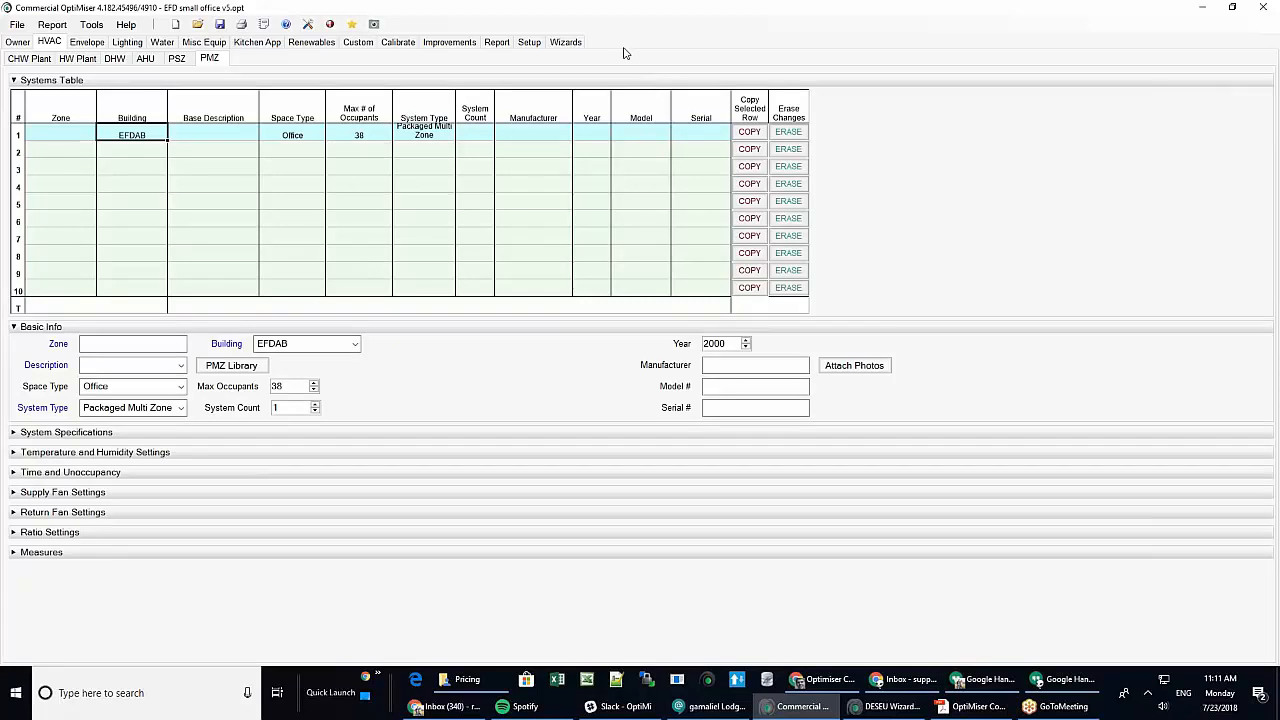
left_click(561, 46)
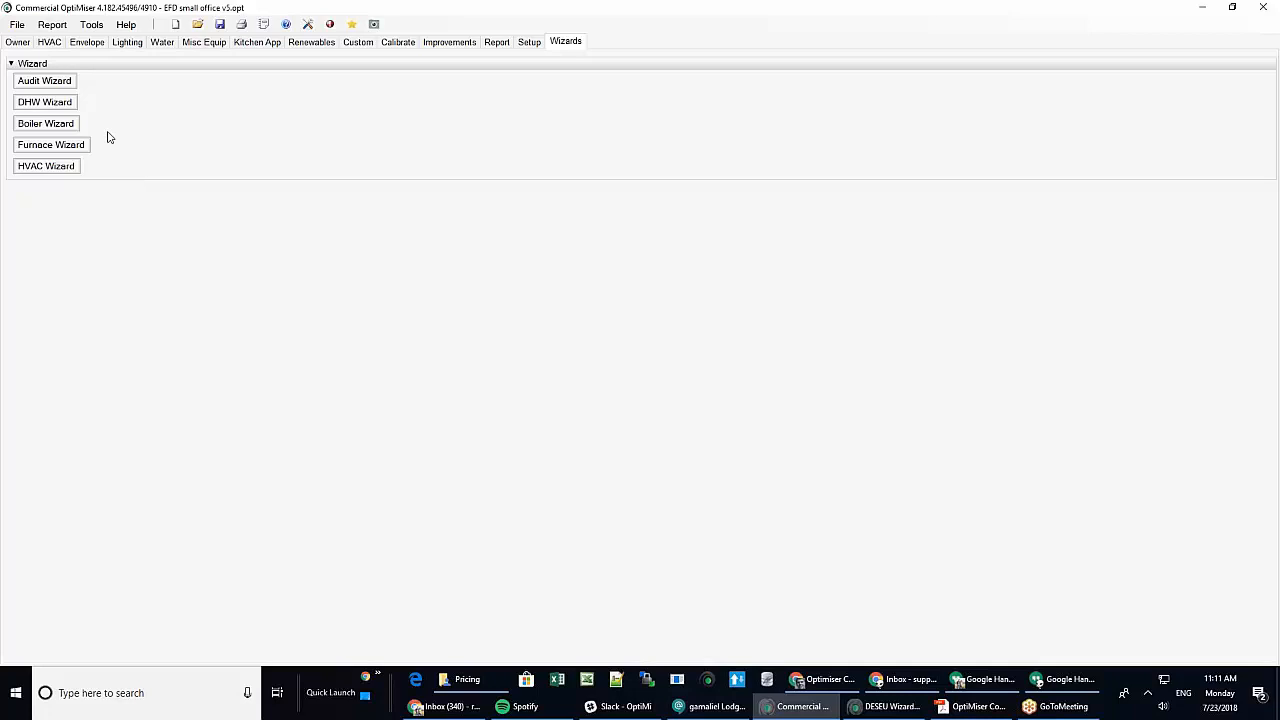
left_click(54, 86)
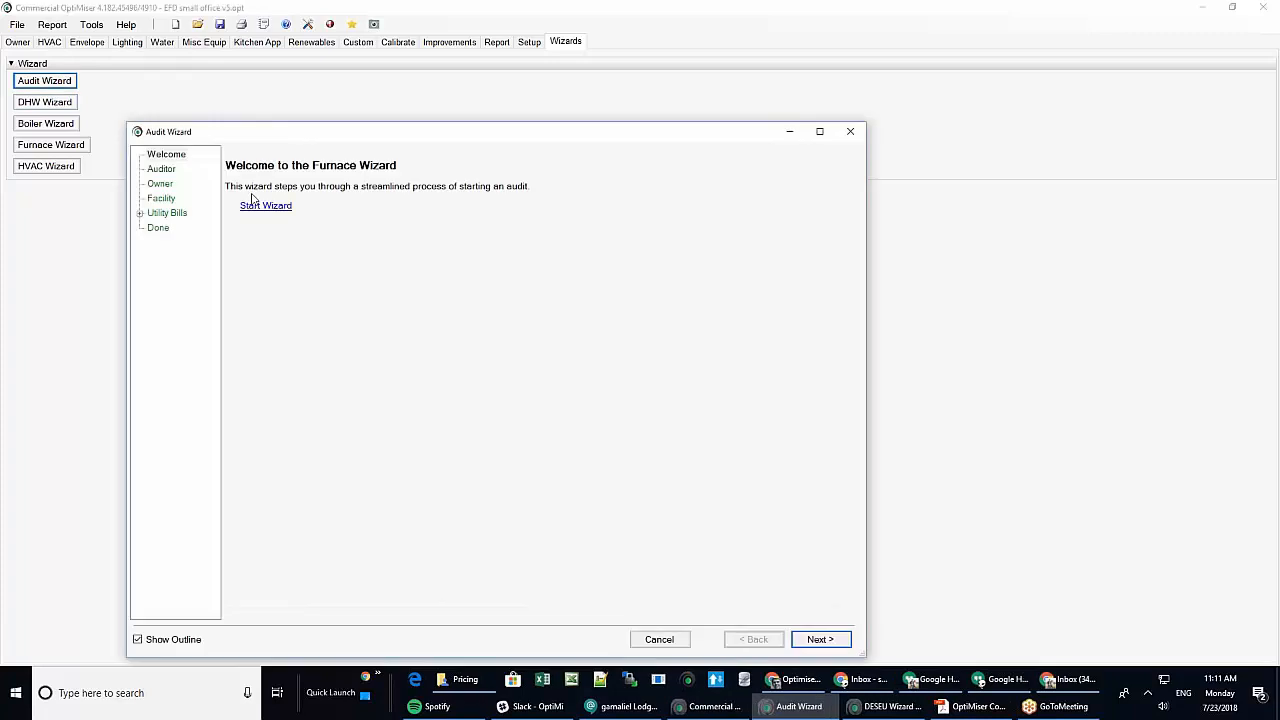
left_click(264, 207)
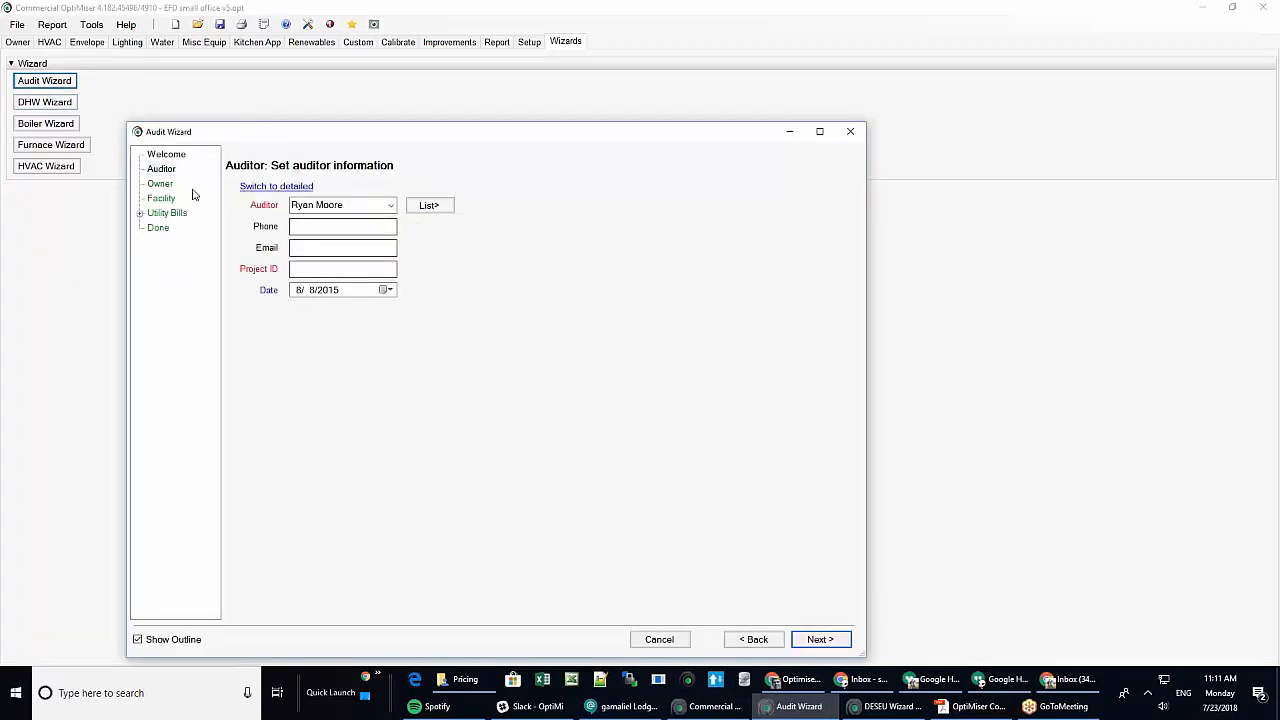
left_click(159, 186)
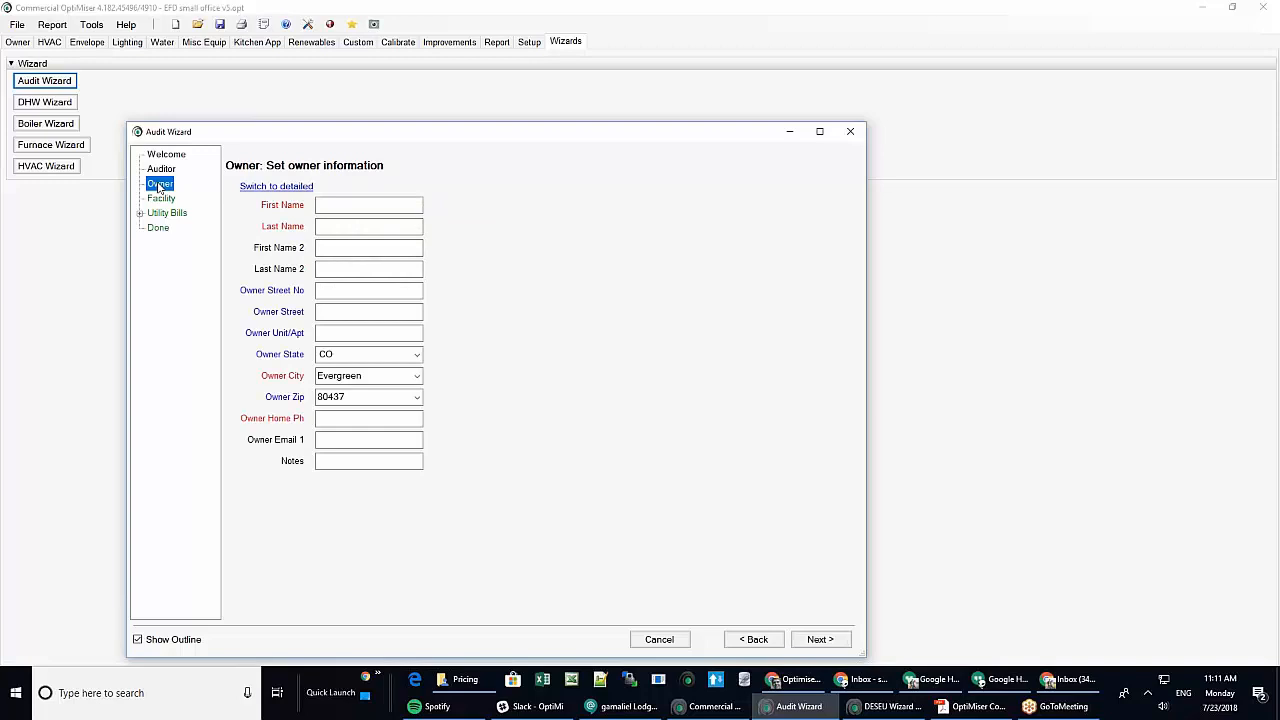
left_click(815, 643)
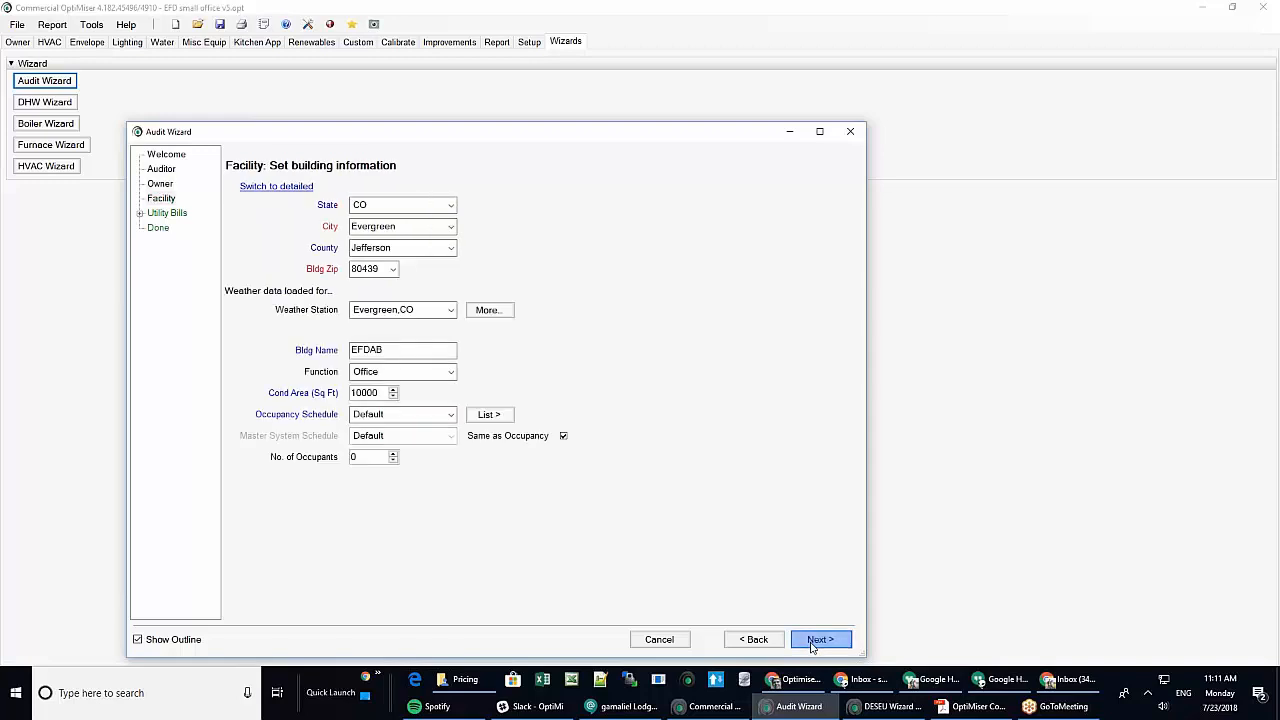
left_click(820, 645)
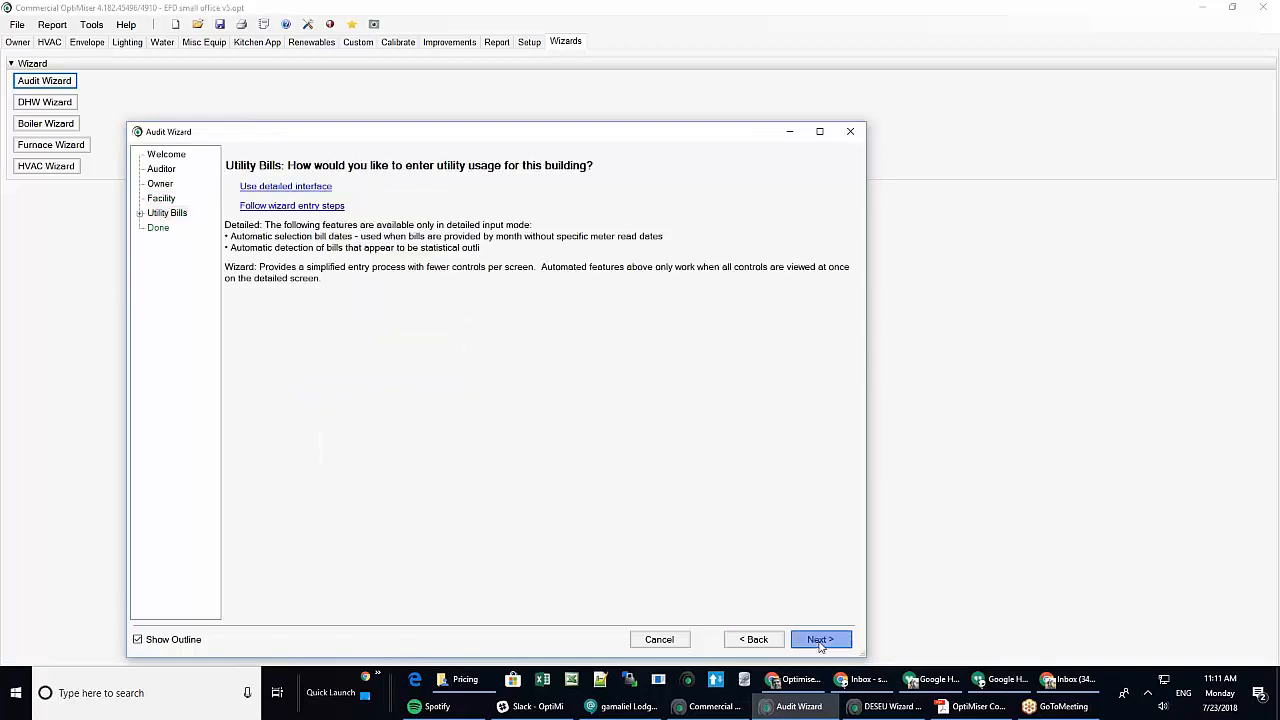
left_click(850, 131)
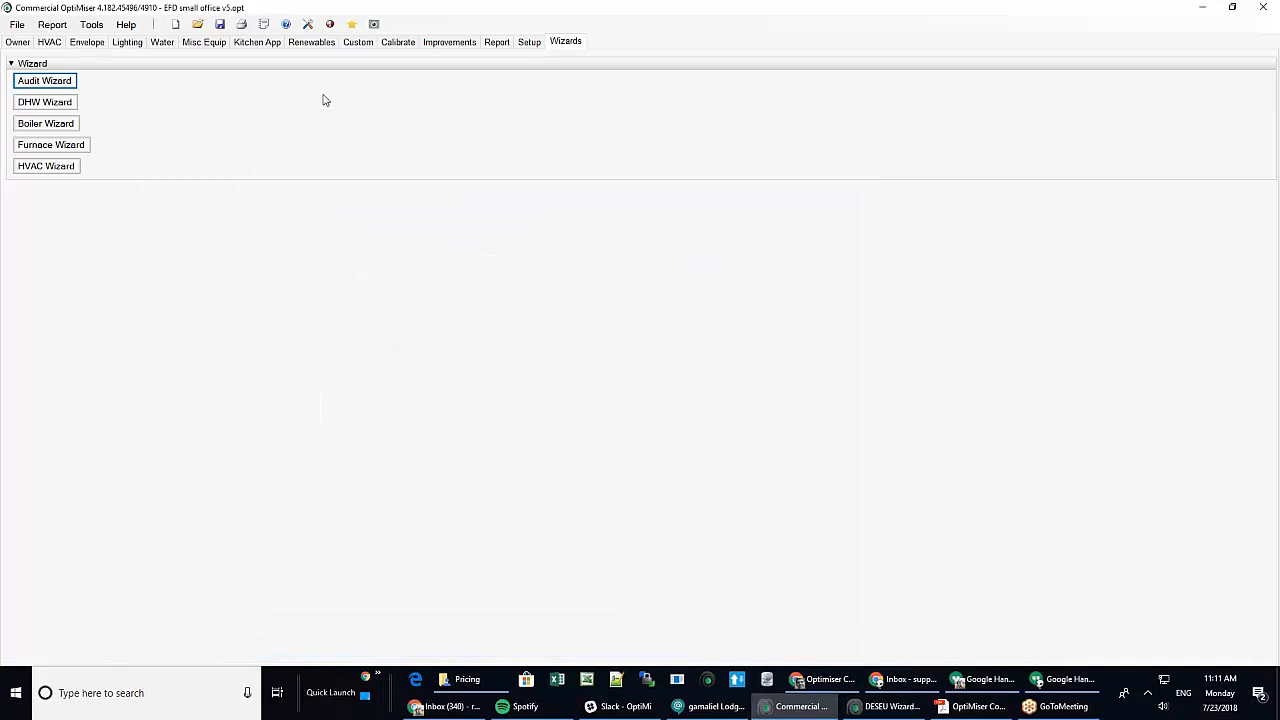
Describe the first existing system in the DHW Wizard as "Primary DHW" and add a second DHW system.
left_click(30, 107)
left_click(937, 580)
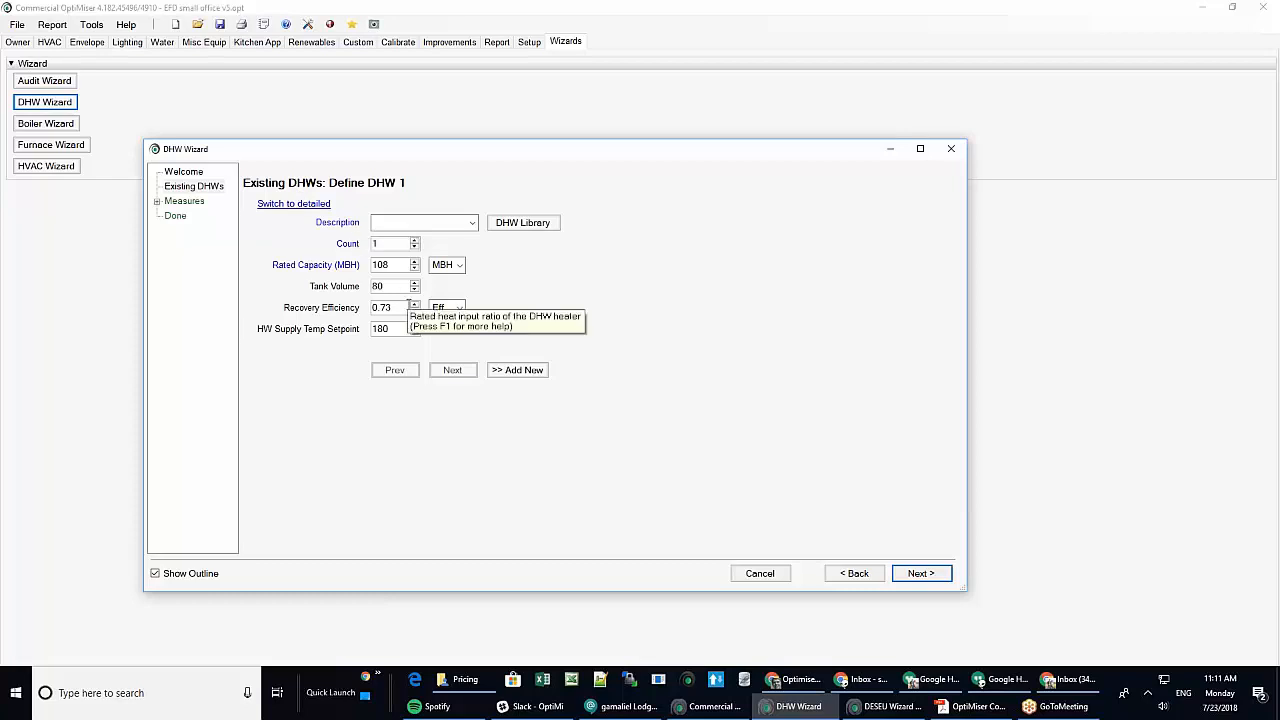
left_click(444, 222)
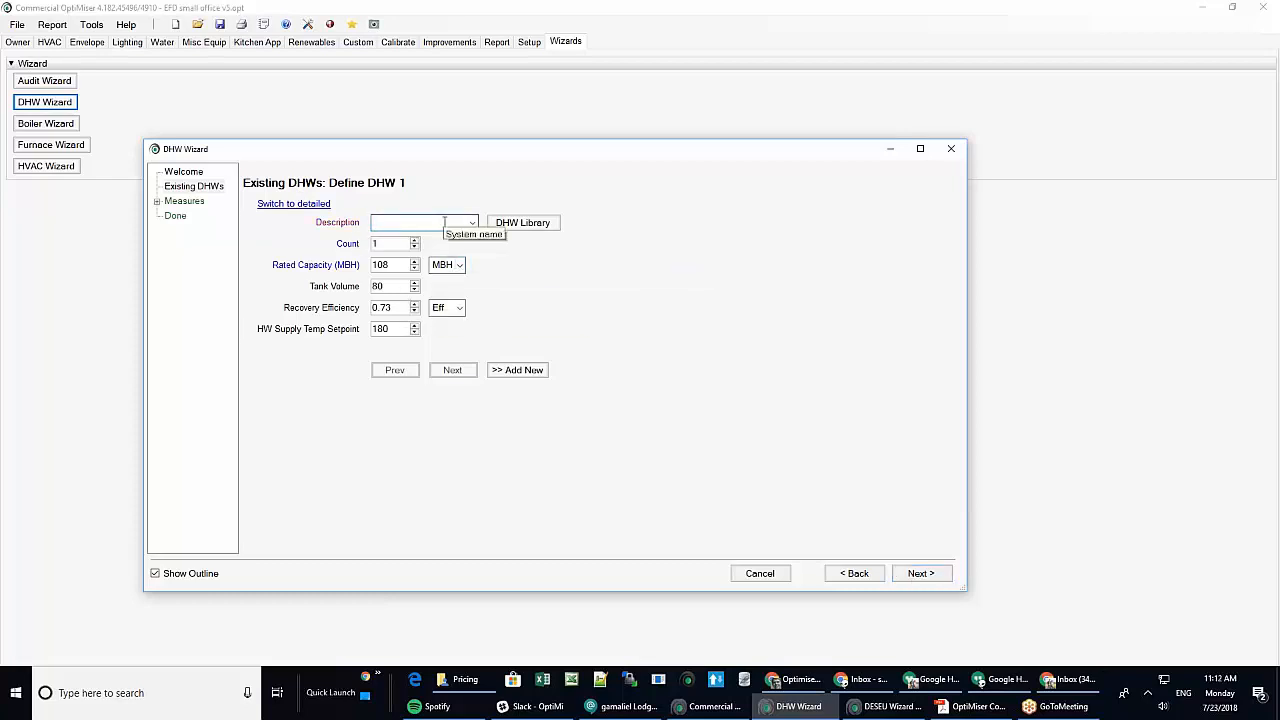
type("Primary DHW")
key("Tab")
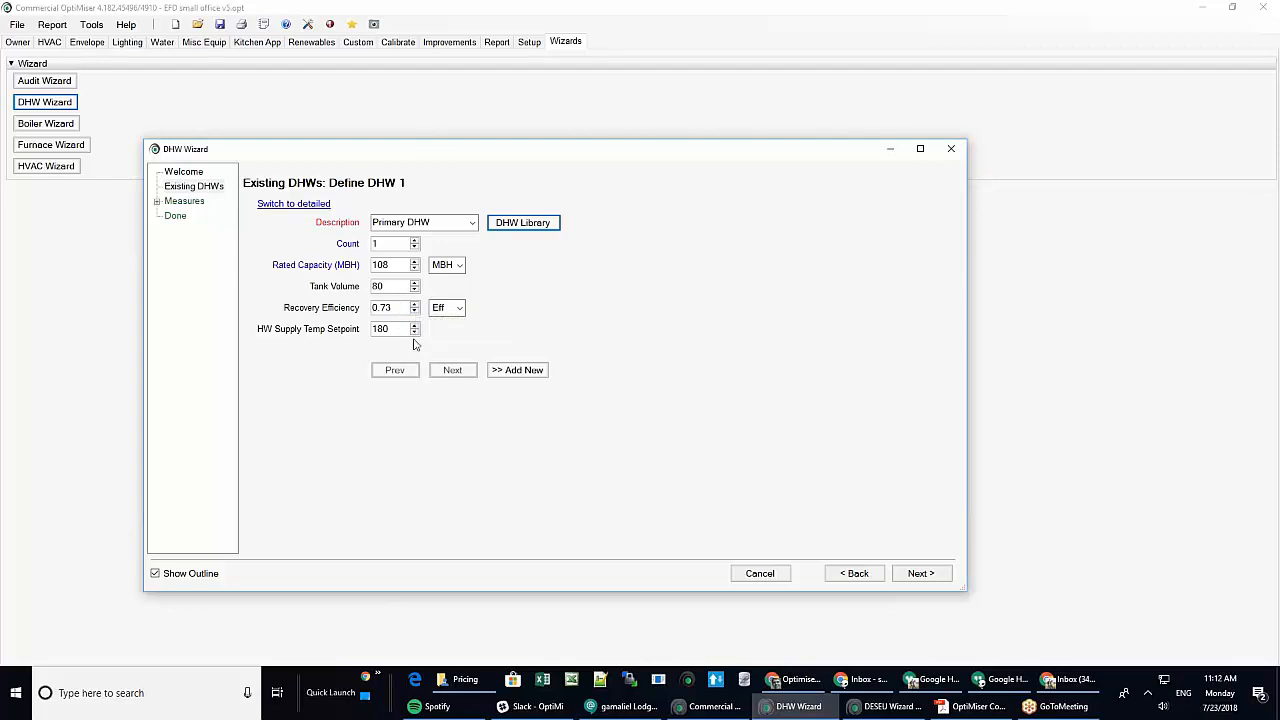
left_click(519, 371)
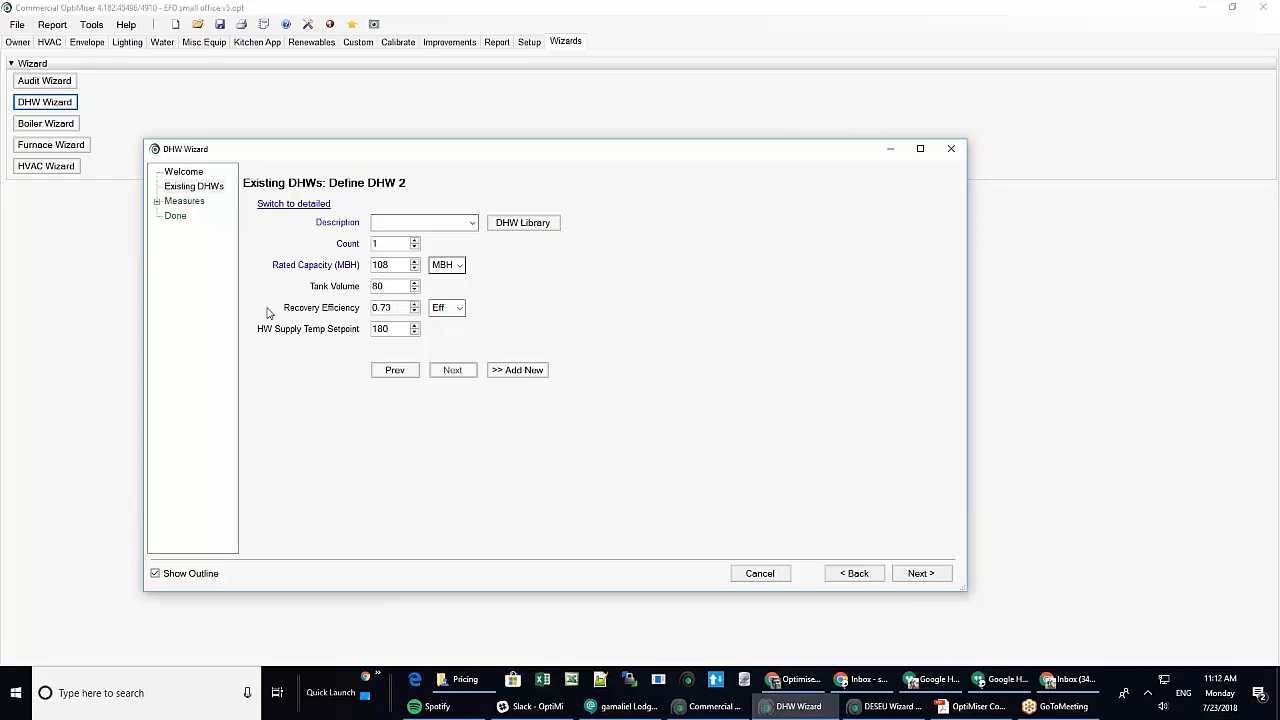
Examine the DHW Upgrade measure's predefined and detailed improvement options, and close the DHW Wizard.
left_click(186, 203)
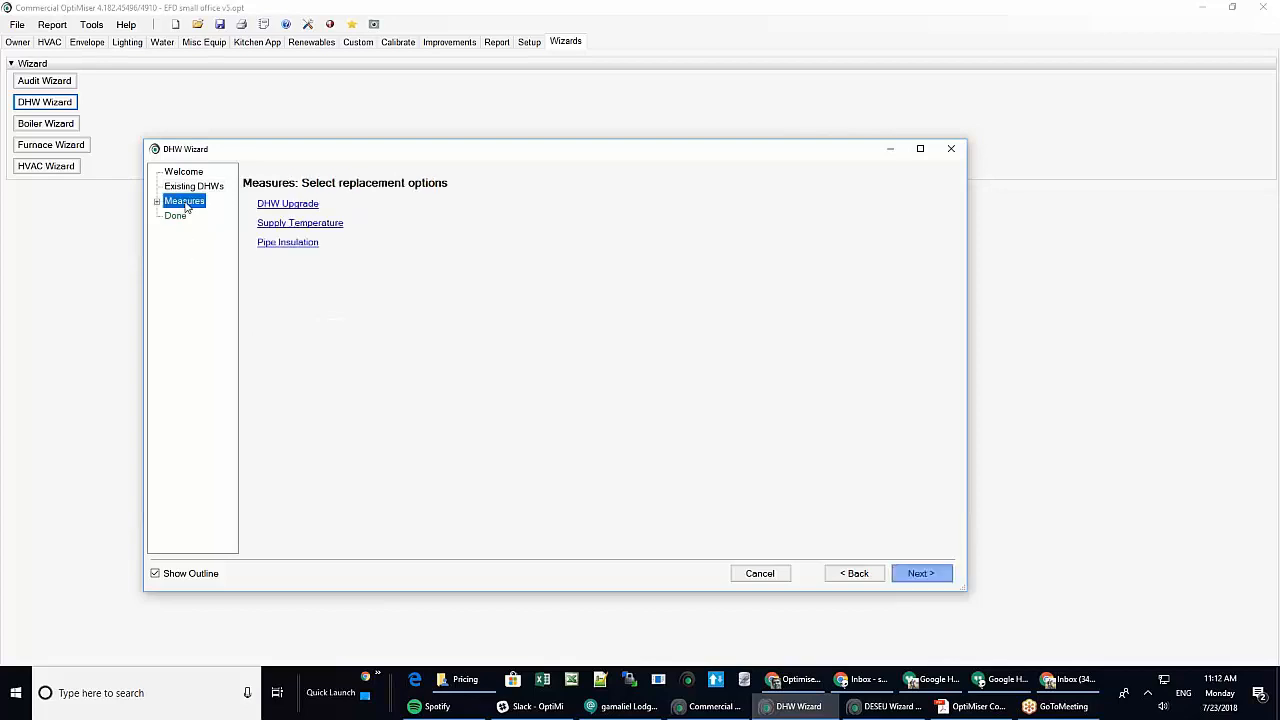
left_click(288, 204)
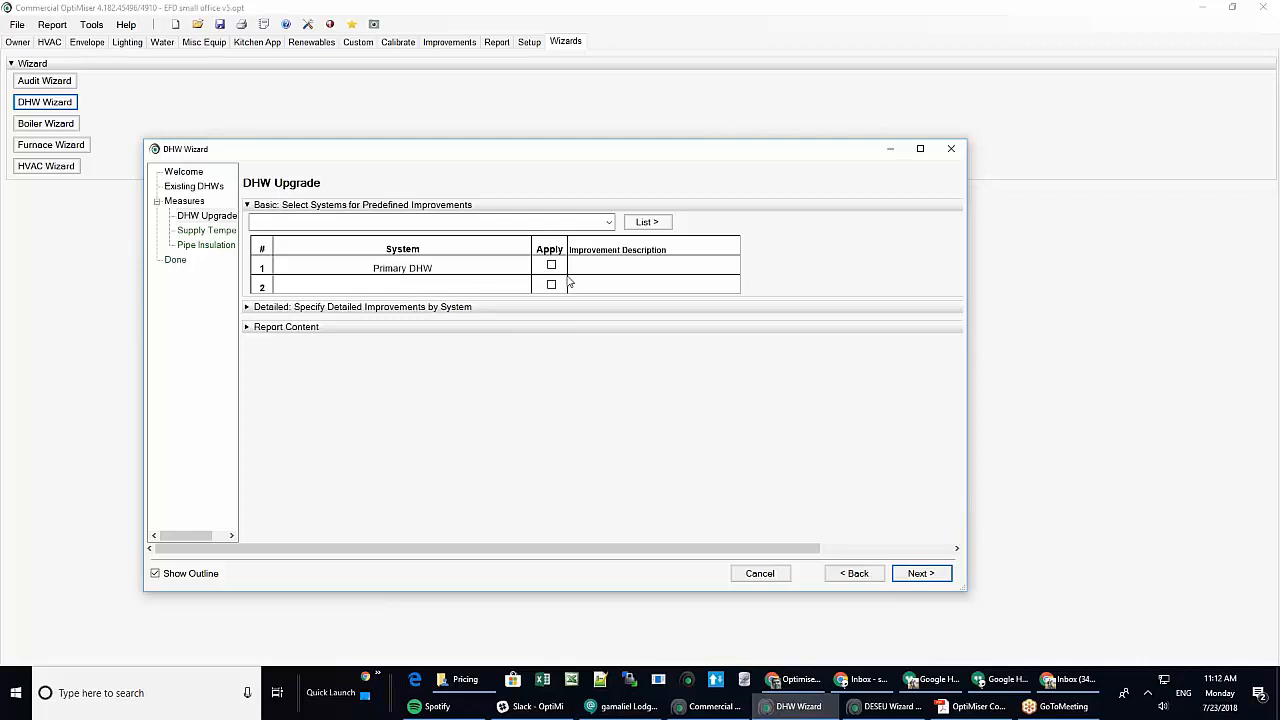
left_click(609, 222)
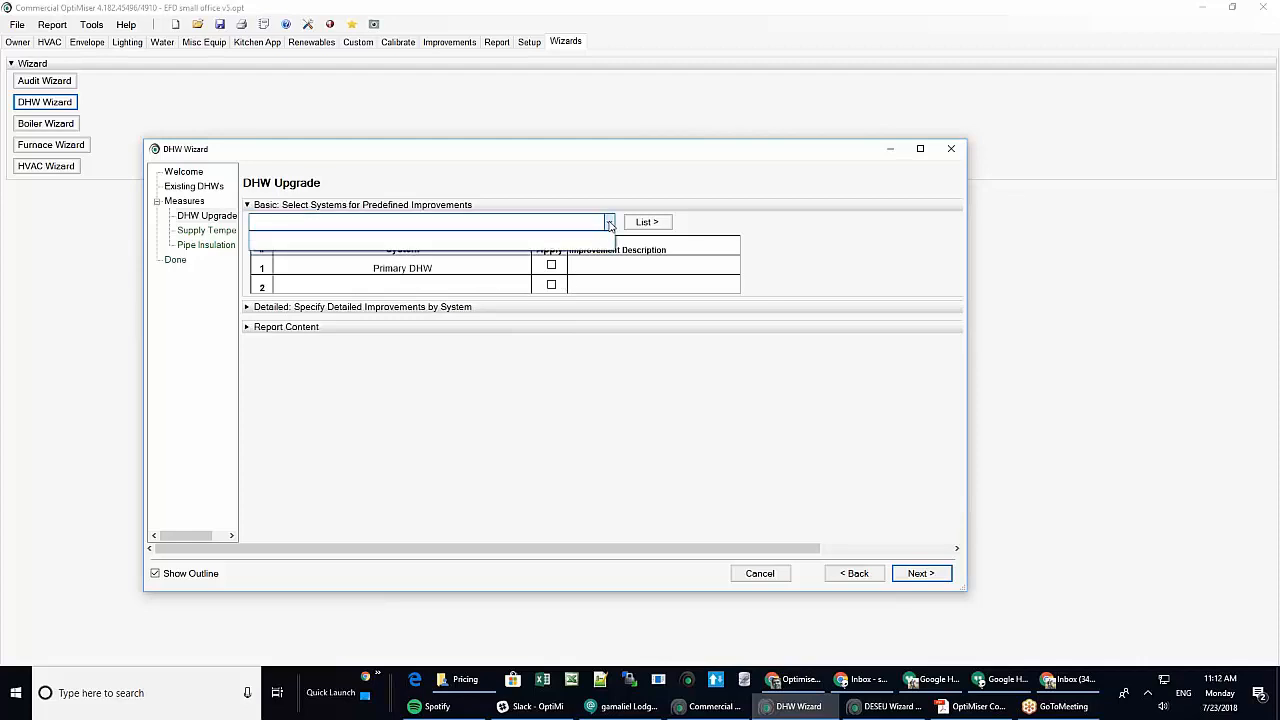
left_click(609, 222)
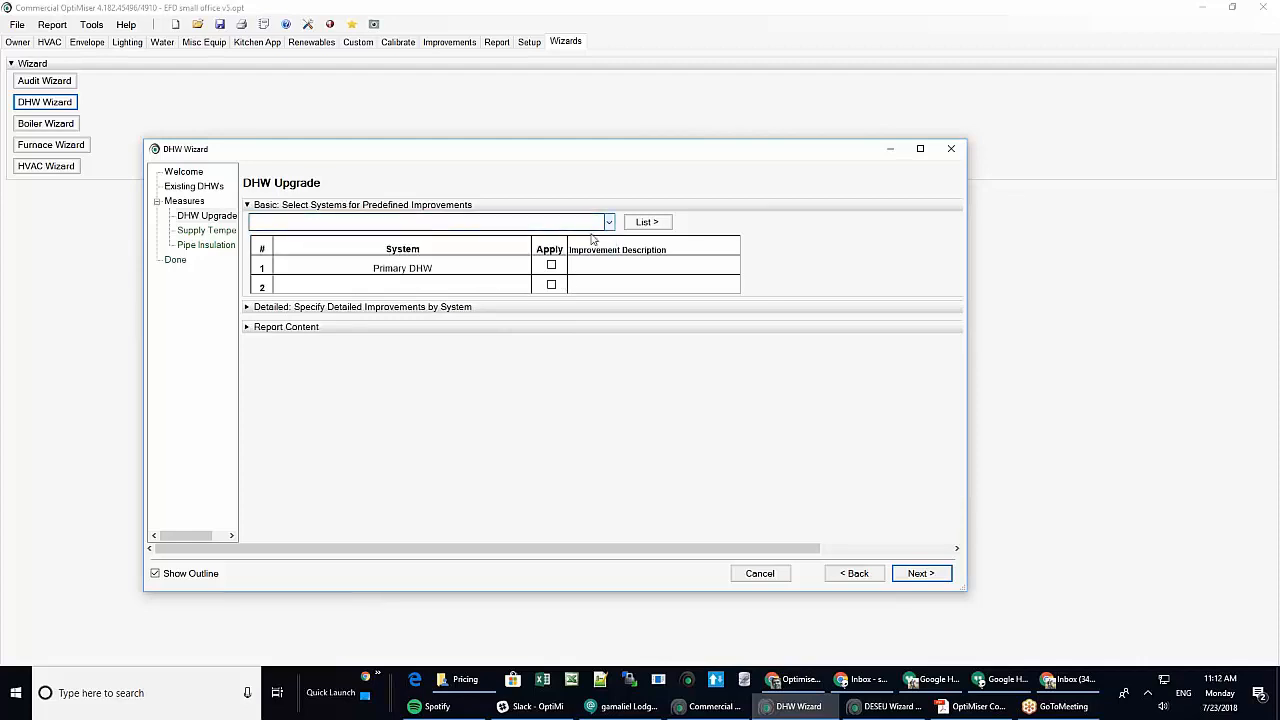
left_click(271, 307)
left_click(624, 360)
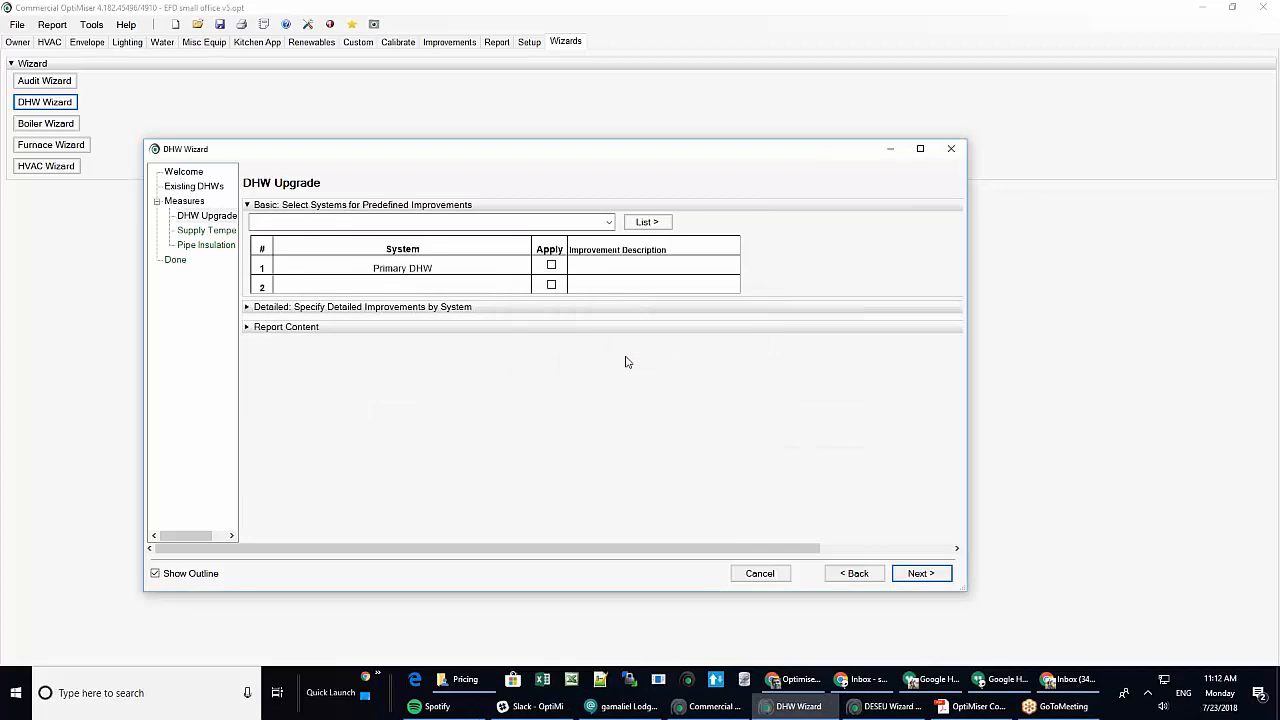
left_click(953, 155)
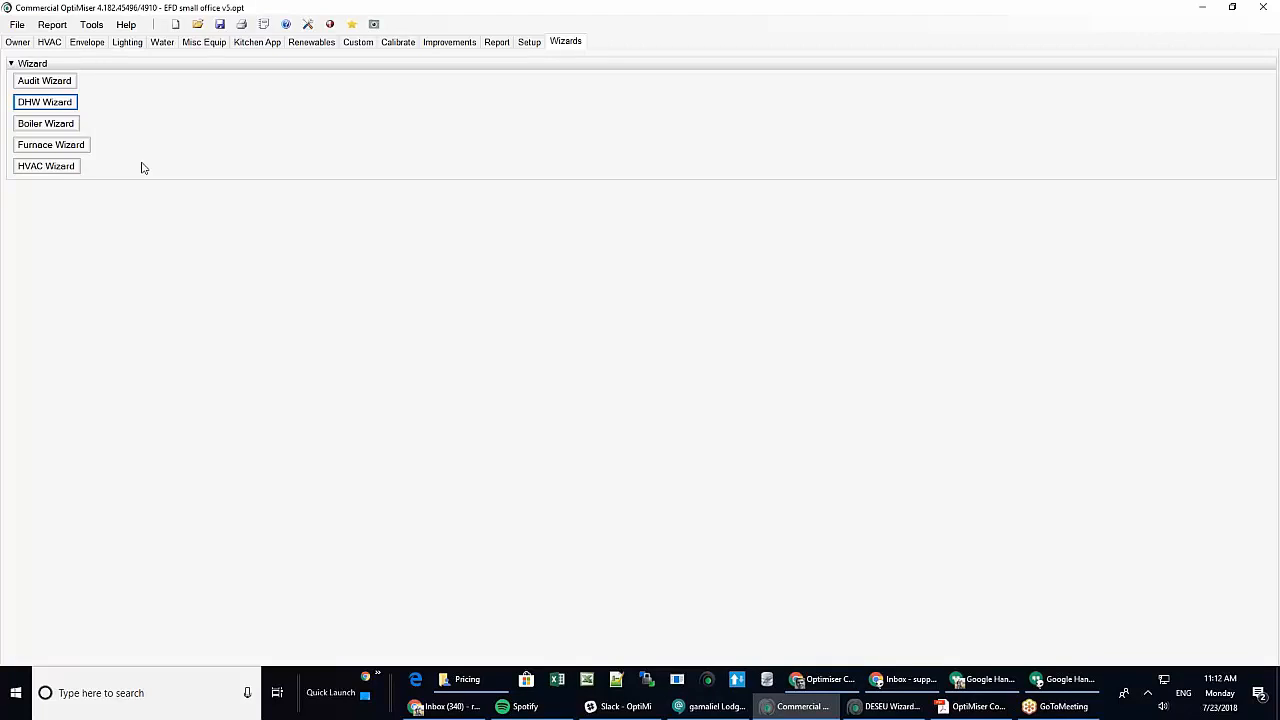
Review the chilled water plant in the HVAC data and expand the system specifications of Primary CHW Plant.
left_click(49, 42)
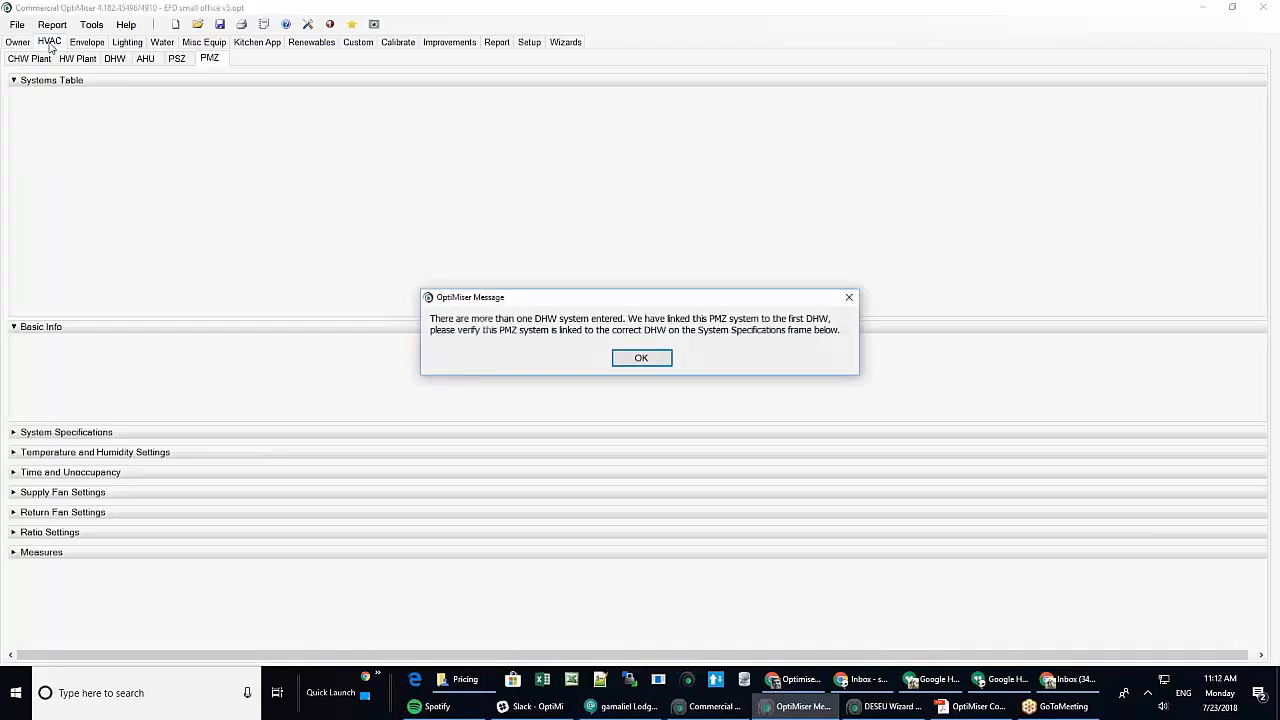
left_click(650, 357)
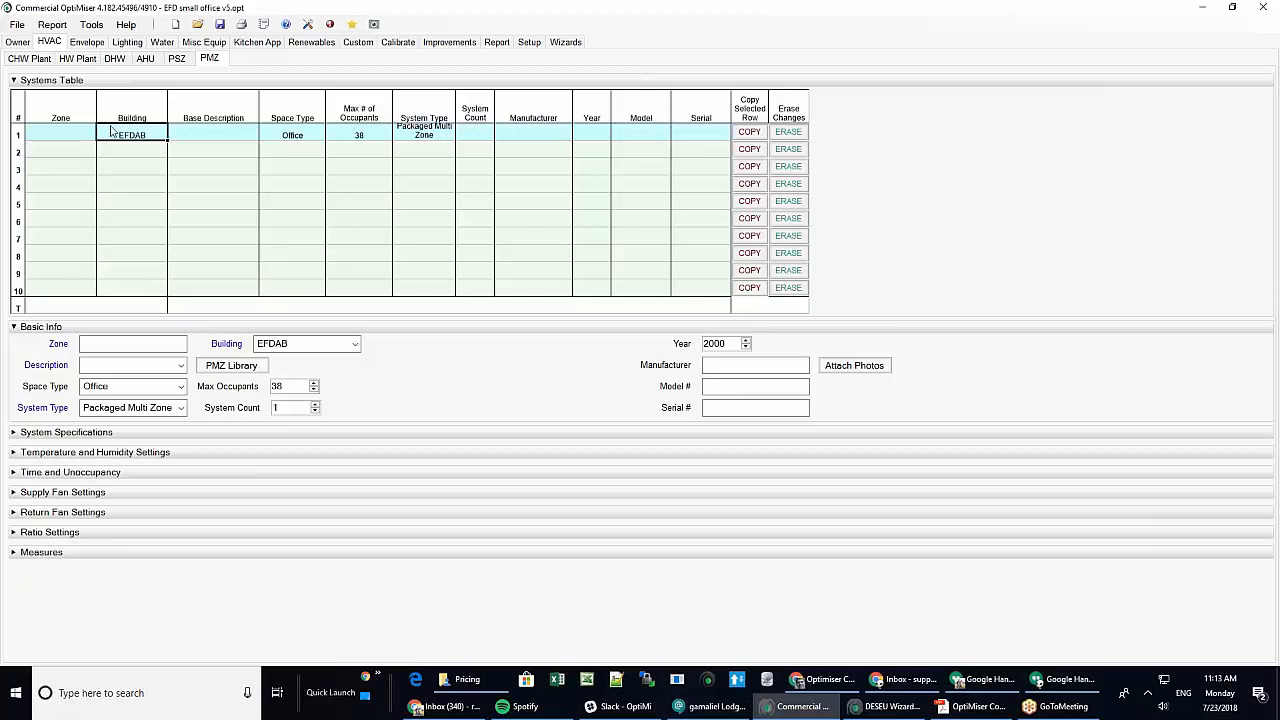
left_click(44, 59)
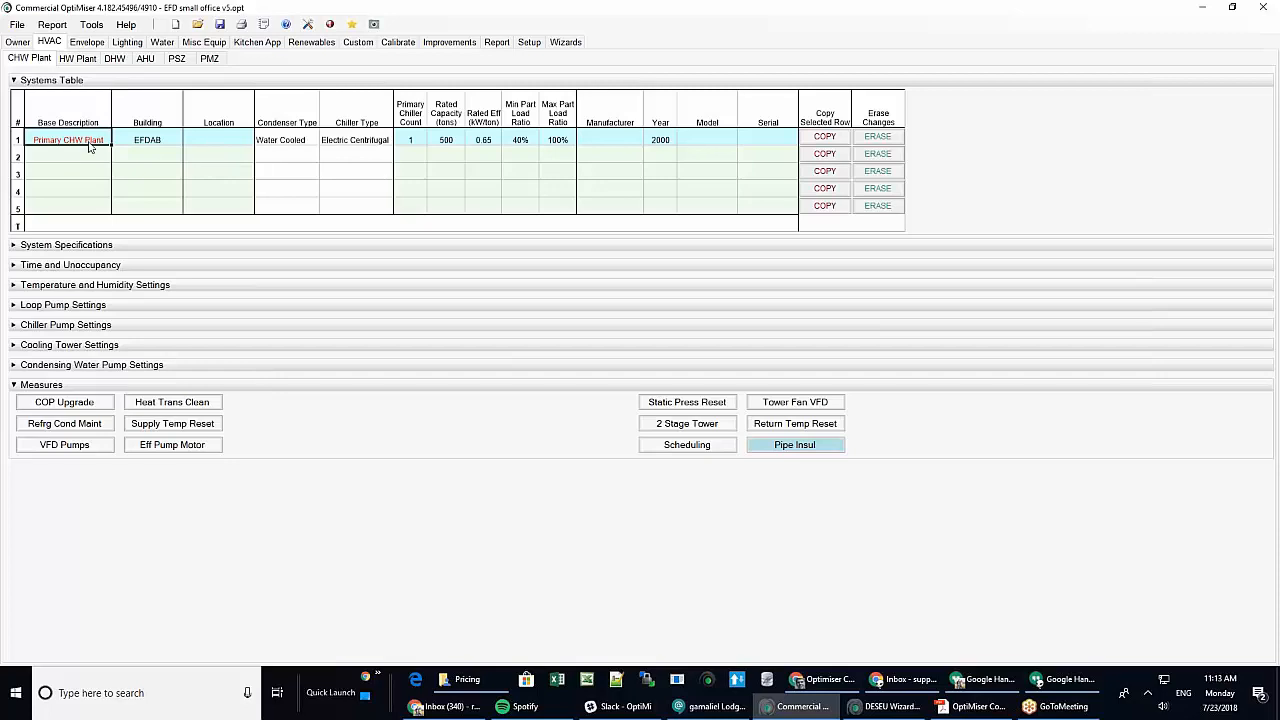
left_click(92, 248)
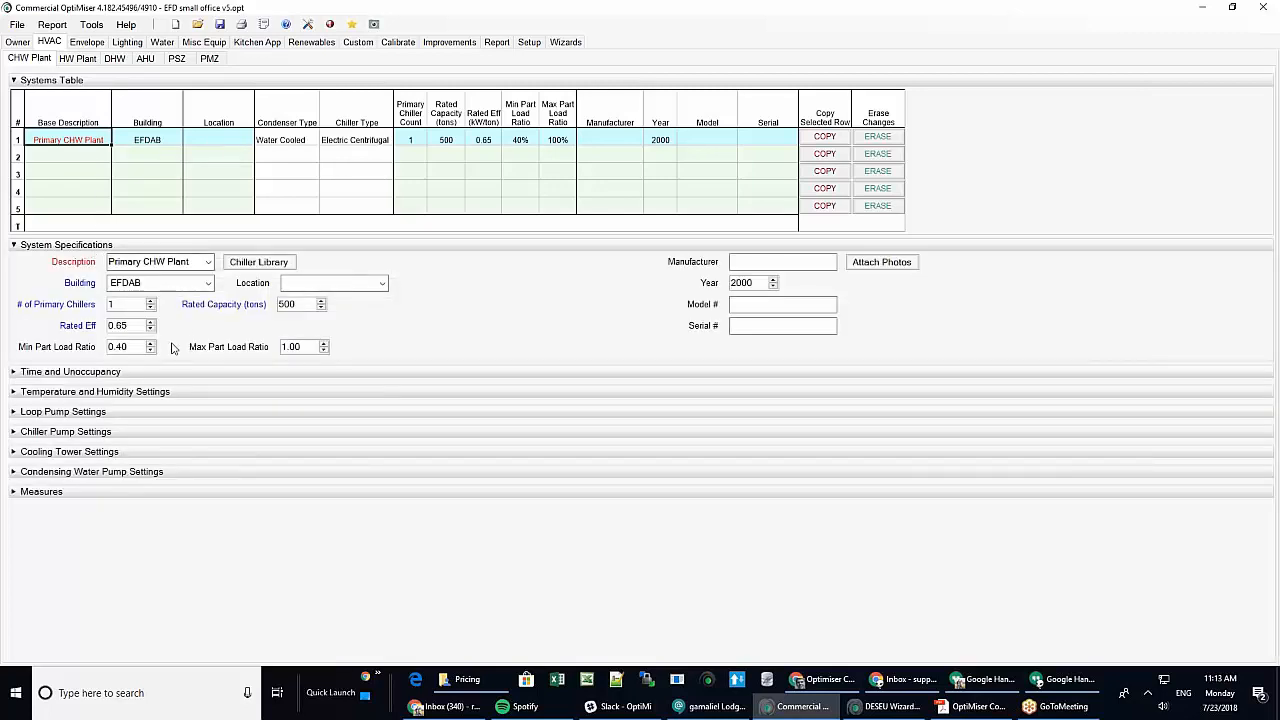
Review the chilled water plant's schedule, temperature and humidity settings, and cooling tower settings.
left_click(106, 373)
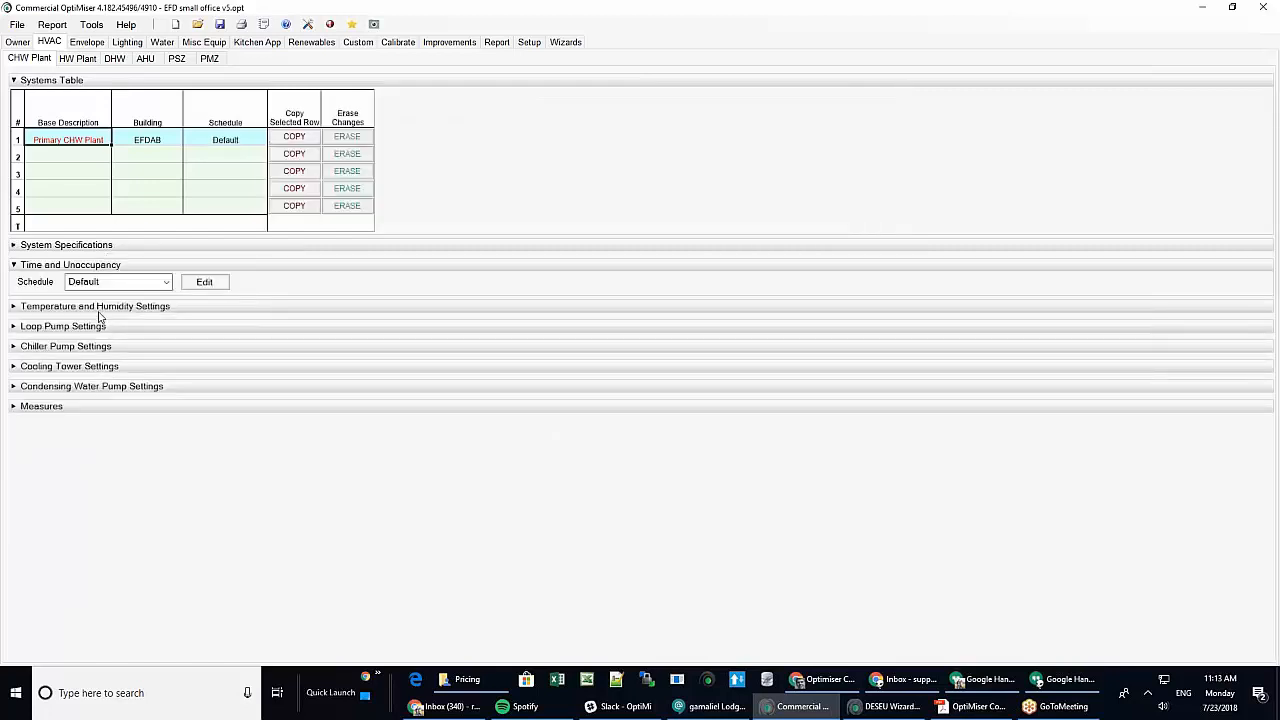
left_click(106, 307)
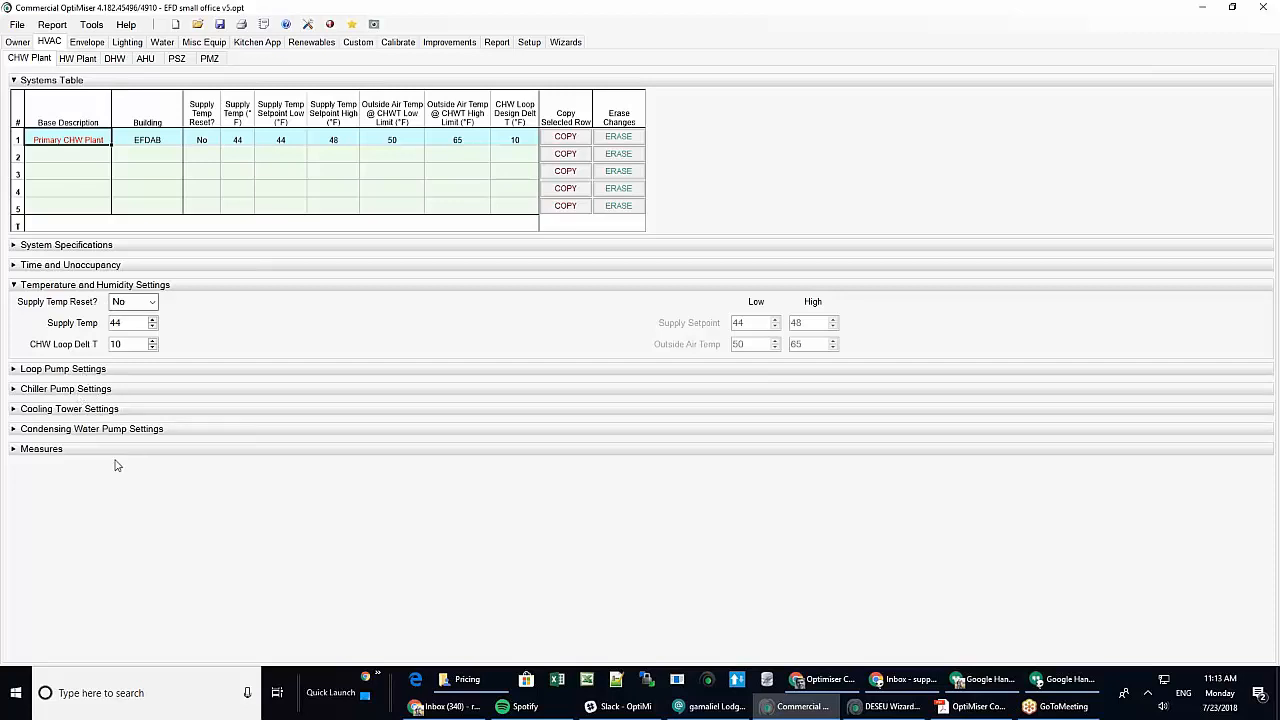
left_click(88, 410)
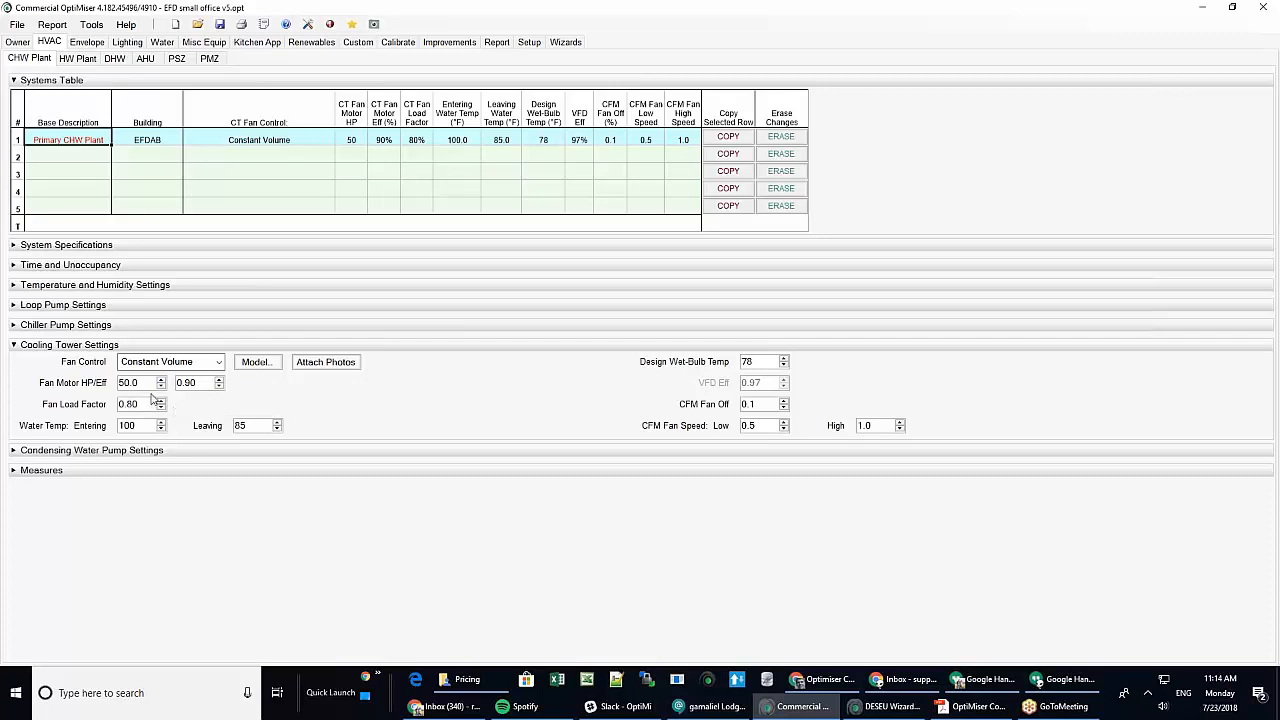
left_click(151, 384)
Apply the Adjust Schedule improvement to Primary CHW Plant in the Scheduling measure, open its detailed improvements, and close the measure.
left_click(59, 474)
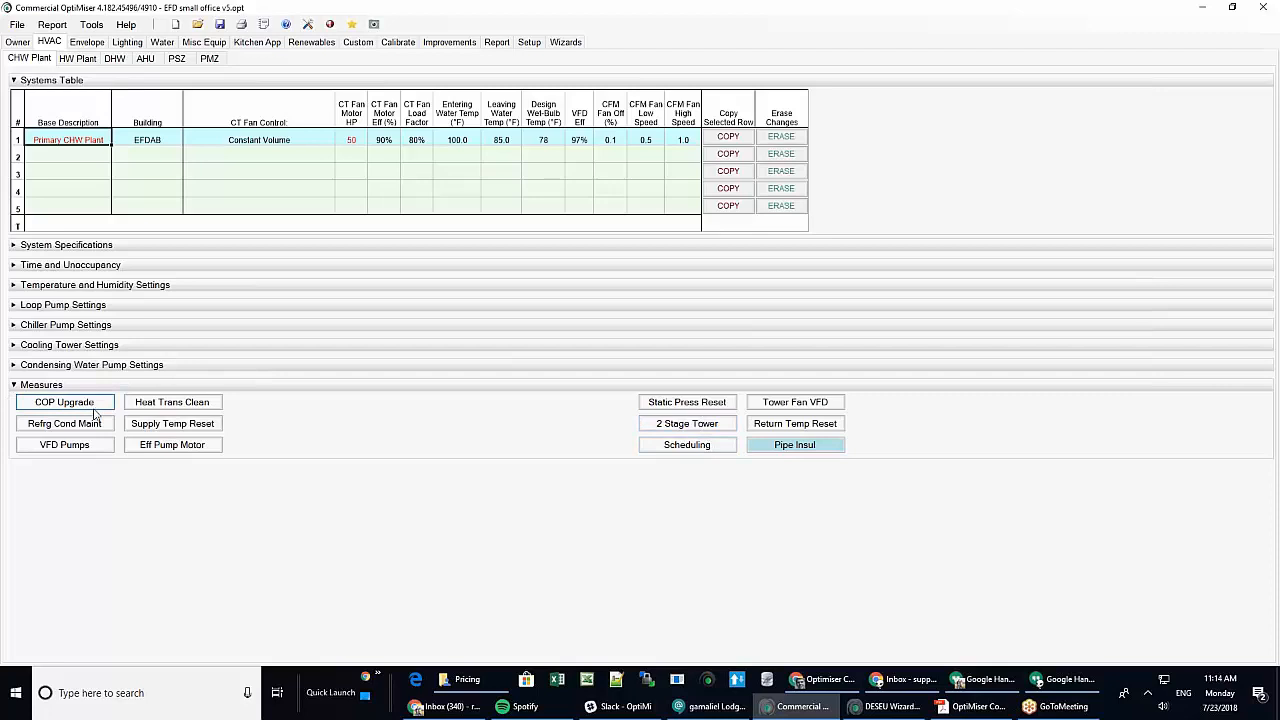
left_click(687, 445)
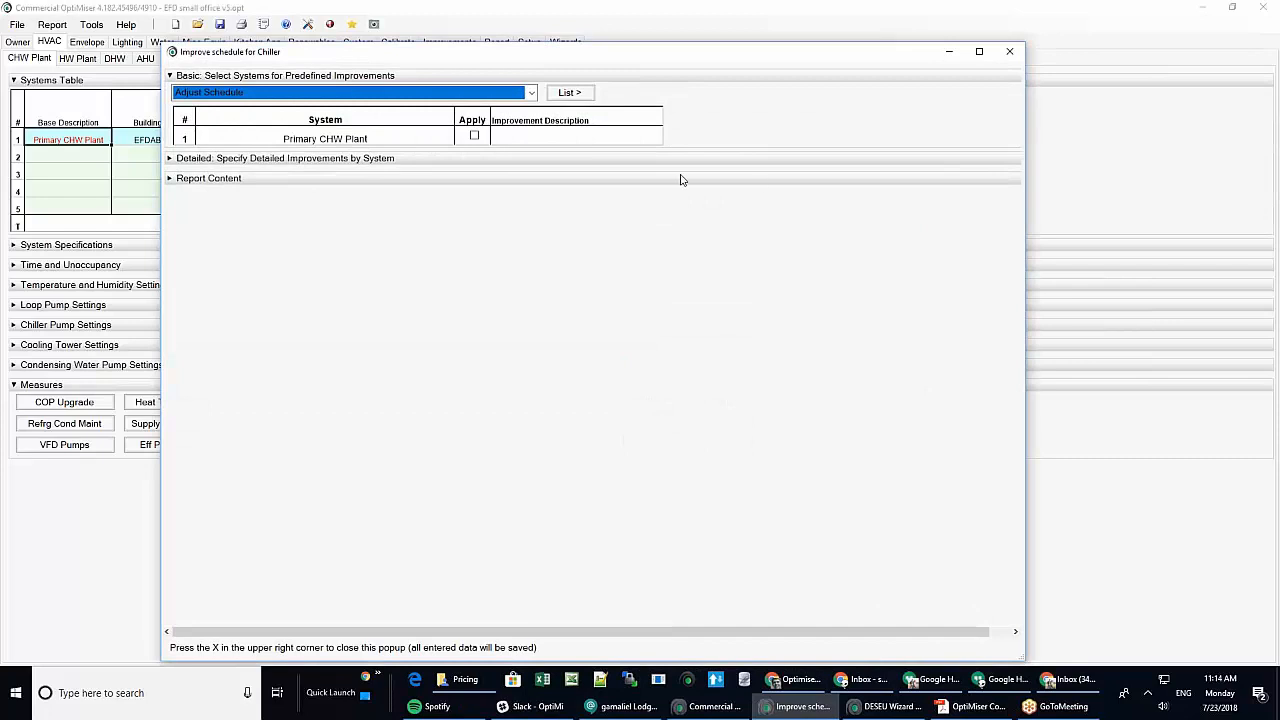
left_click(403, 160)
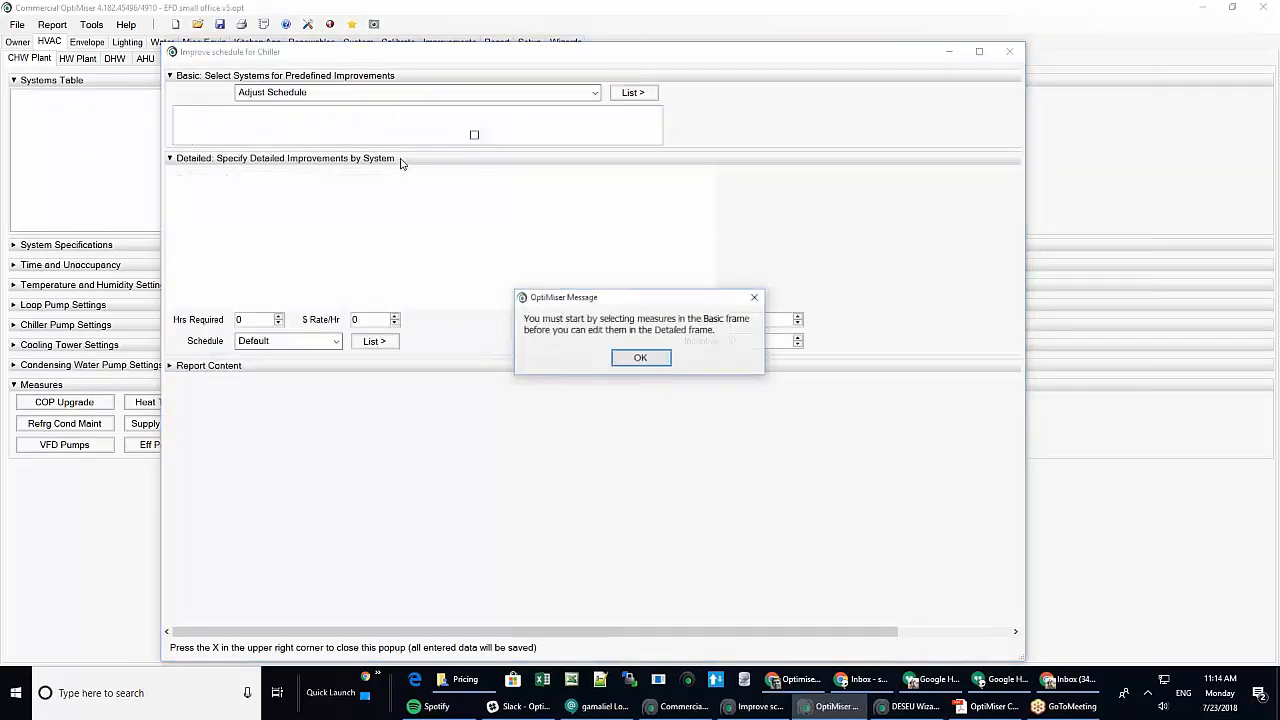
left_click(667, 358)
left_click(479, 140)
left_click(458, 158)
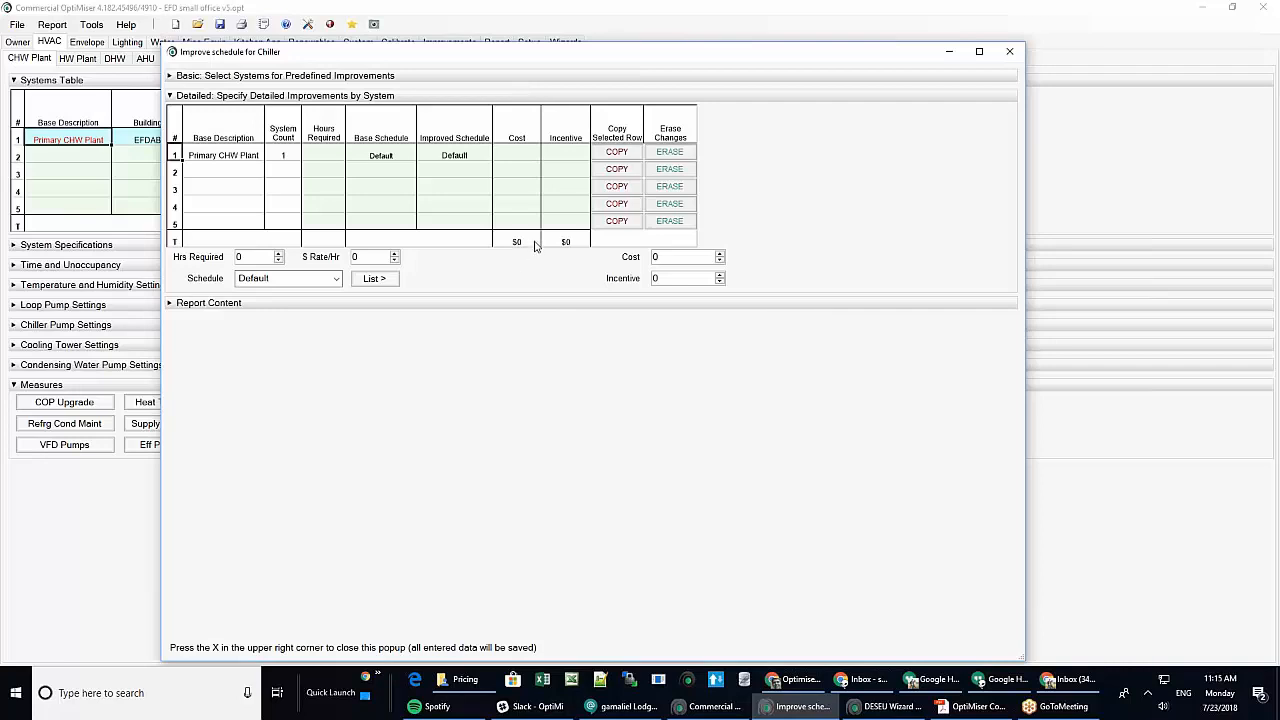
left_click(1017, 54)
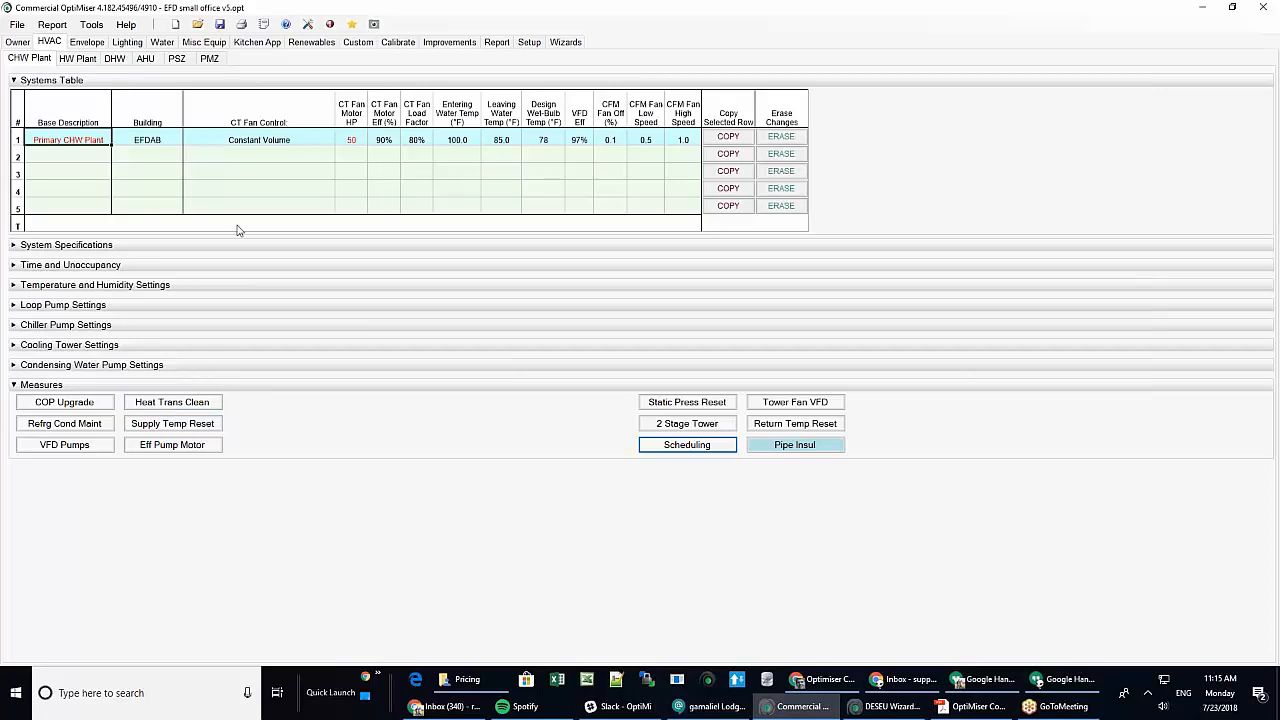
Look through the hot water plant, DHW and AHU system data, and the envelope's exterior wall inputs.
left_click(88, 60)
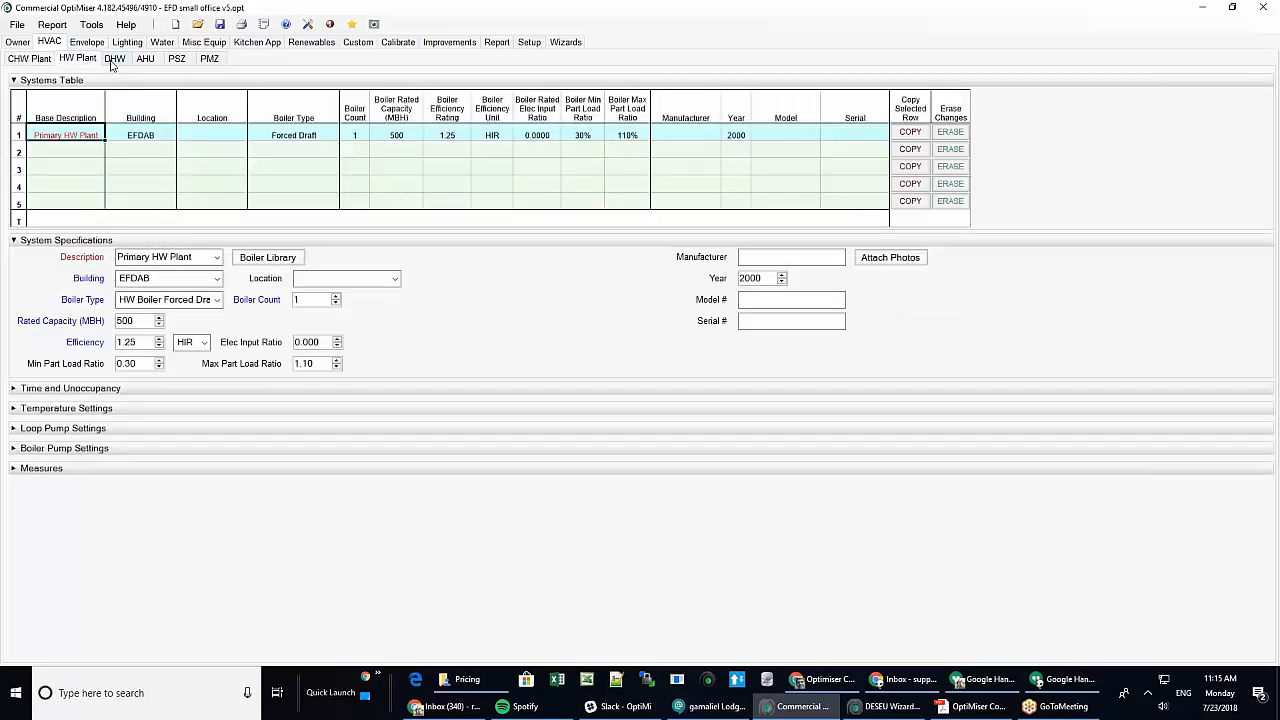
left_click(112, 64)
left_click(146, 59)
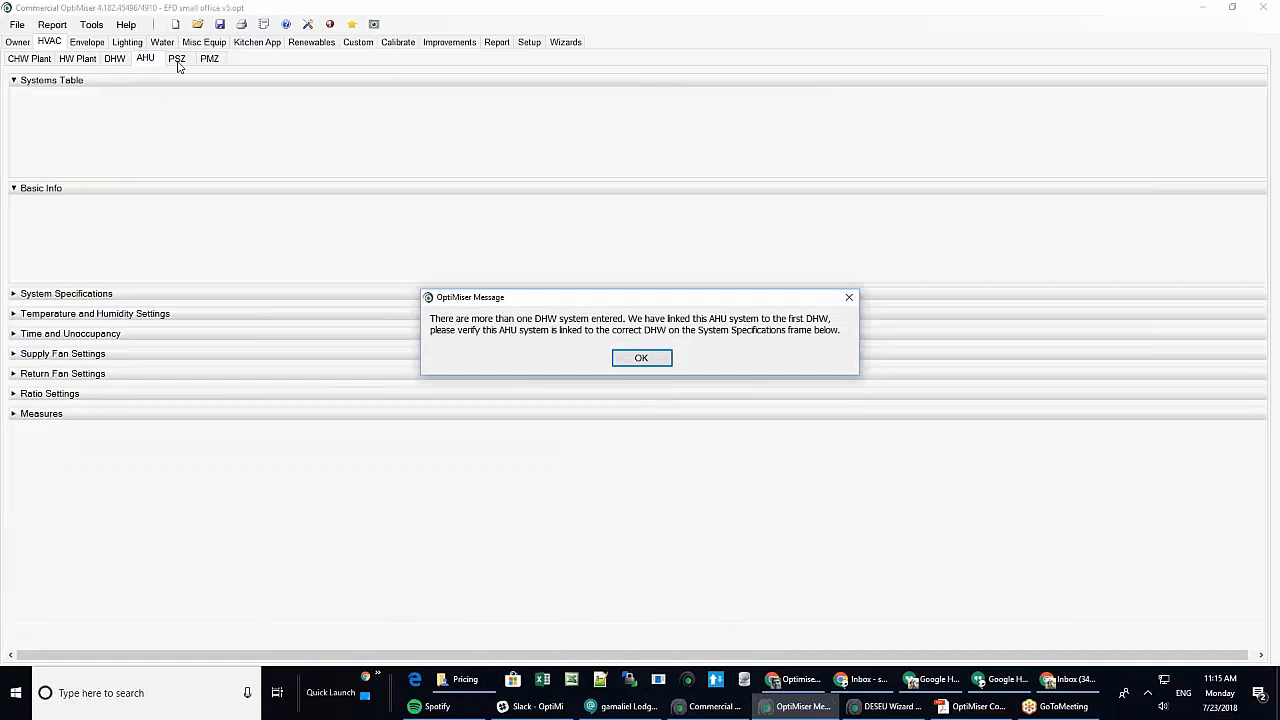
left_click(672, 364)
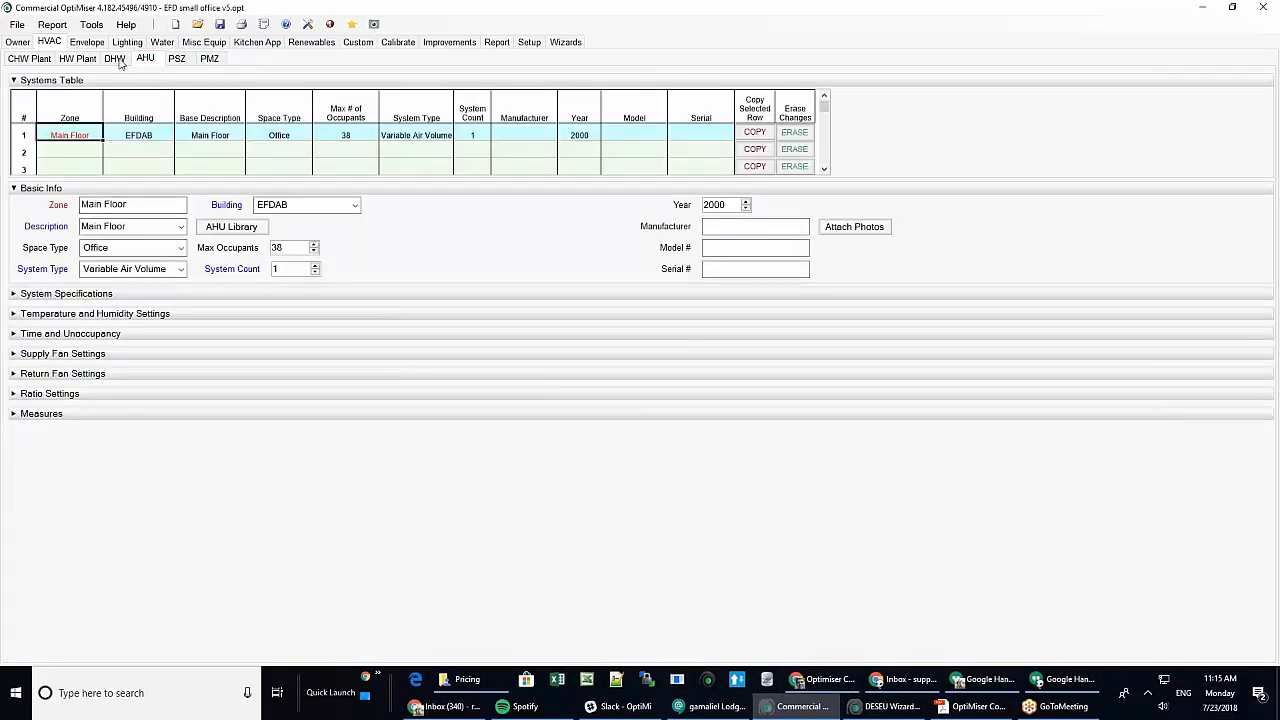
left_click(84, 43)
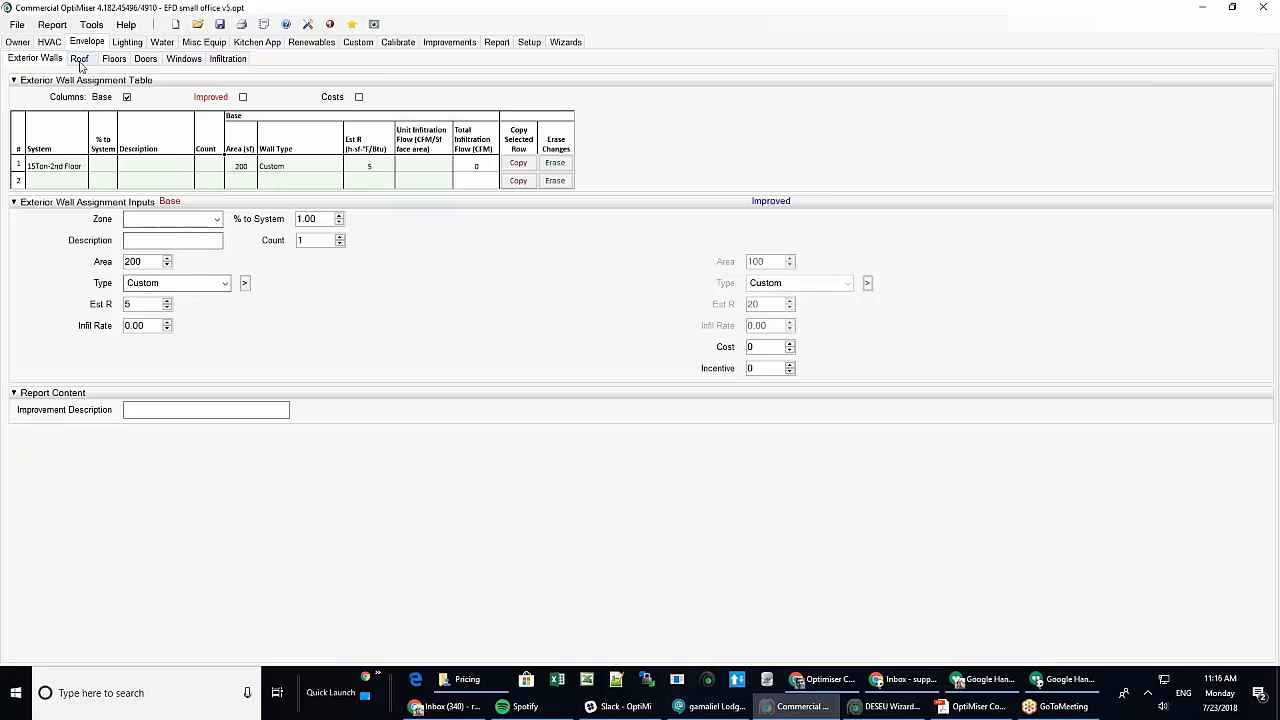
Filter the base indoor lighting descriptions to Fluorescent T8, 25 watts, Fixture, with Electronic Ballast.
left_click(128, 42)
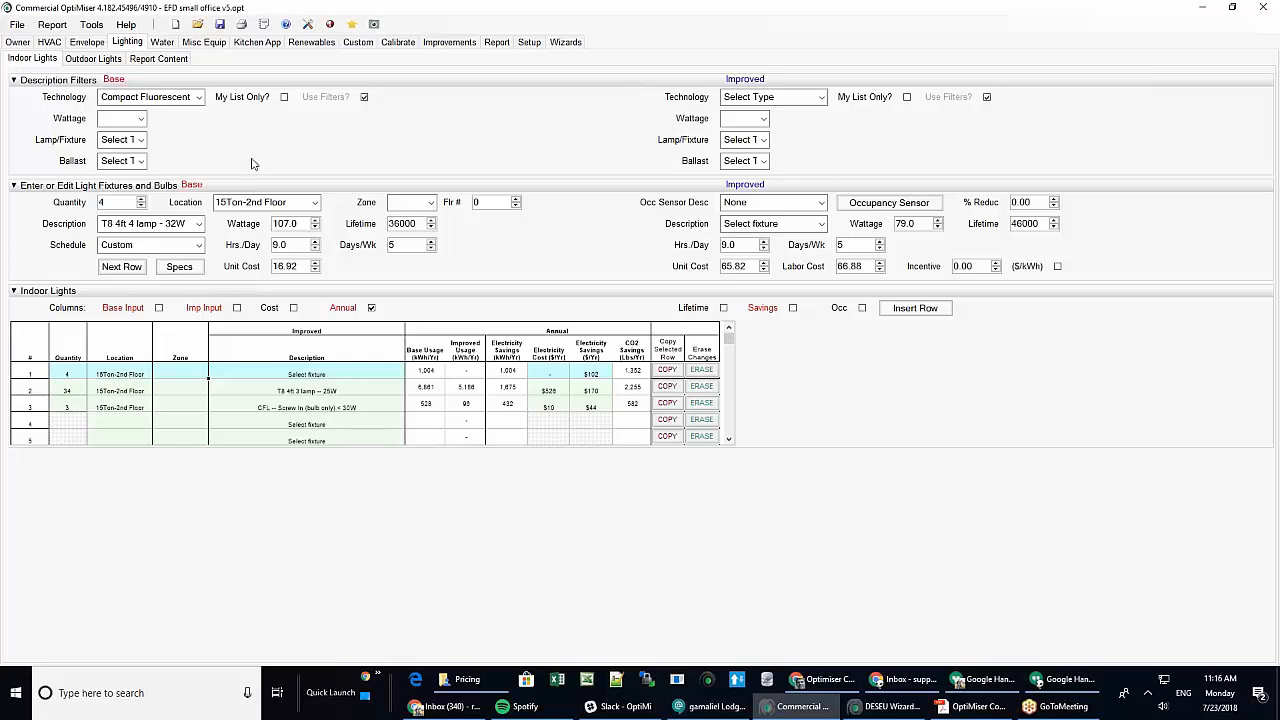
left_click(199, 98)
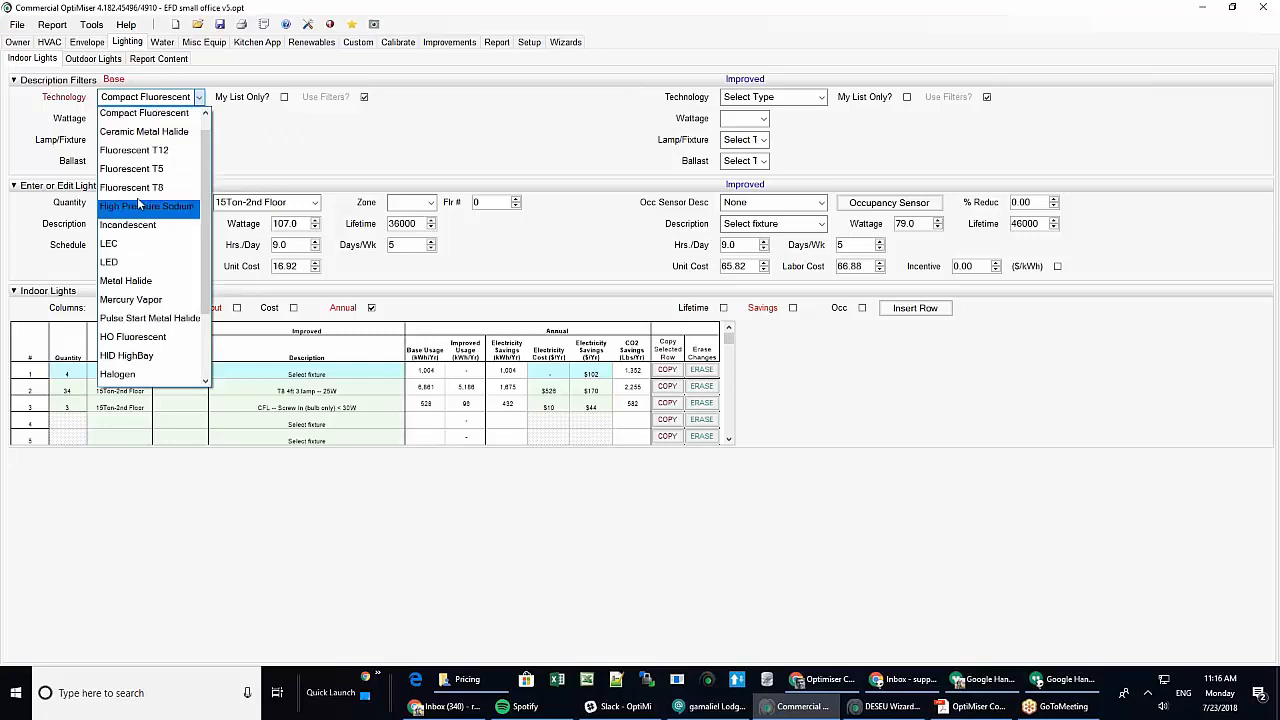
left_click(142, 191)
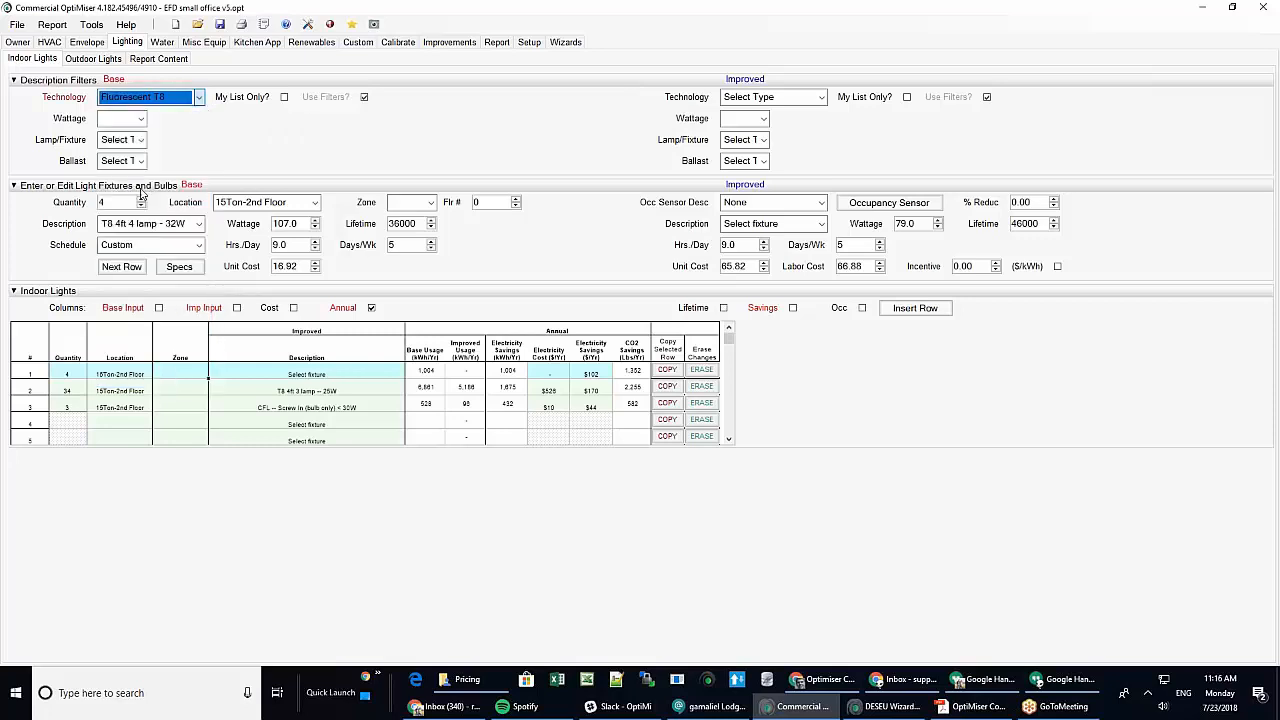
left_click(142, 120)
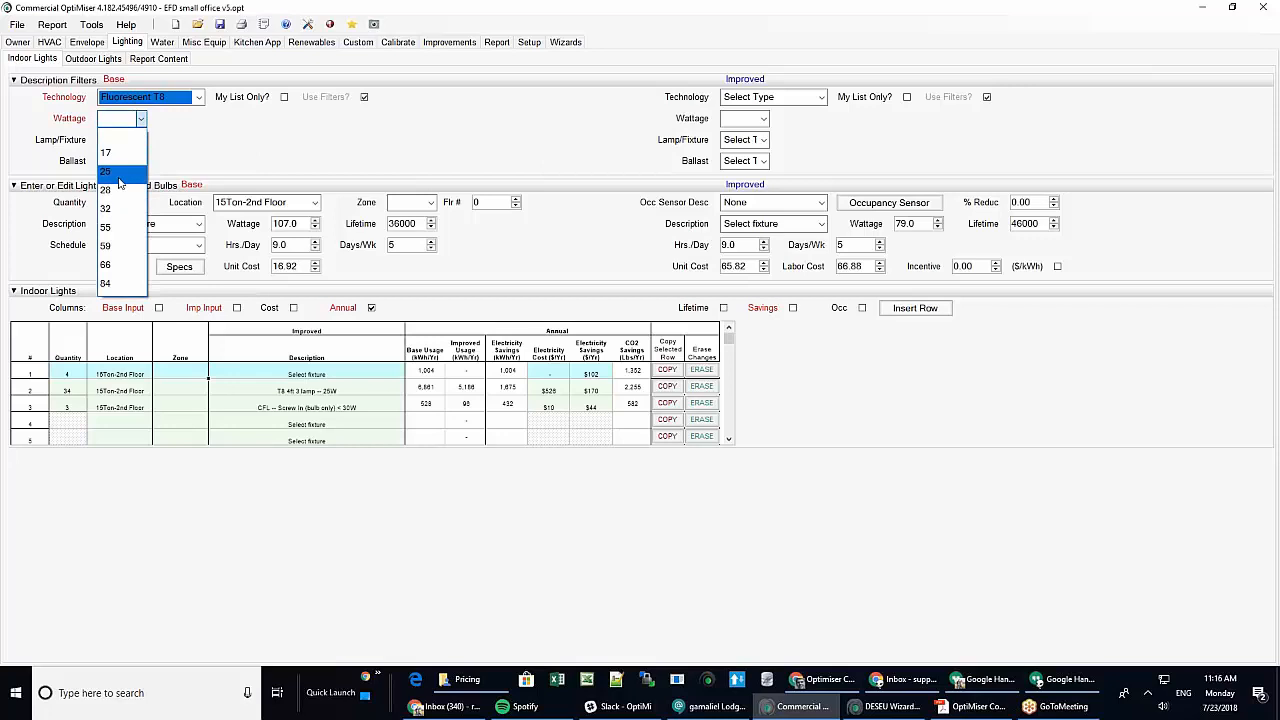
left_click(105, 172)
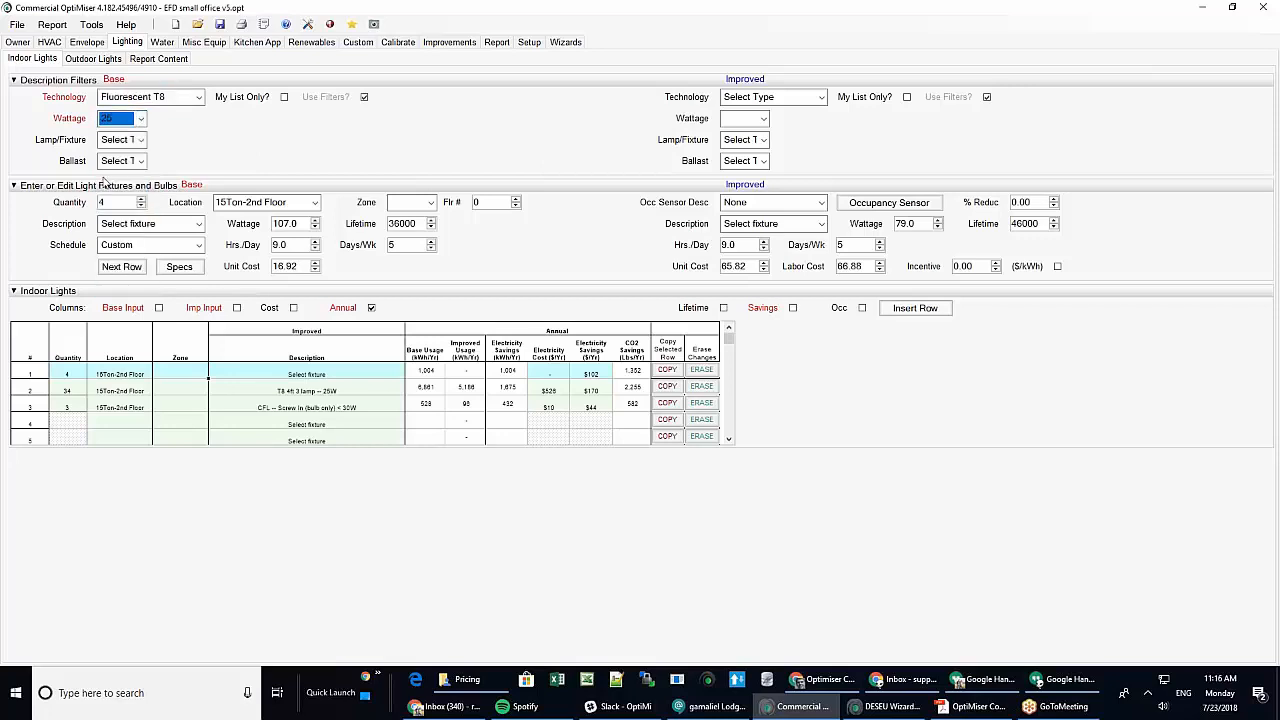
left_click(126, 184)
left_click(132, 161)
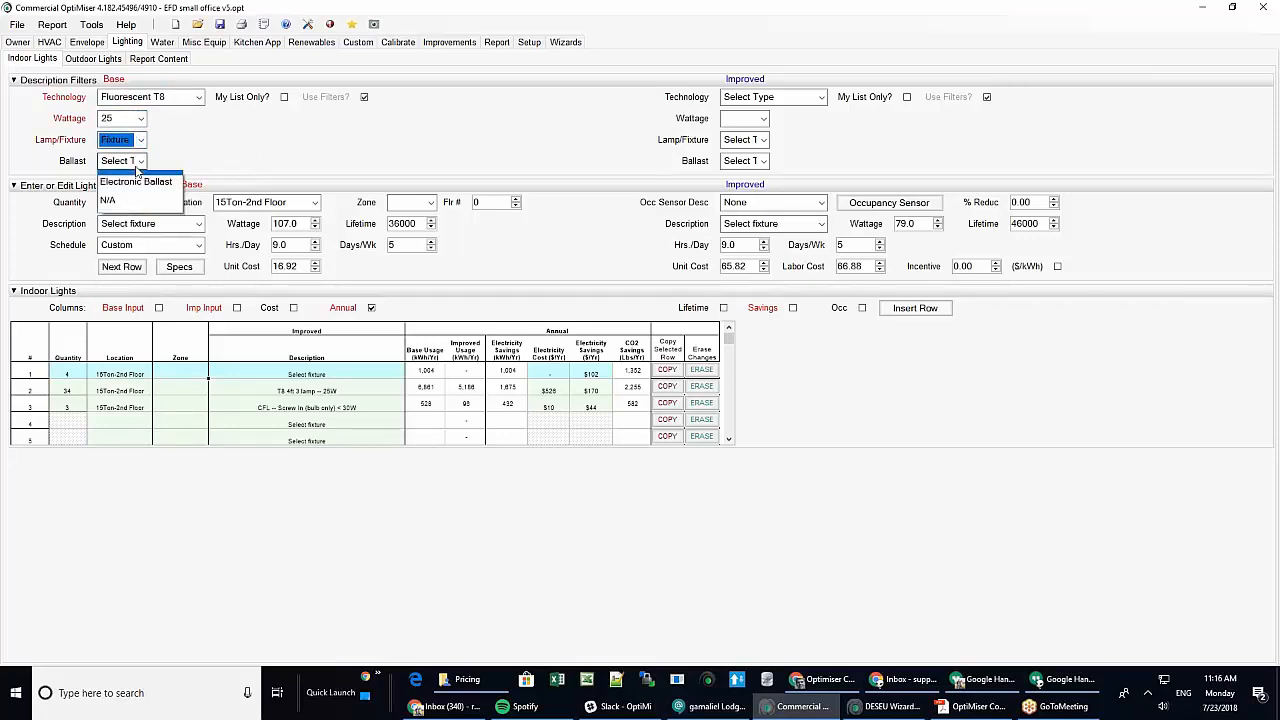
left_click(115, 177)
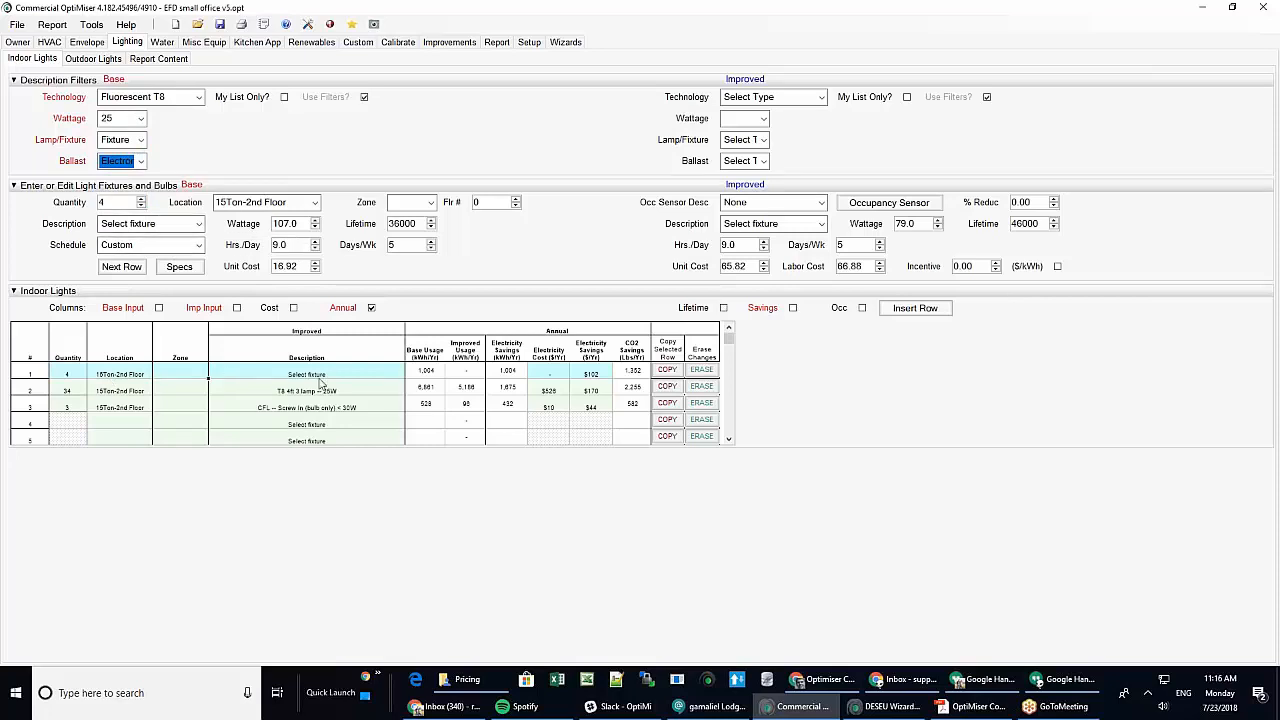
Examine the first two indoor light entries and the rest of the table, and look at the outdoor lights inputs.
left_click(128, 396)
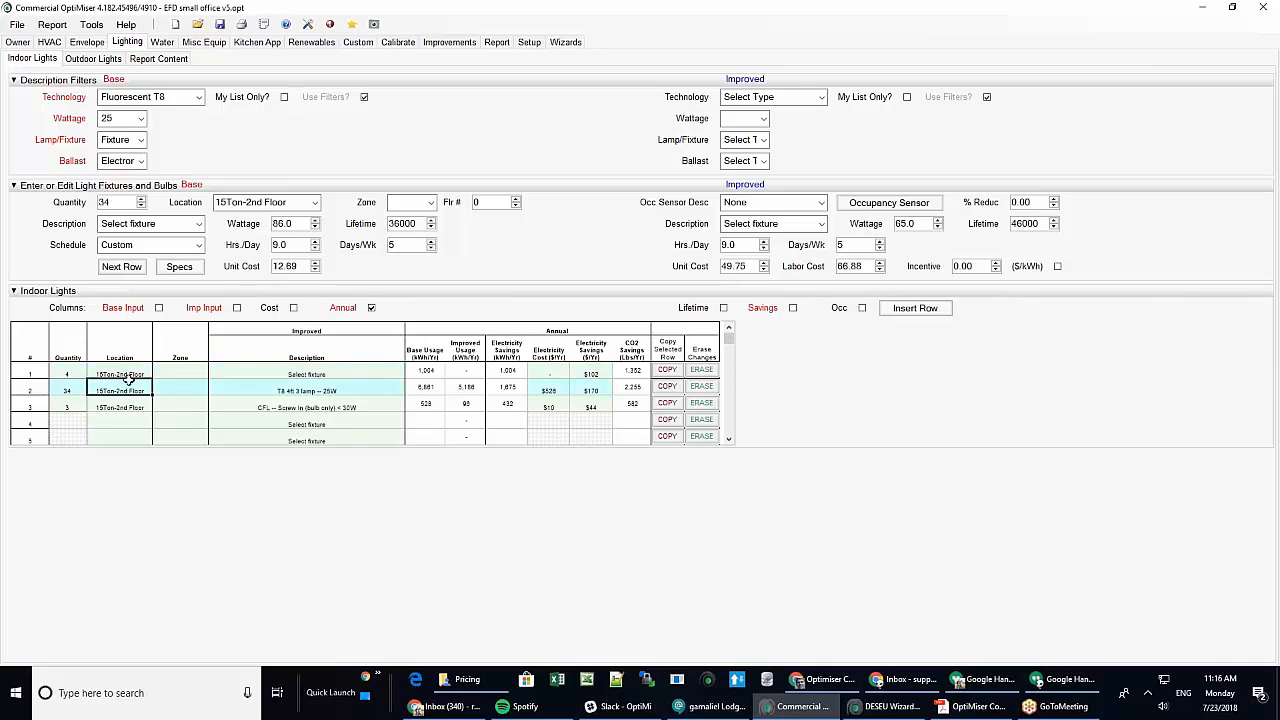
left_click(128, 374)
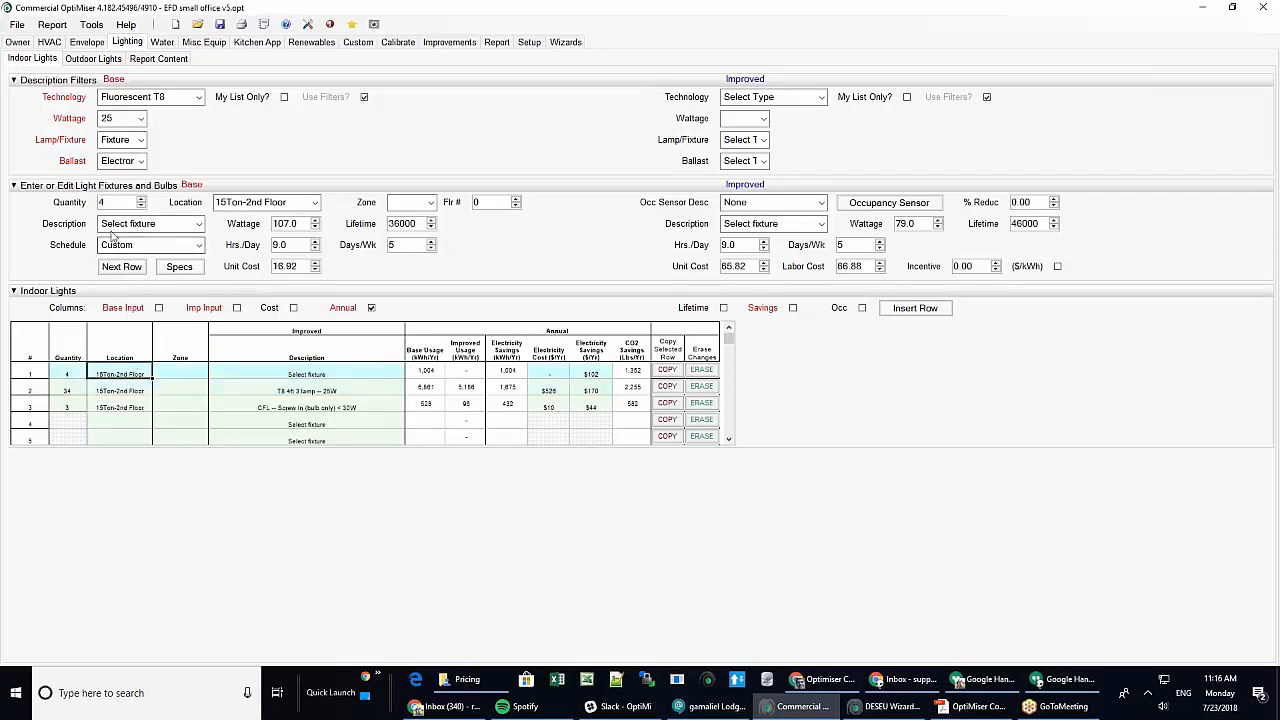
left_click(121, 391)
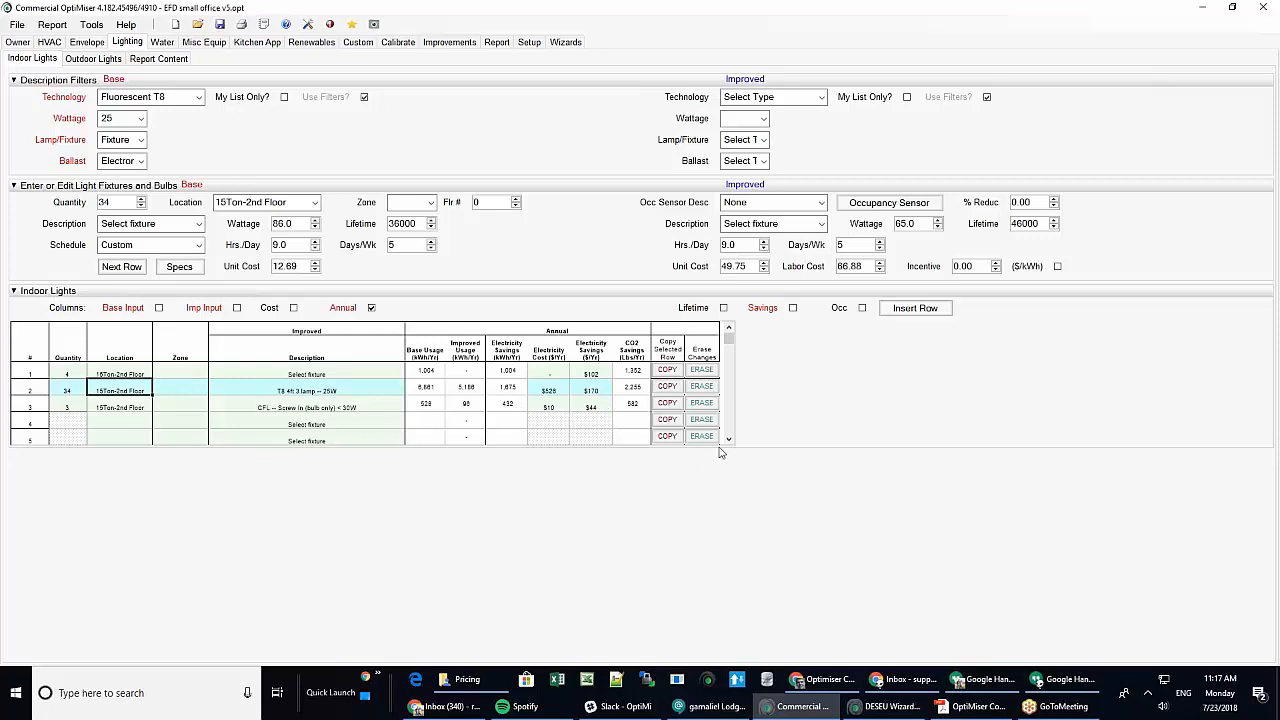
scroll(728, 439, "down", 5)
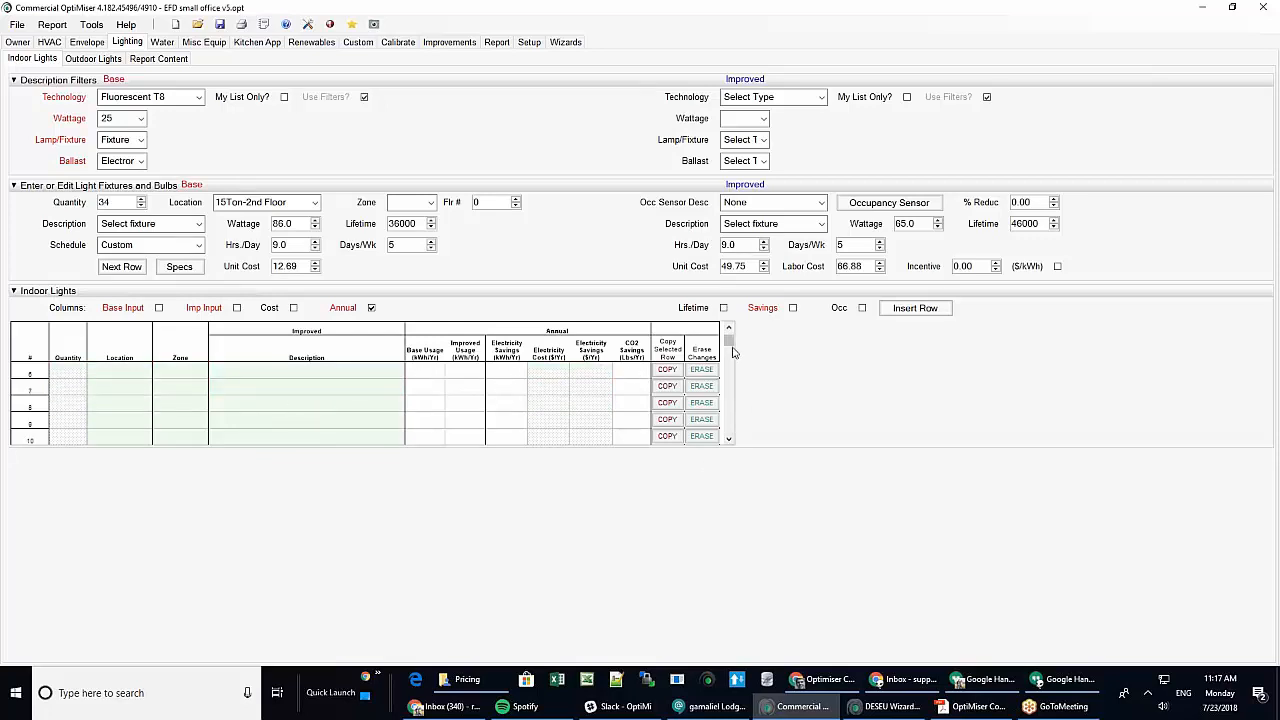
scroll(730, 345, "up", 5)
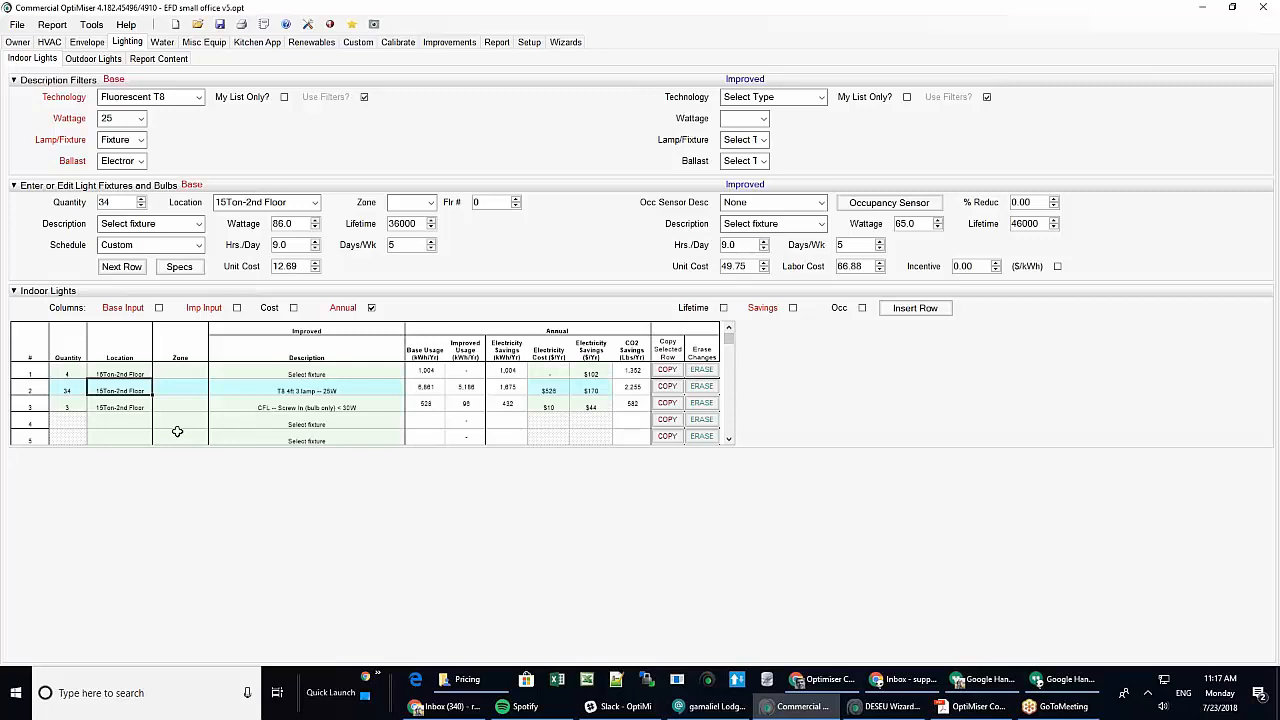
left_click(112, 366)
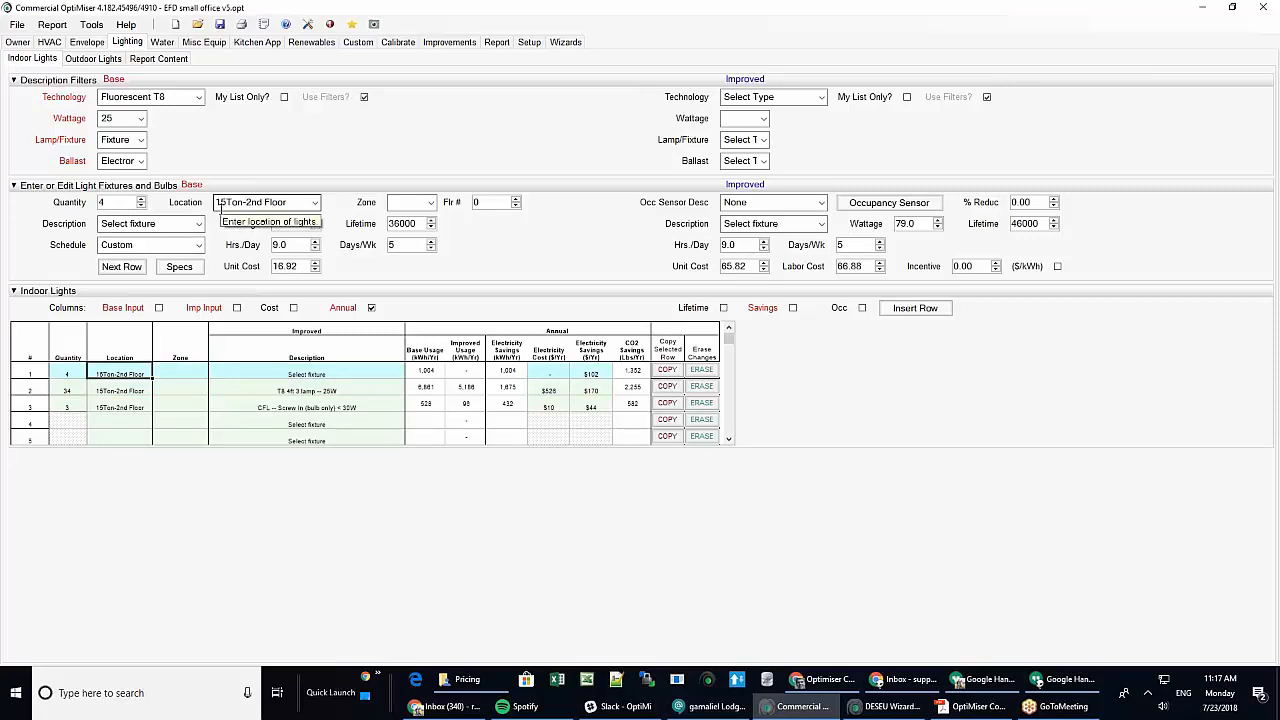
left_click(105, 390)
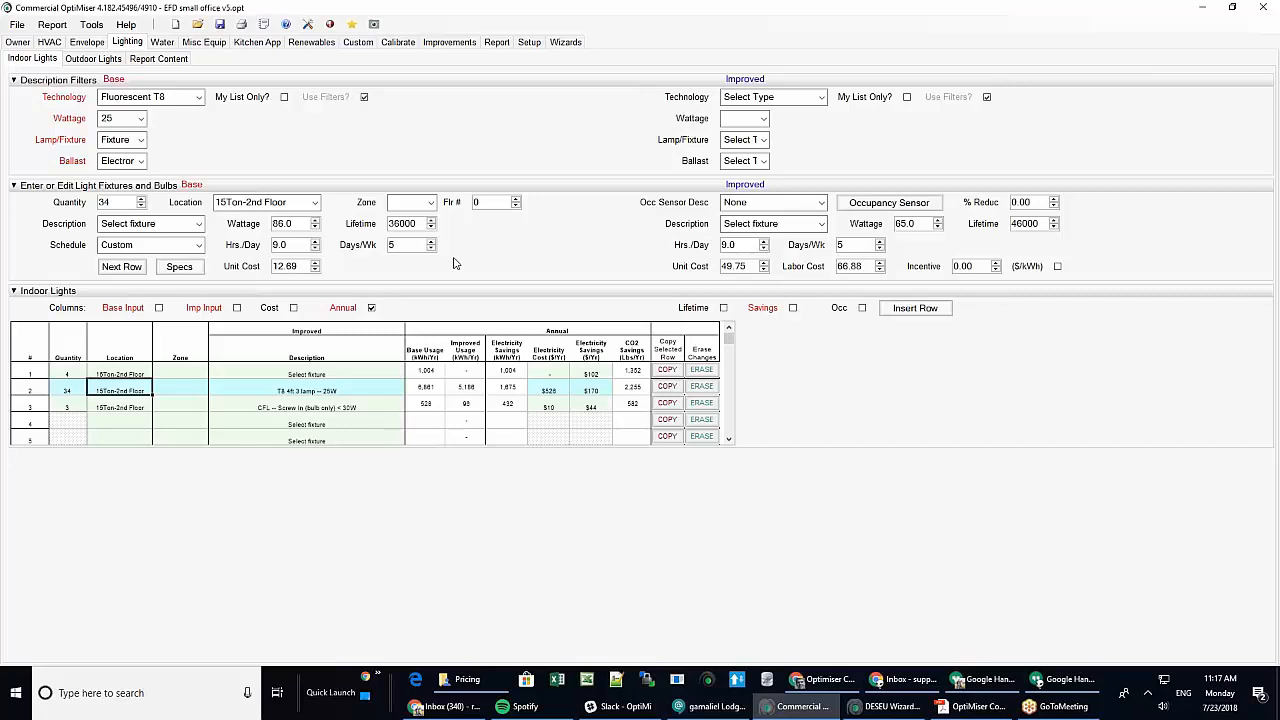
left_click(94, 59)
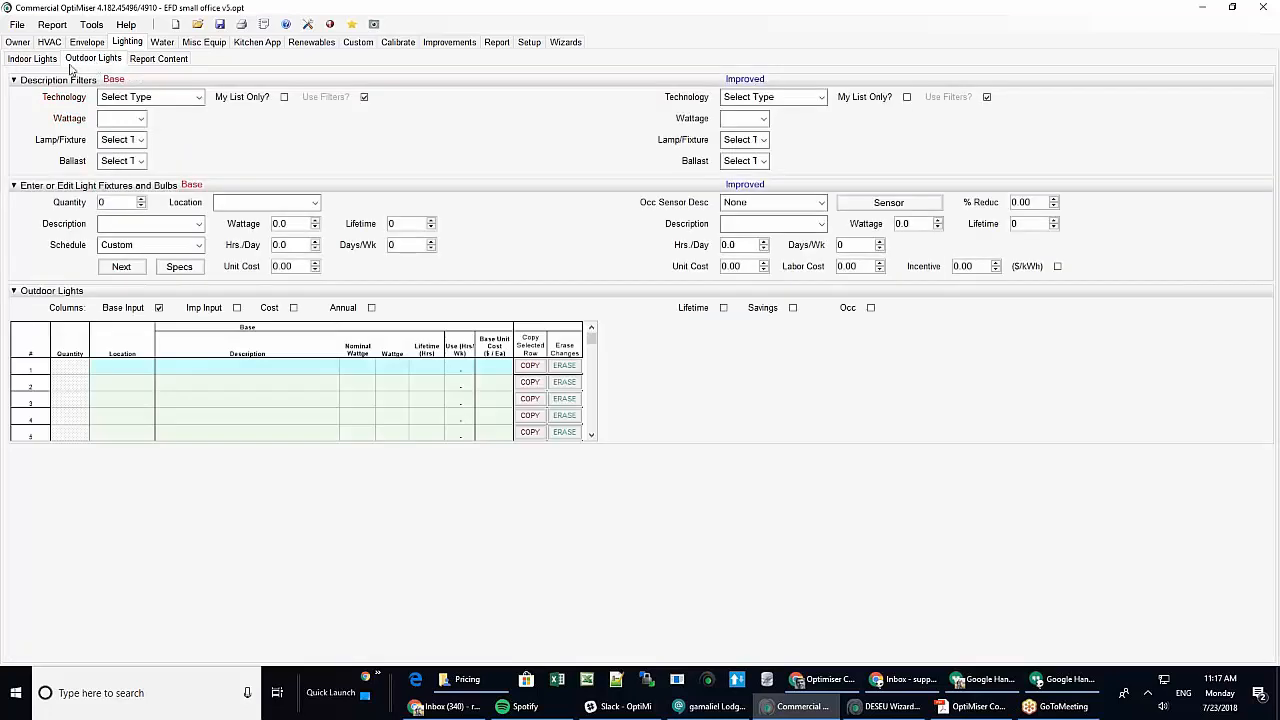
left_click(50, 60)
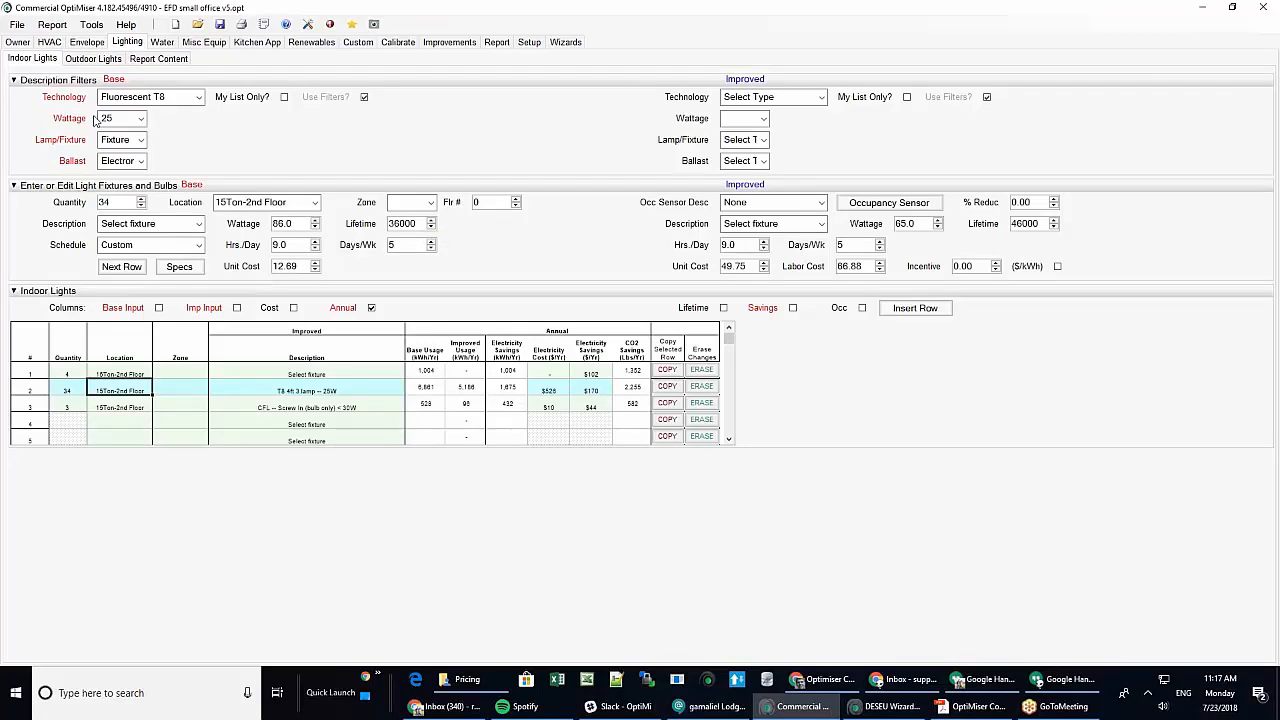
Save the lighting report's Observations text as another stored memo entry, and cancel out of the memo editor.
left_click(157, 59)
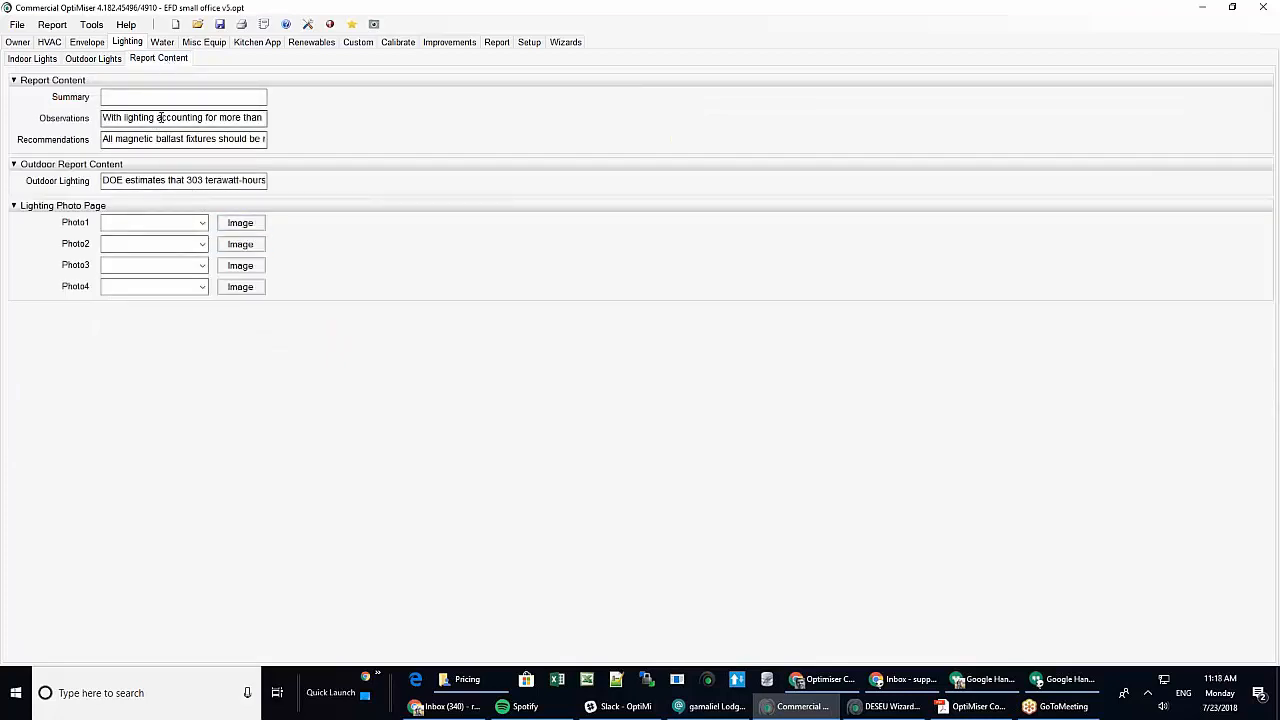
double_click(202, 118)
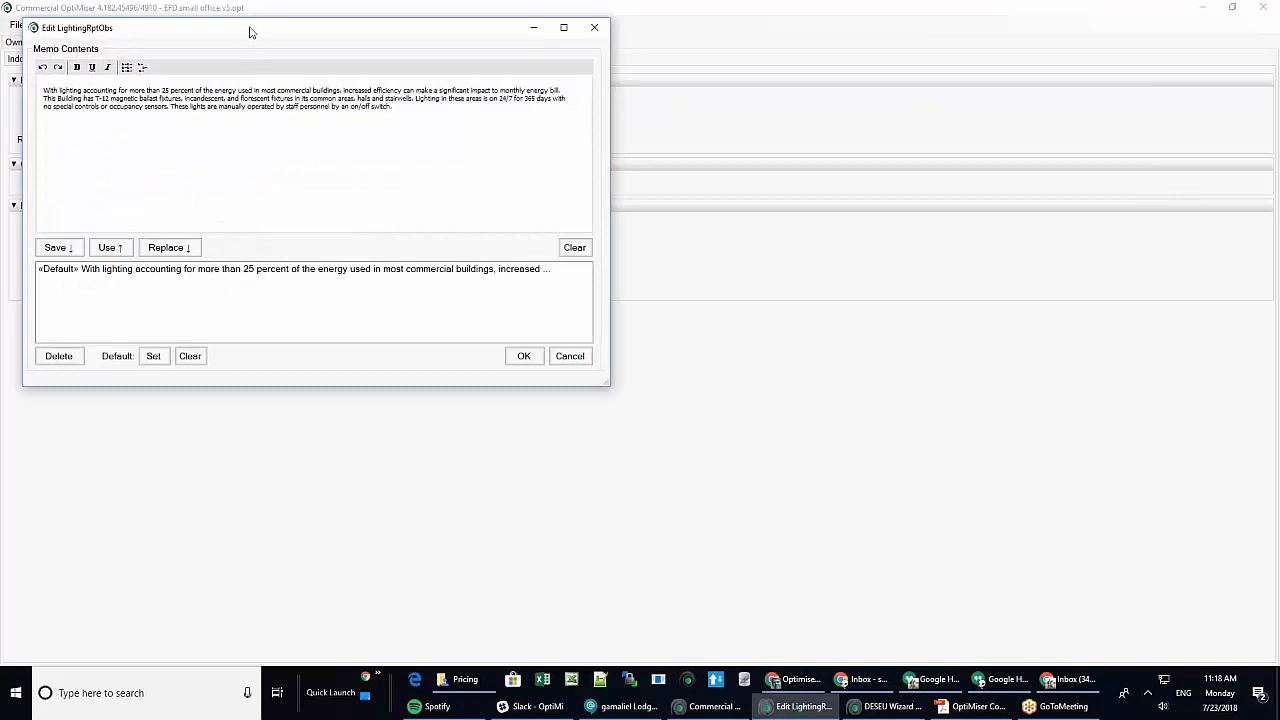
left_click_drag(250, 33, 463, 116)
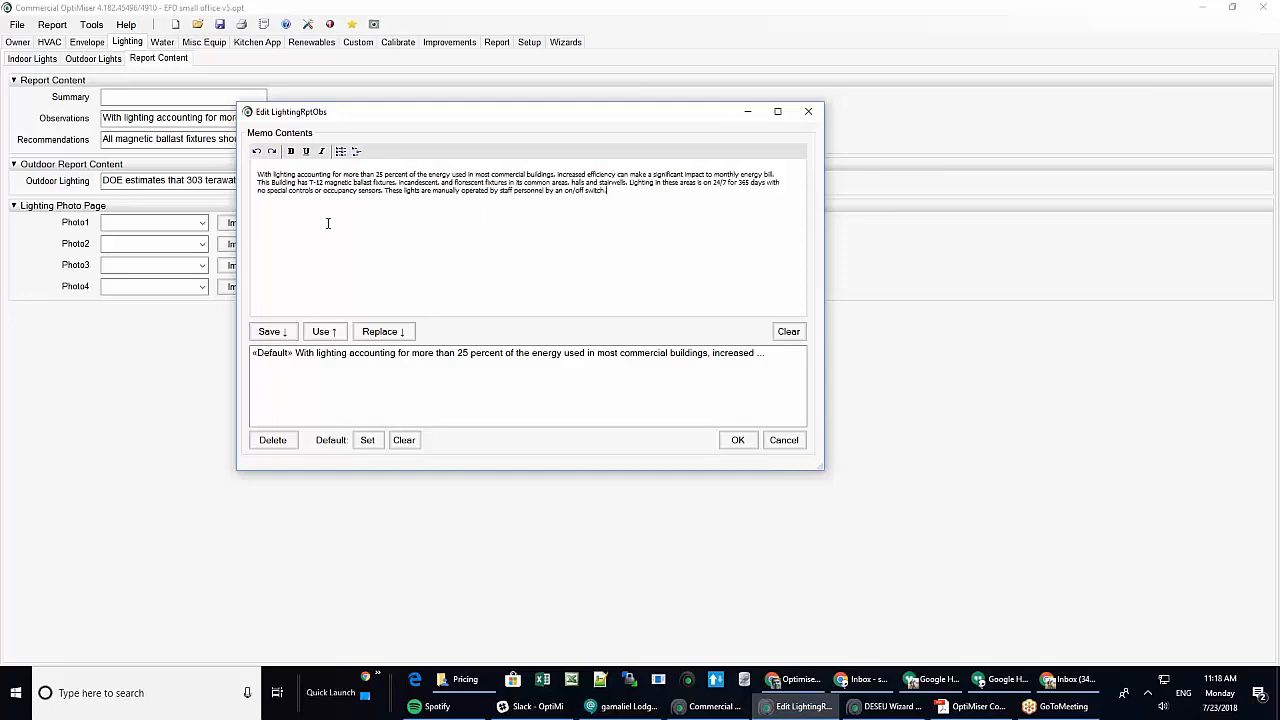
left_click(277, 331)
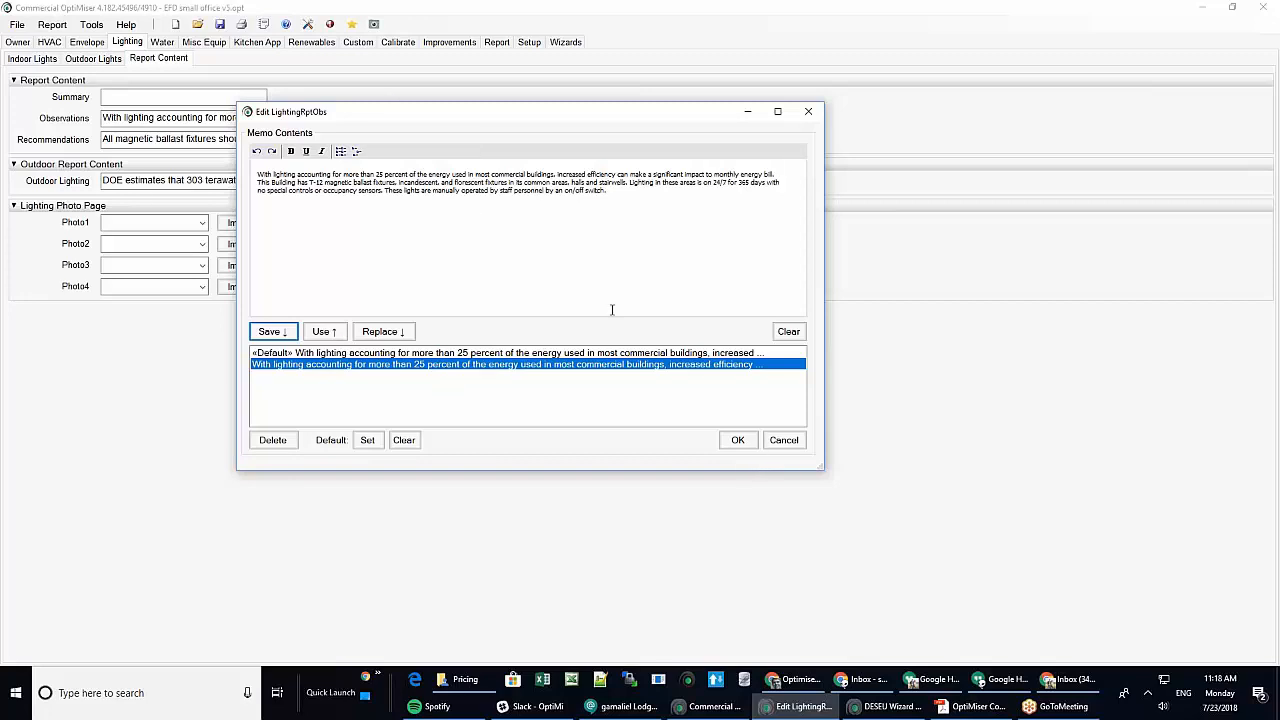
left_click(782, 439)
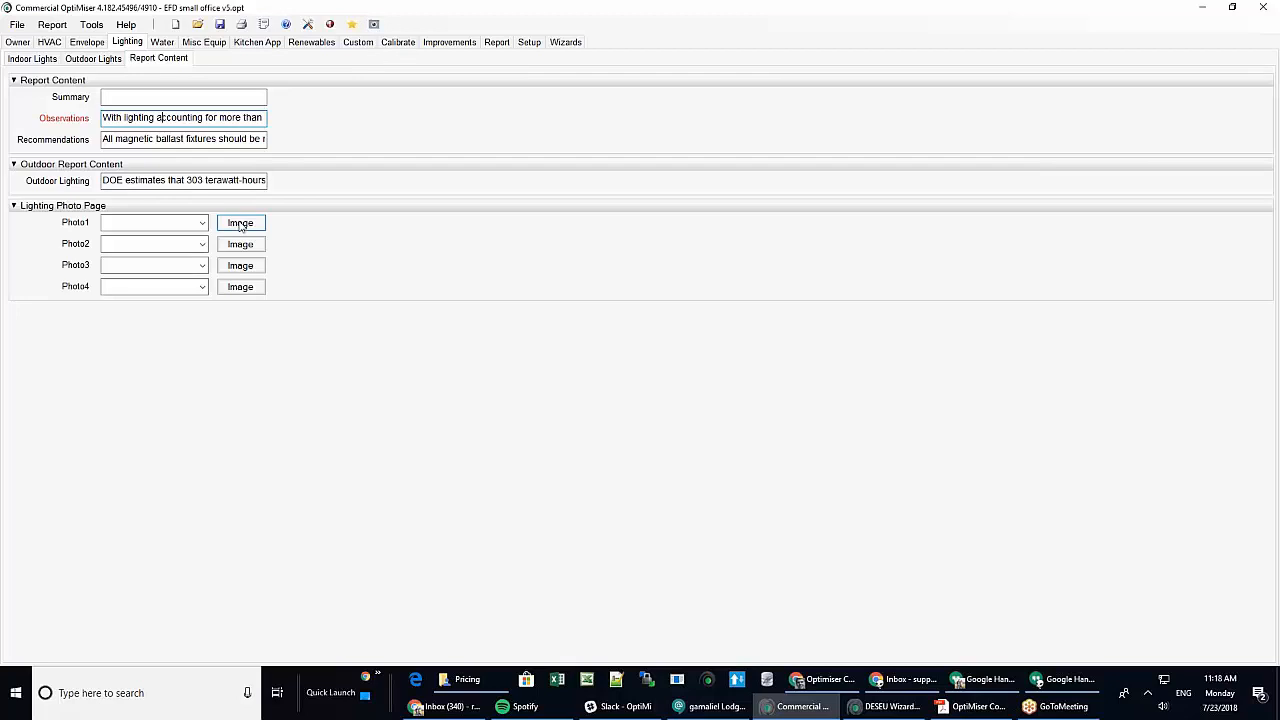
Look over the water flush fixtures, computer power management, kitchen refrigerator and steam cooker inputs.
left_click(163, 43)
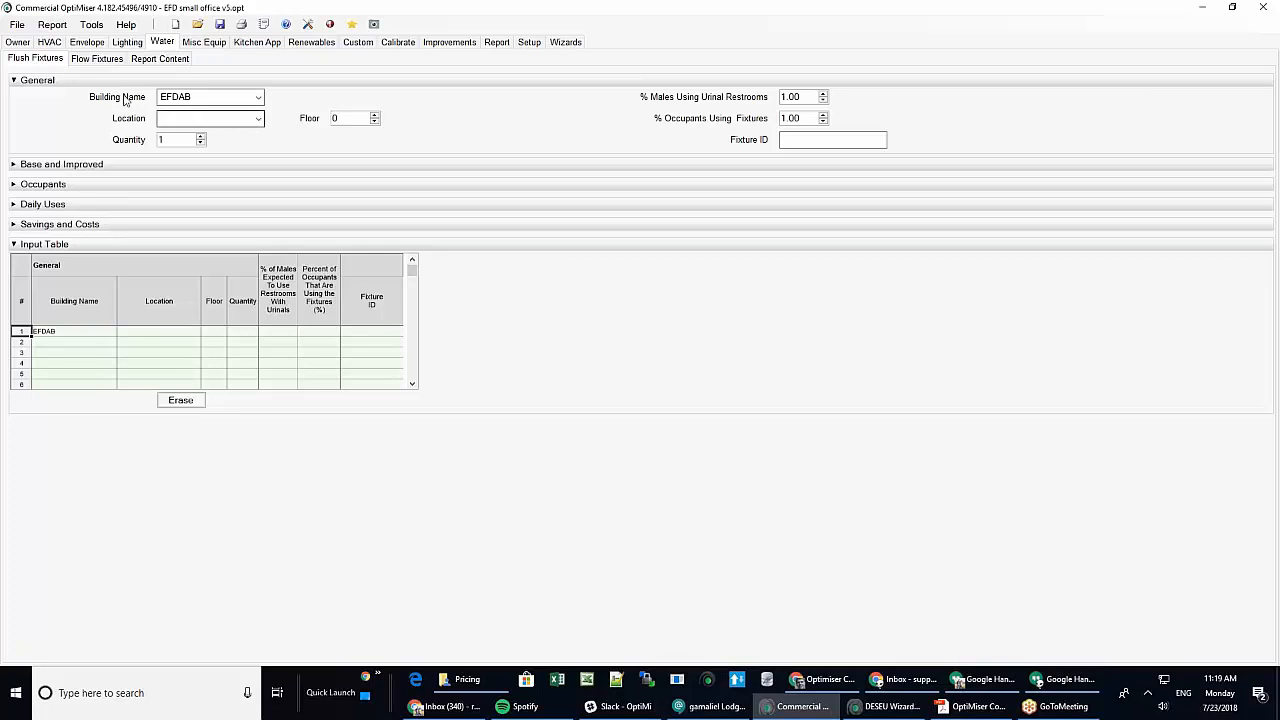
left_click(226, 42)
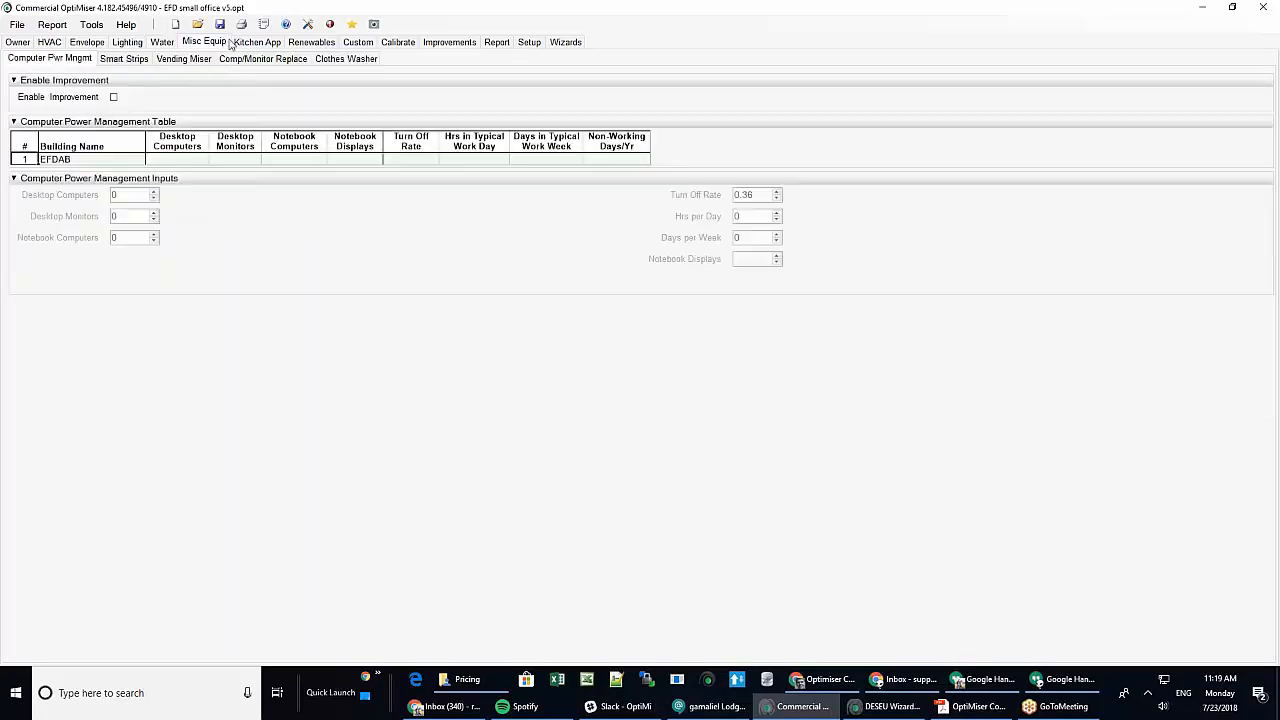
left_click(256, 49)
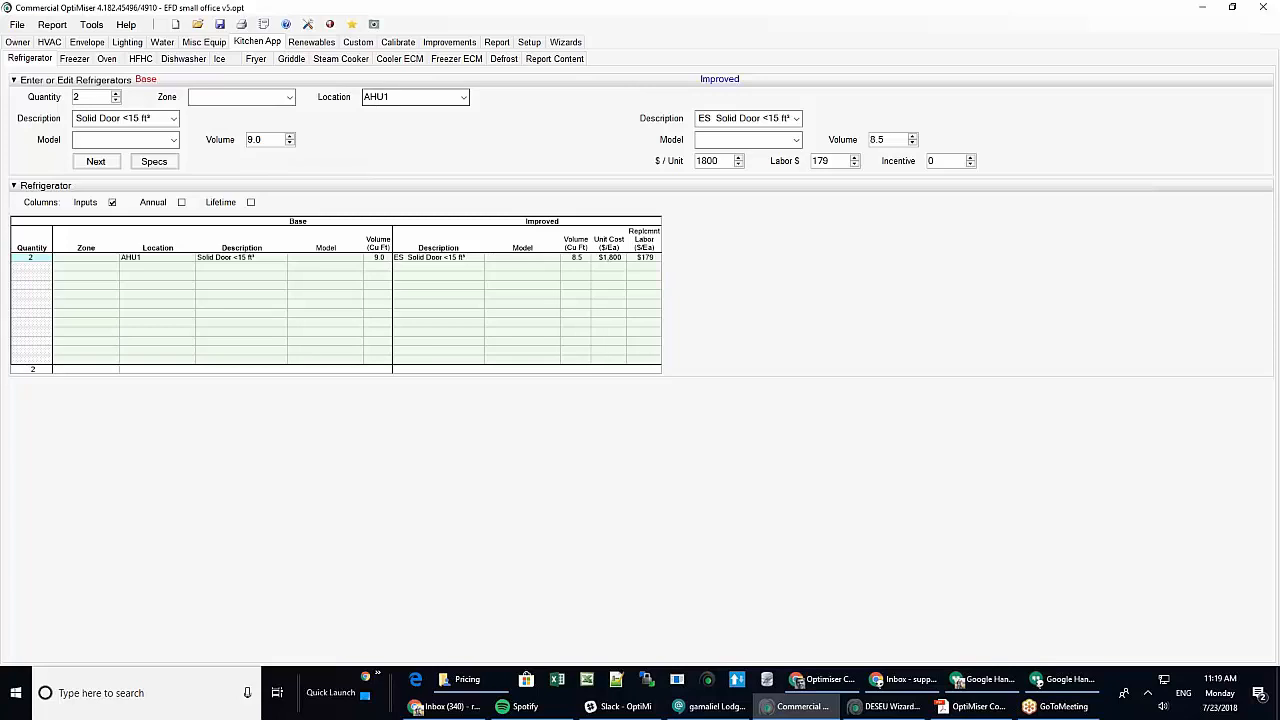
left_click(342, 60)
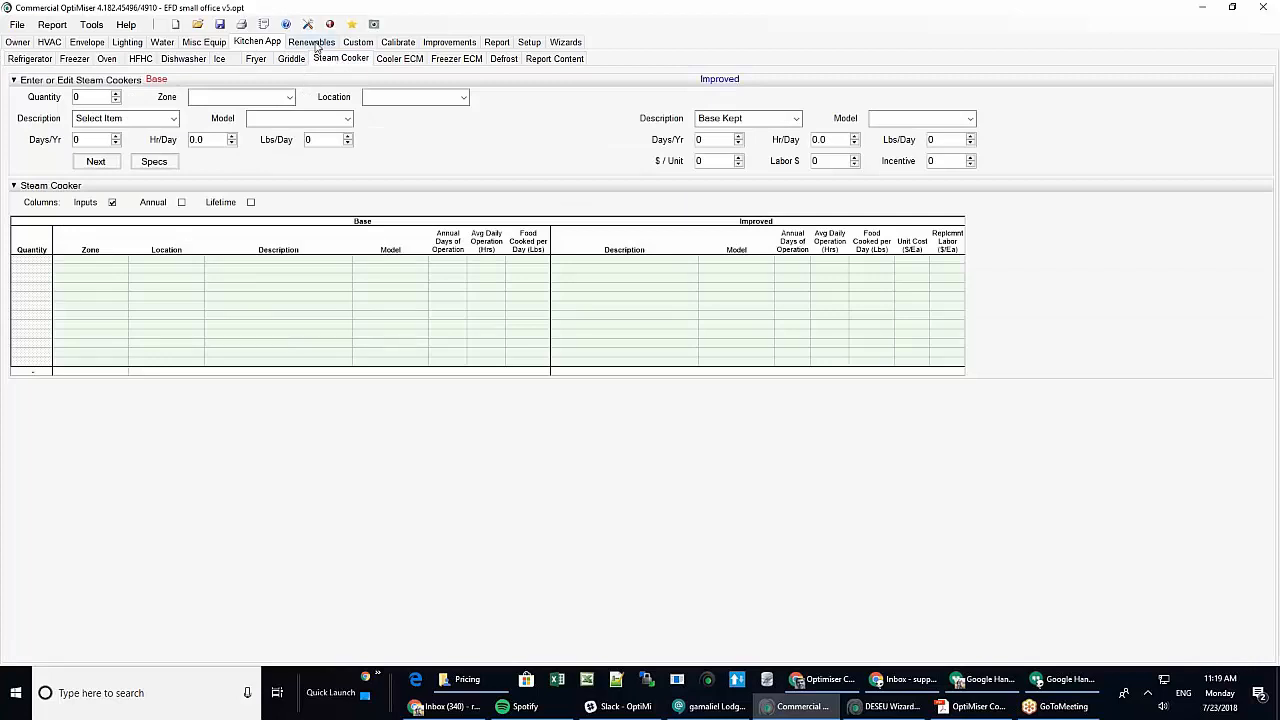
View the PV and solar thermal inputs, and turn off the automatic calculation of base annual use from utility data for PV analysis.
left_click(312, 43)
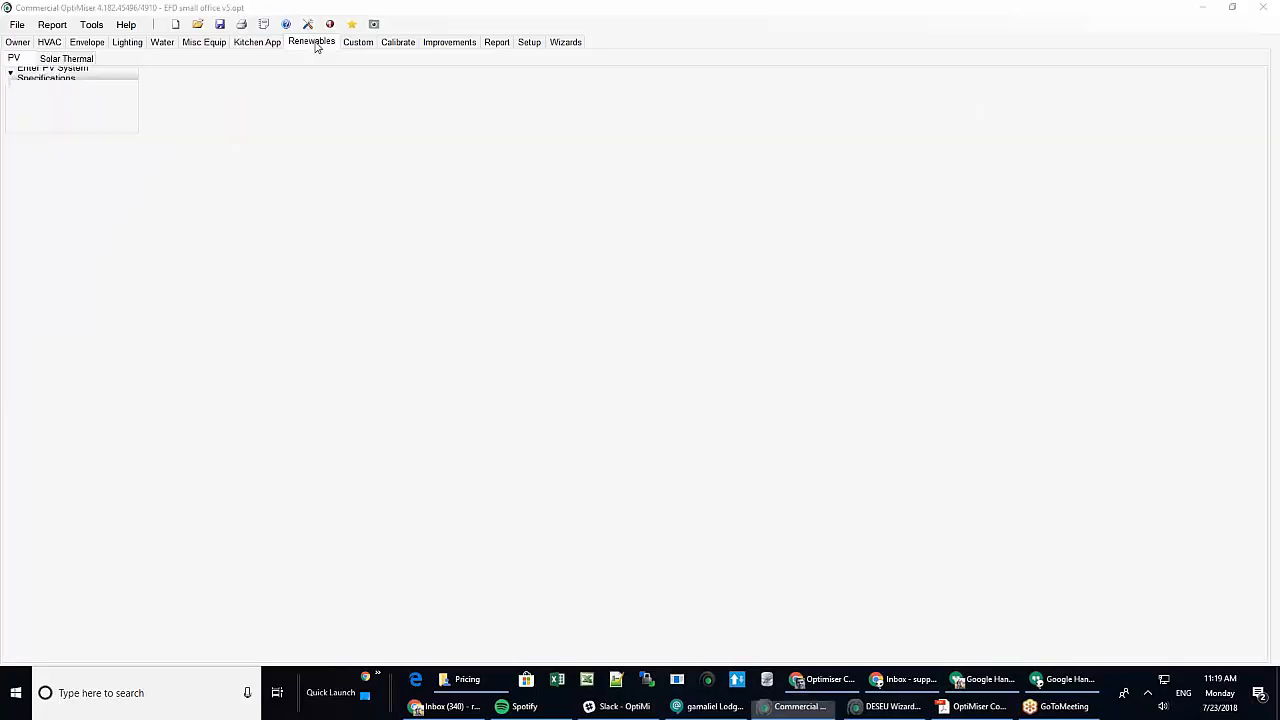
left_click(606, 372)
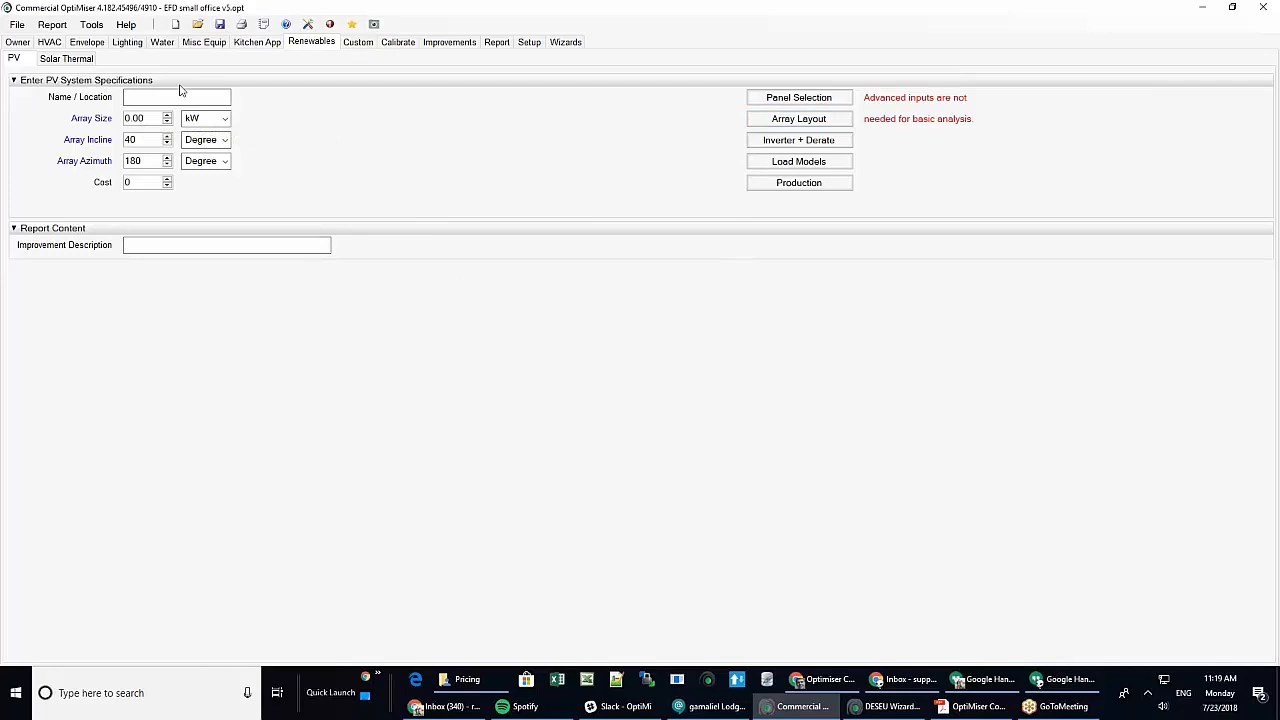
left_click(66, 60)
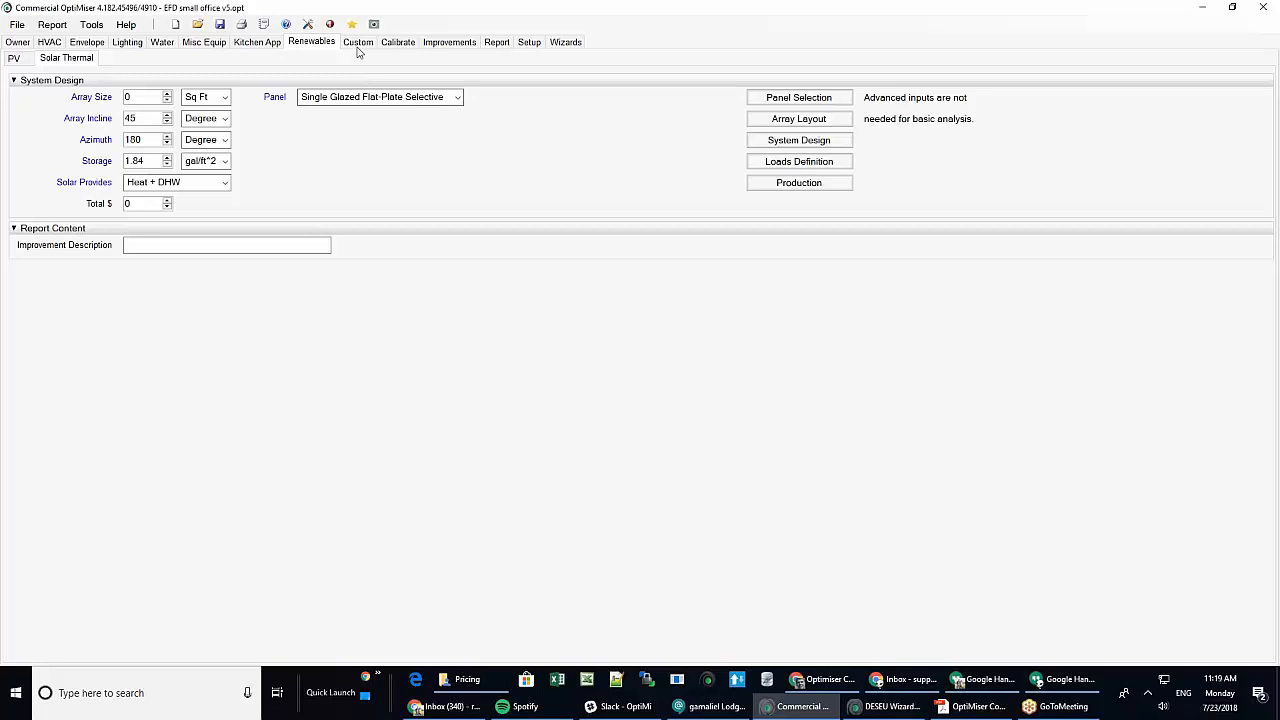
left_click(22, 59)
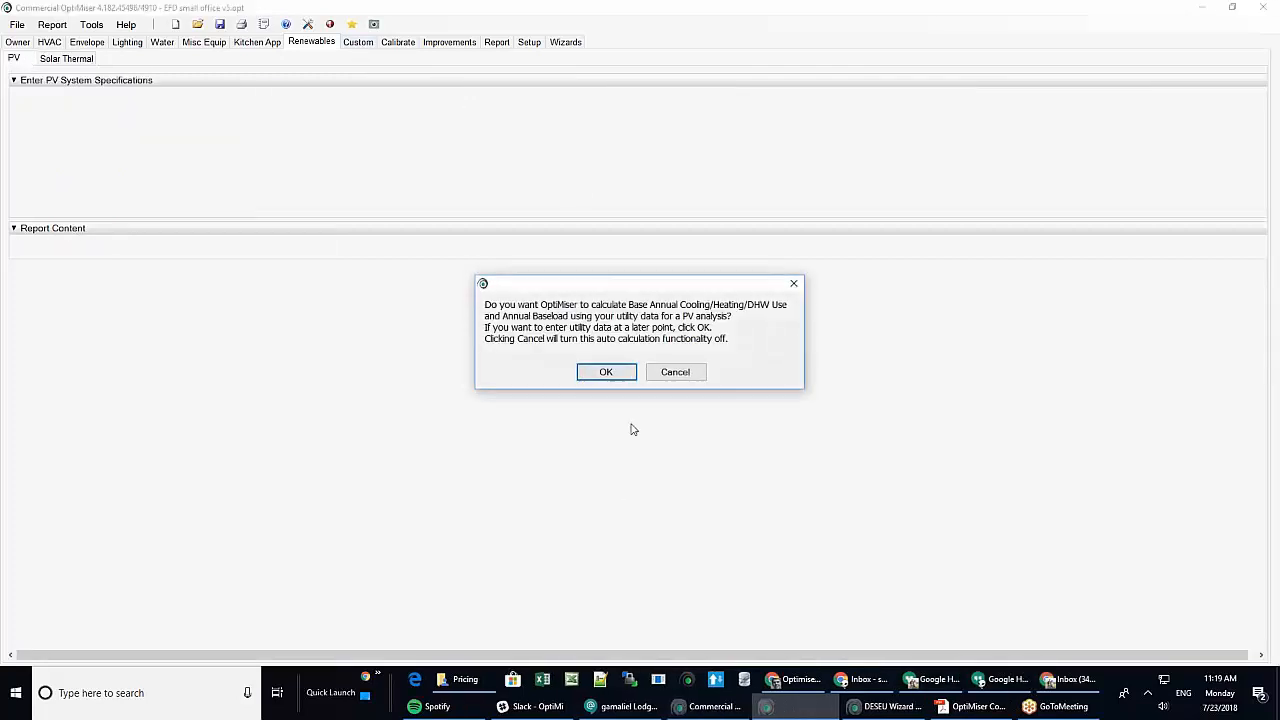
left_click(666, 374)
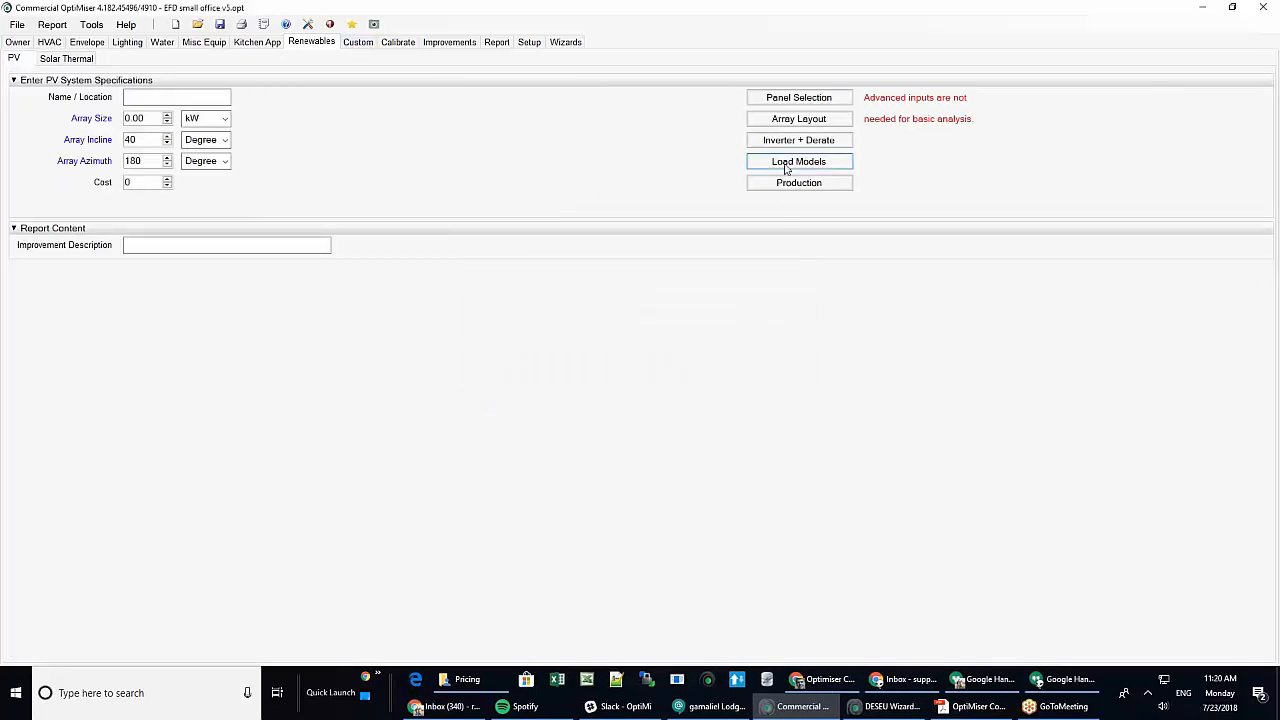
Look at the PV panel specifications and the array layout, closing each and declining its prompt about fitting more panels.
left_click(796, 100)
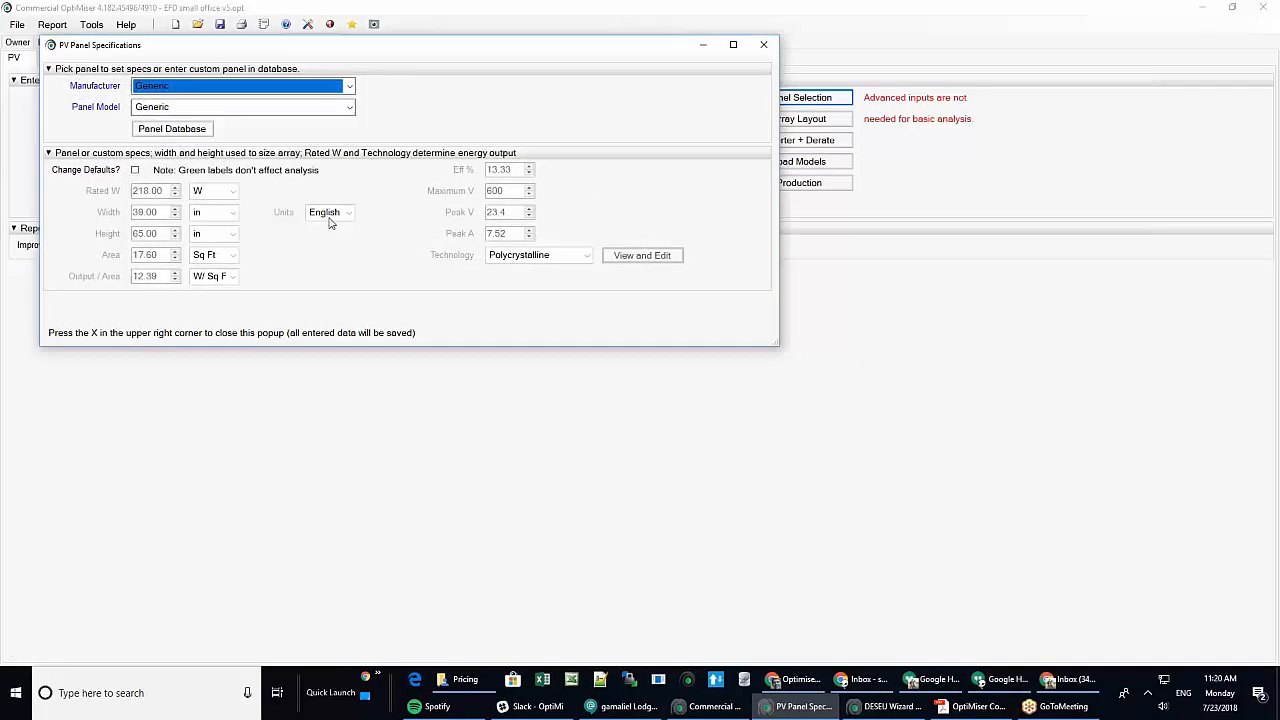
left_click(766, 47)
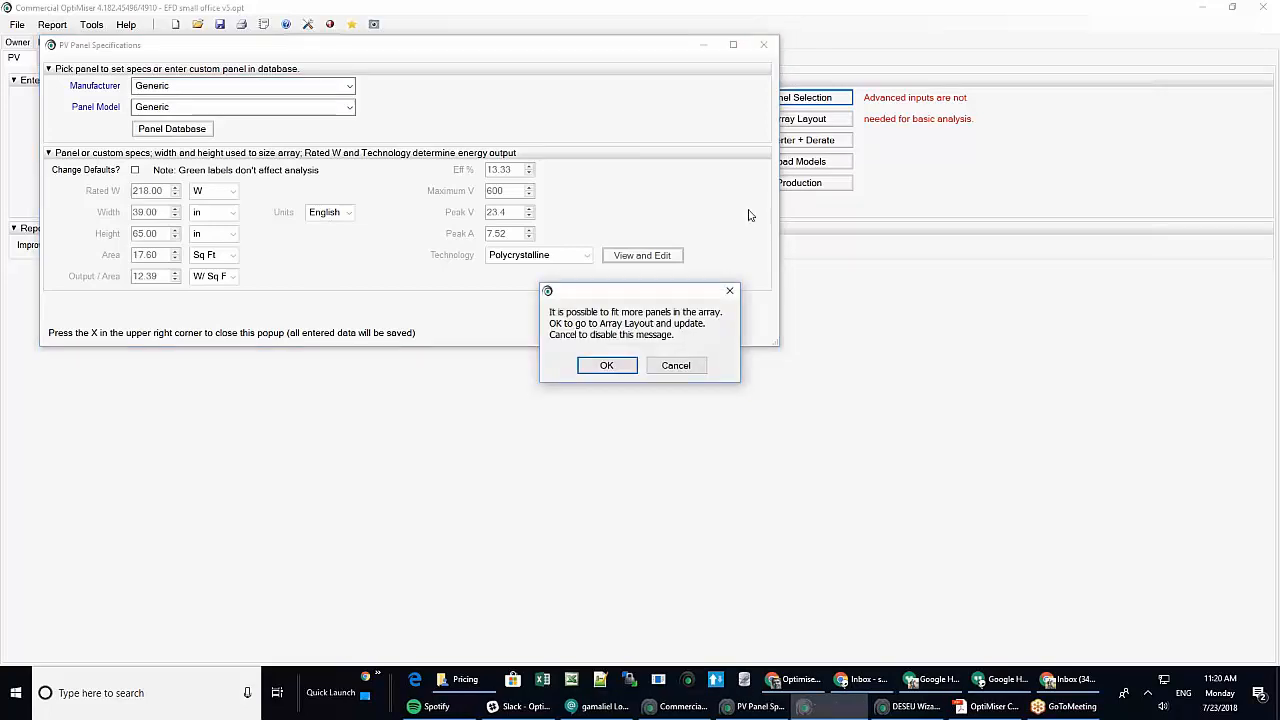
left_click(690, 364)
left_click(798, 120)
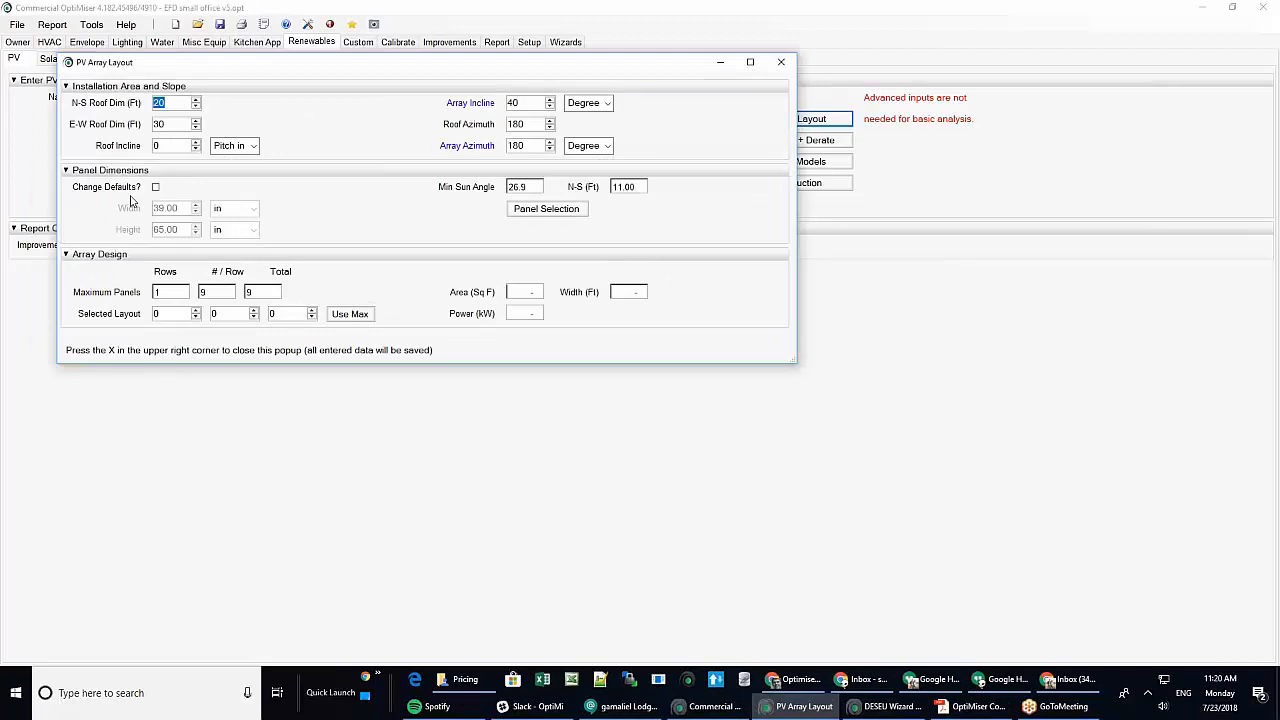
left_click(782, 65)
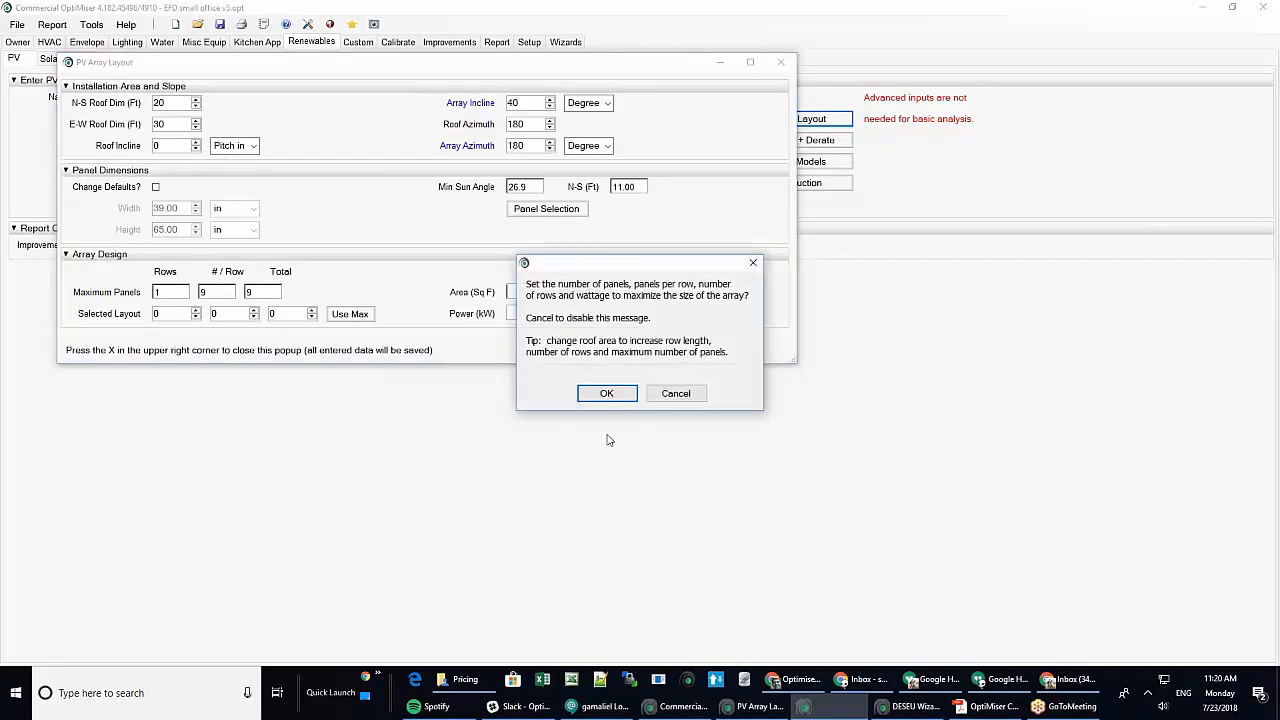
left_click(675, 393)
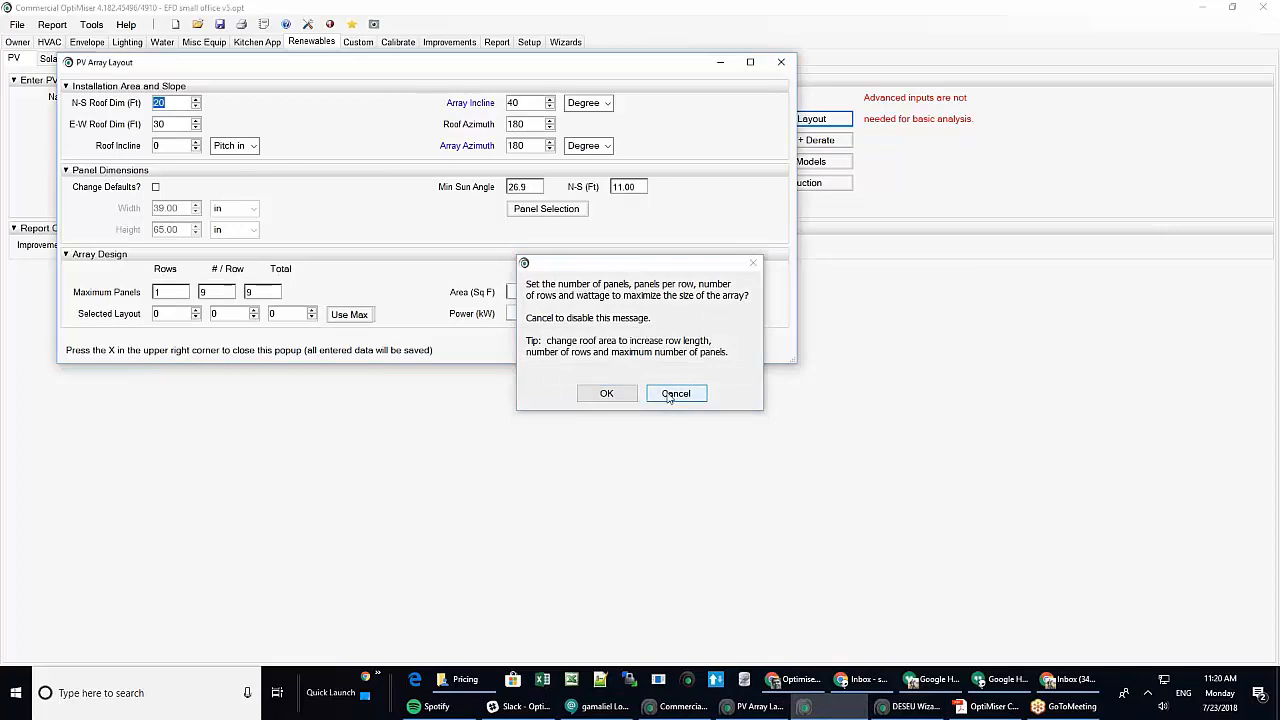
Review the custom measure inputs, the electricity and fuel calibration charts, and the improvements package table.
left_click(359, 45)
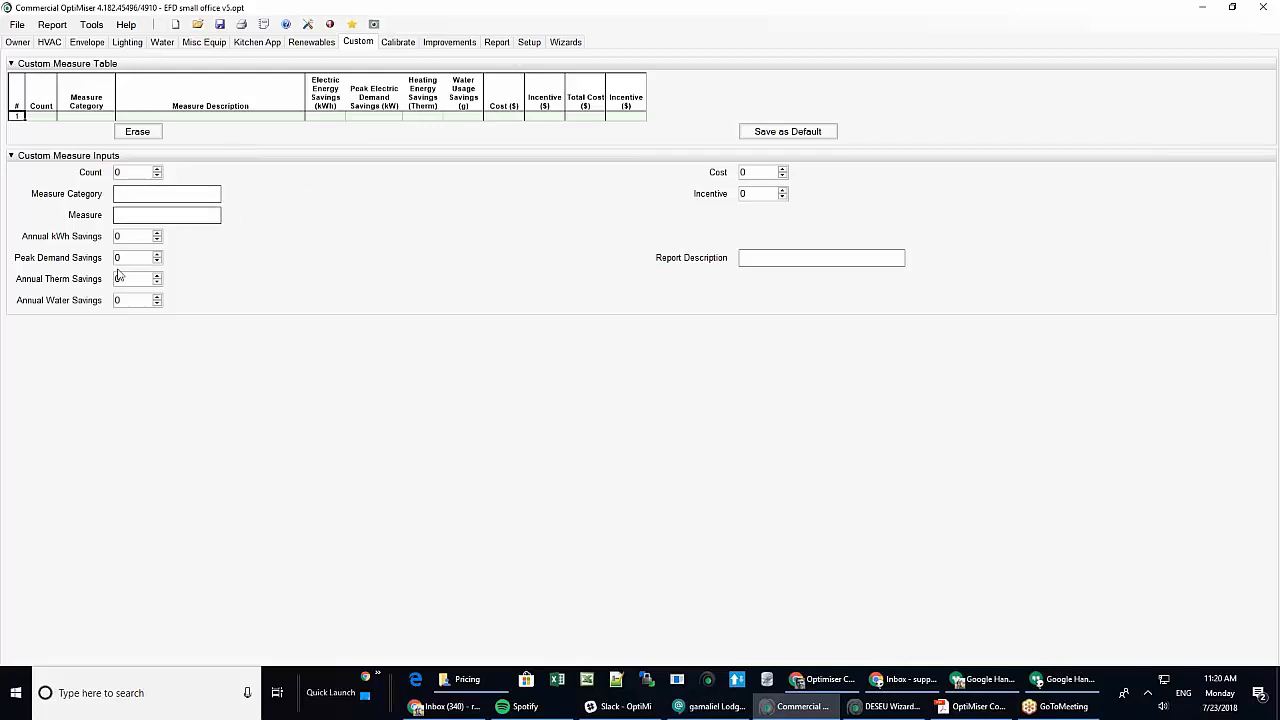
left_click(397, 44)
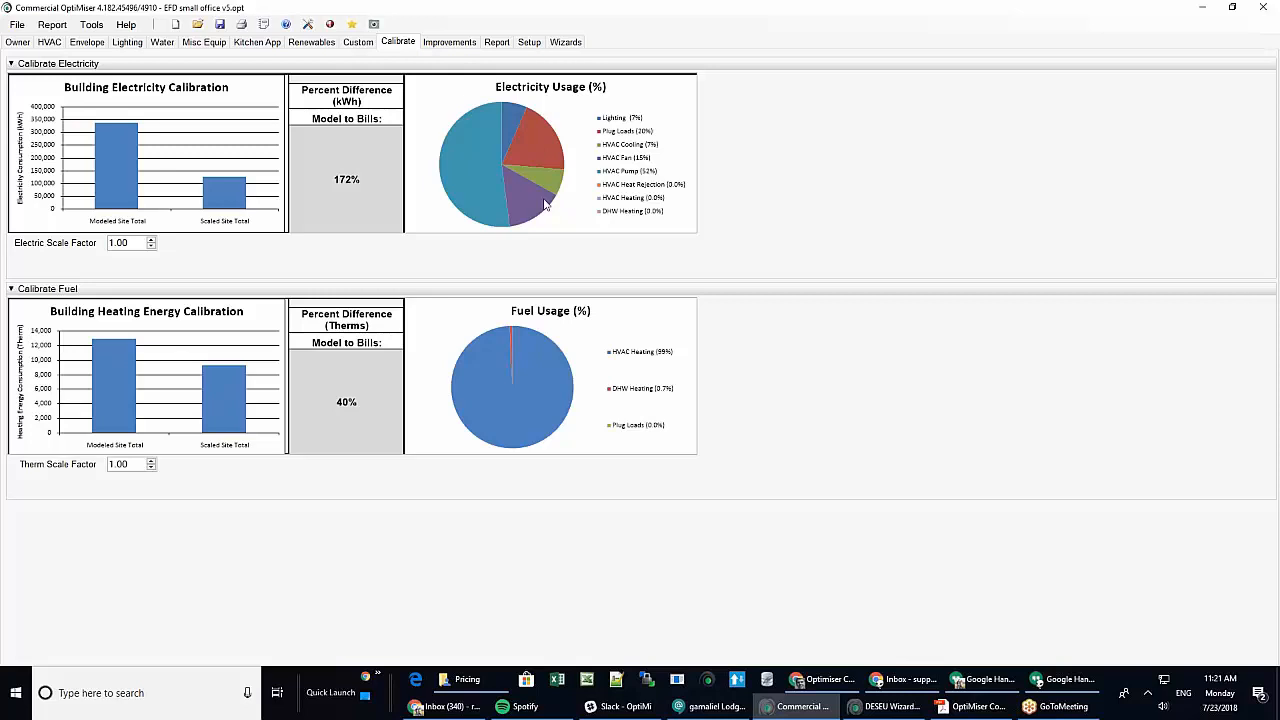
left_click(455, 45)
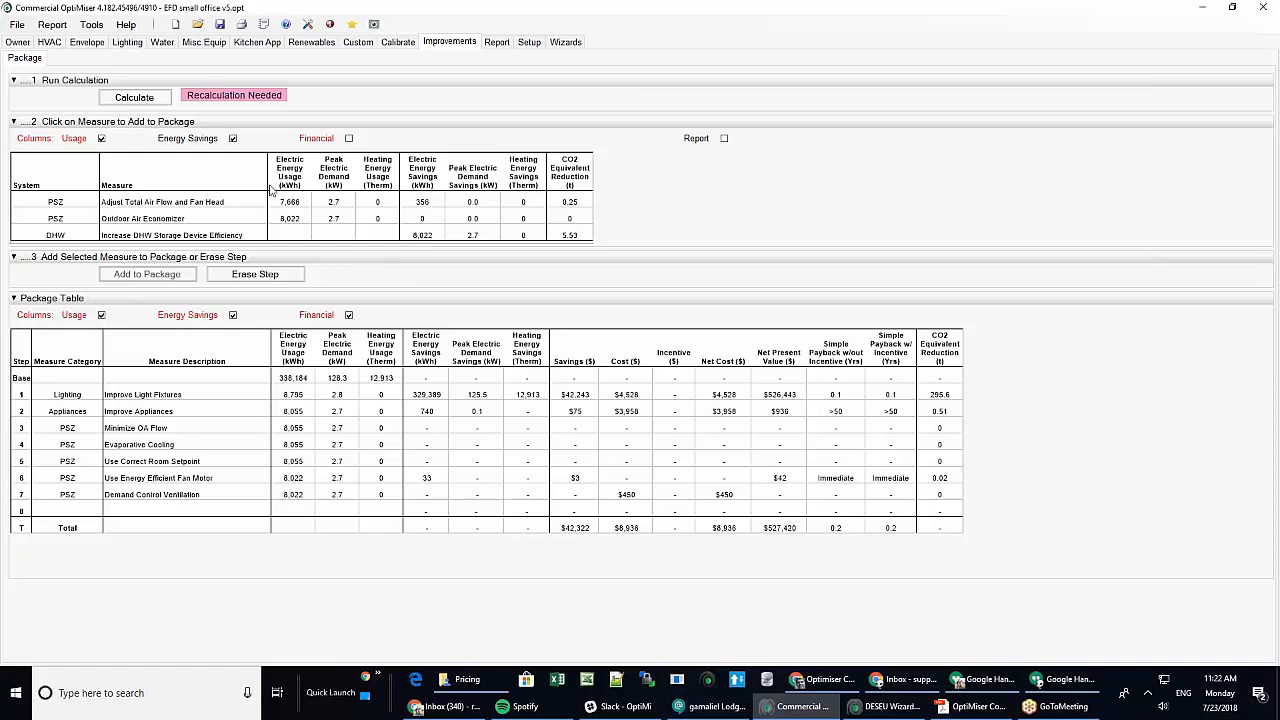
View the report's Executive Summary and Energy Use Intensity text sections, and look at the setup preferences.
left_click(498, 42)
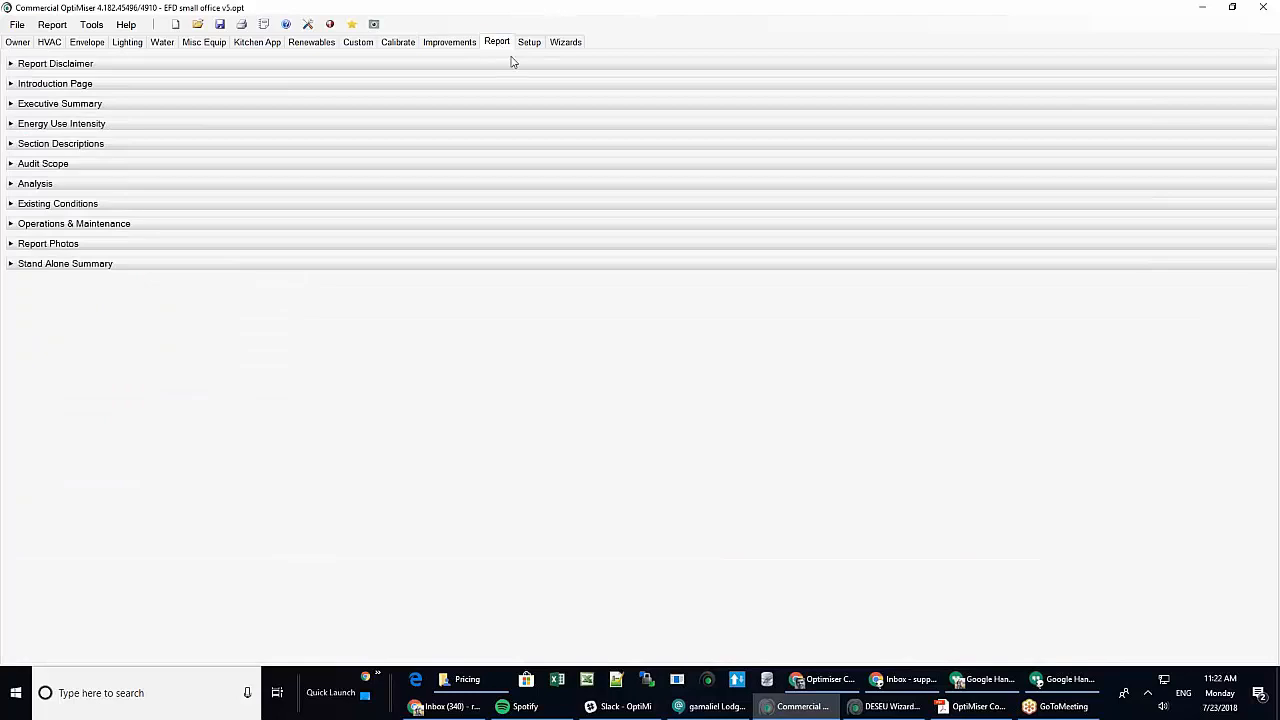
left_click(37, 105)
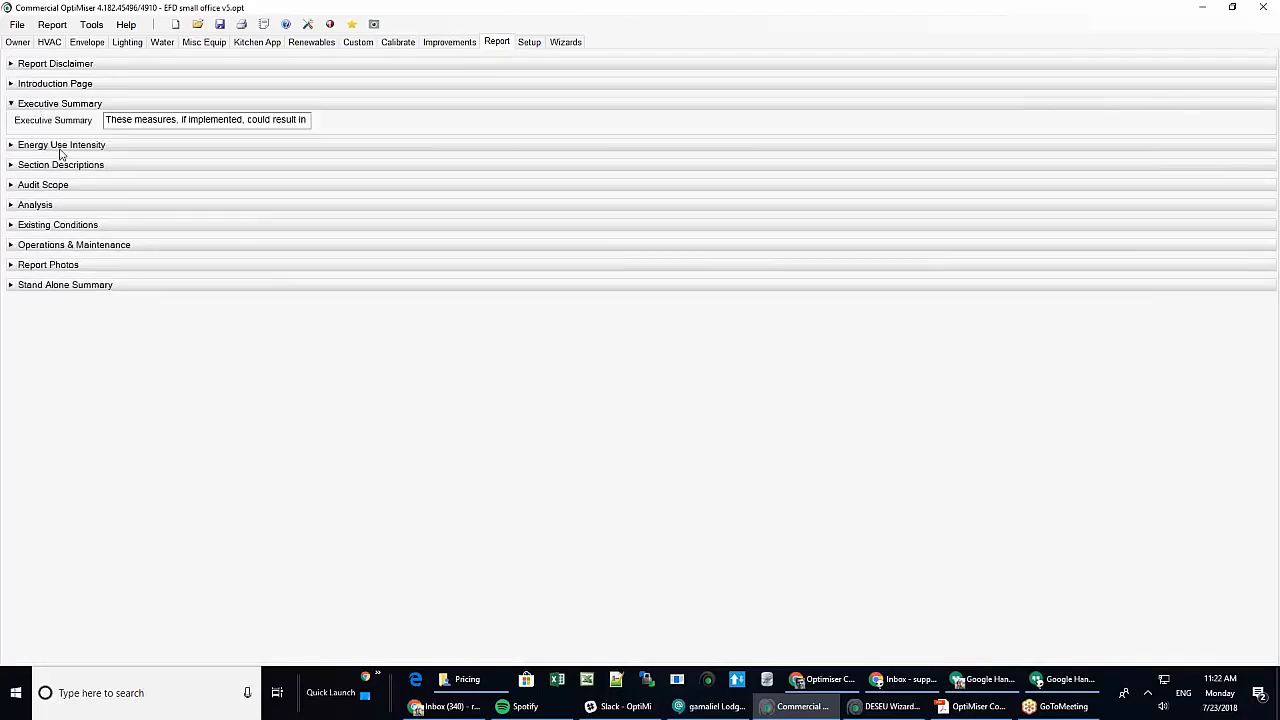
left_click(56, 146)
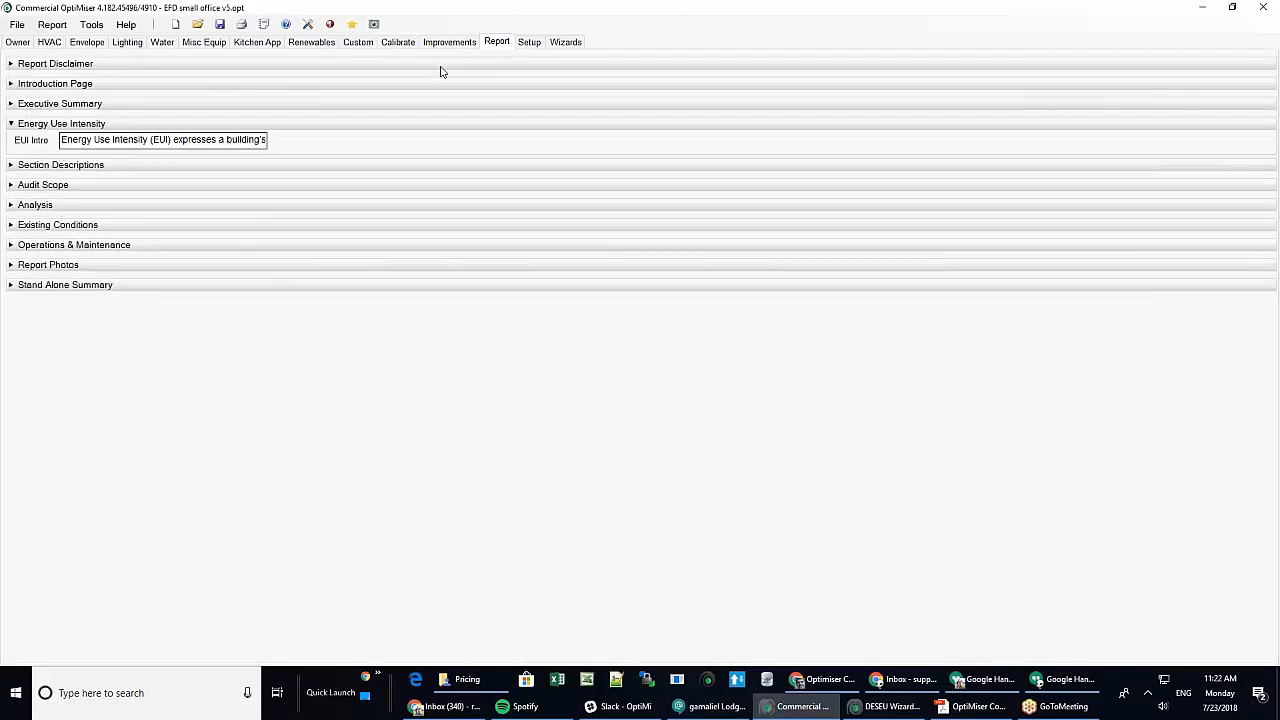
left_click(529, 43)
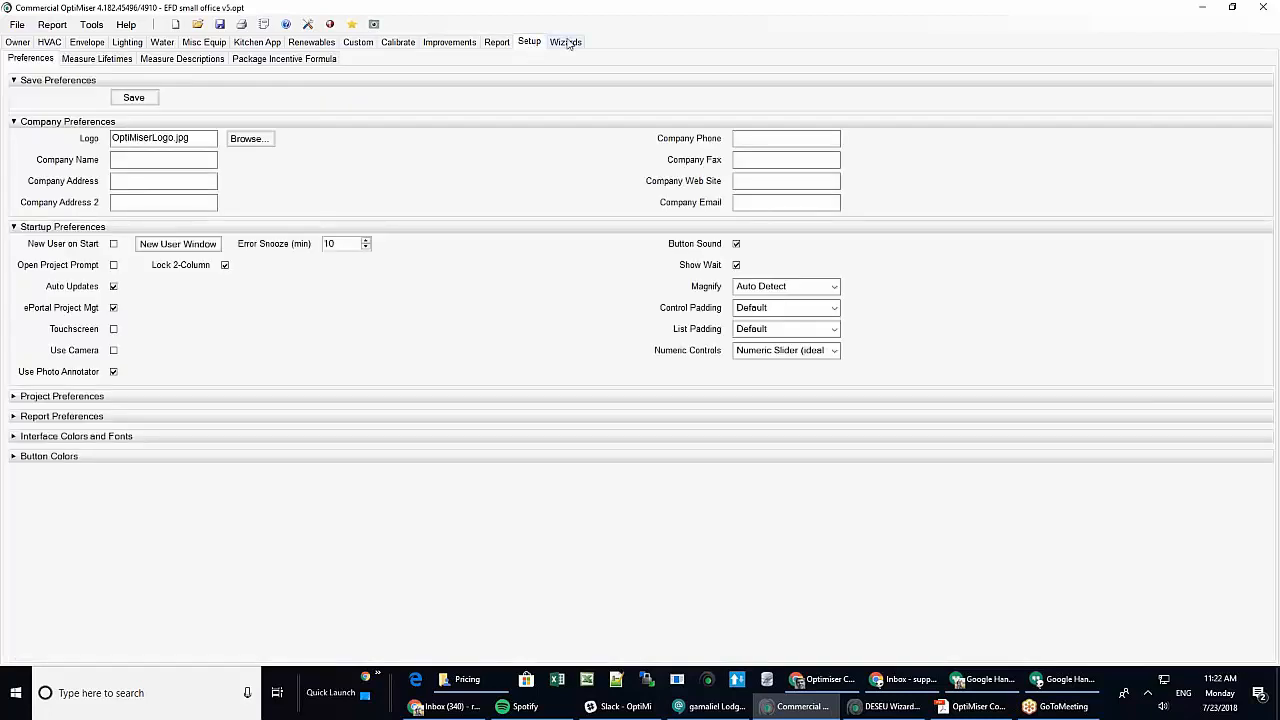
Open the Report Generator, maximize its window and view the whole cover page preview.
left_click(264, 24)
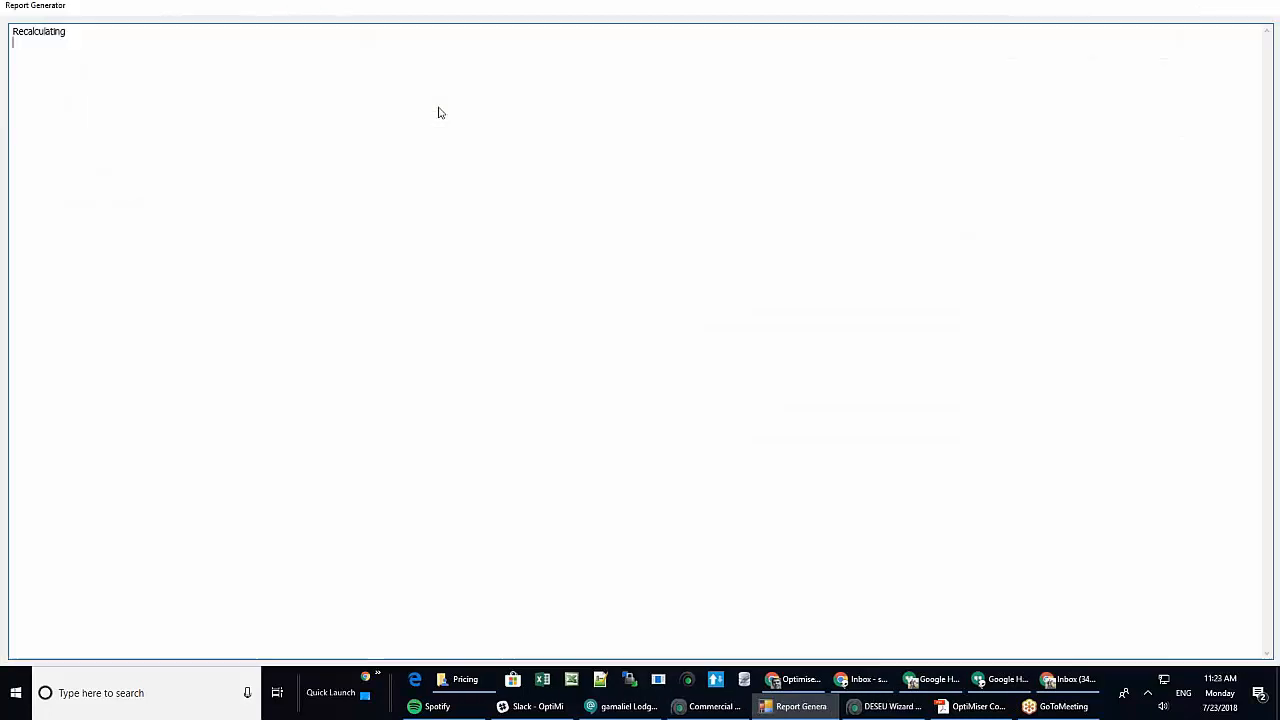
key("Return")
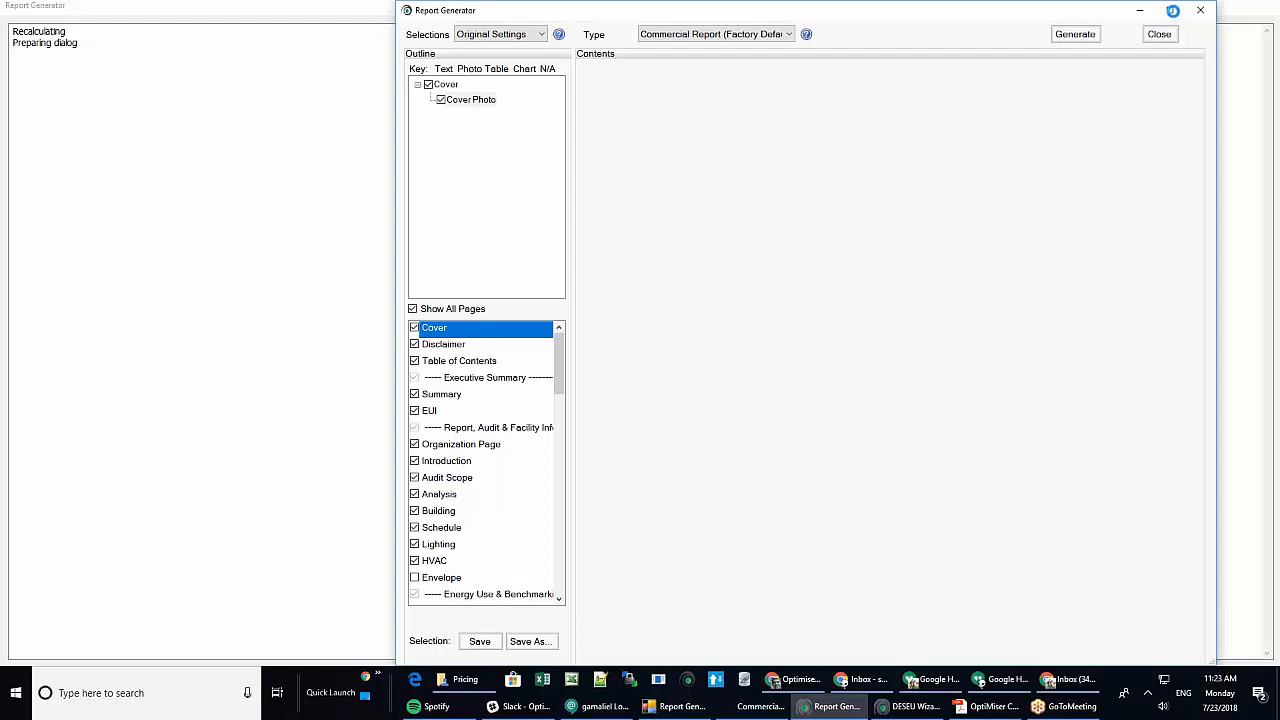
left_click(1172, 10)
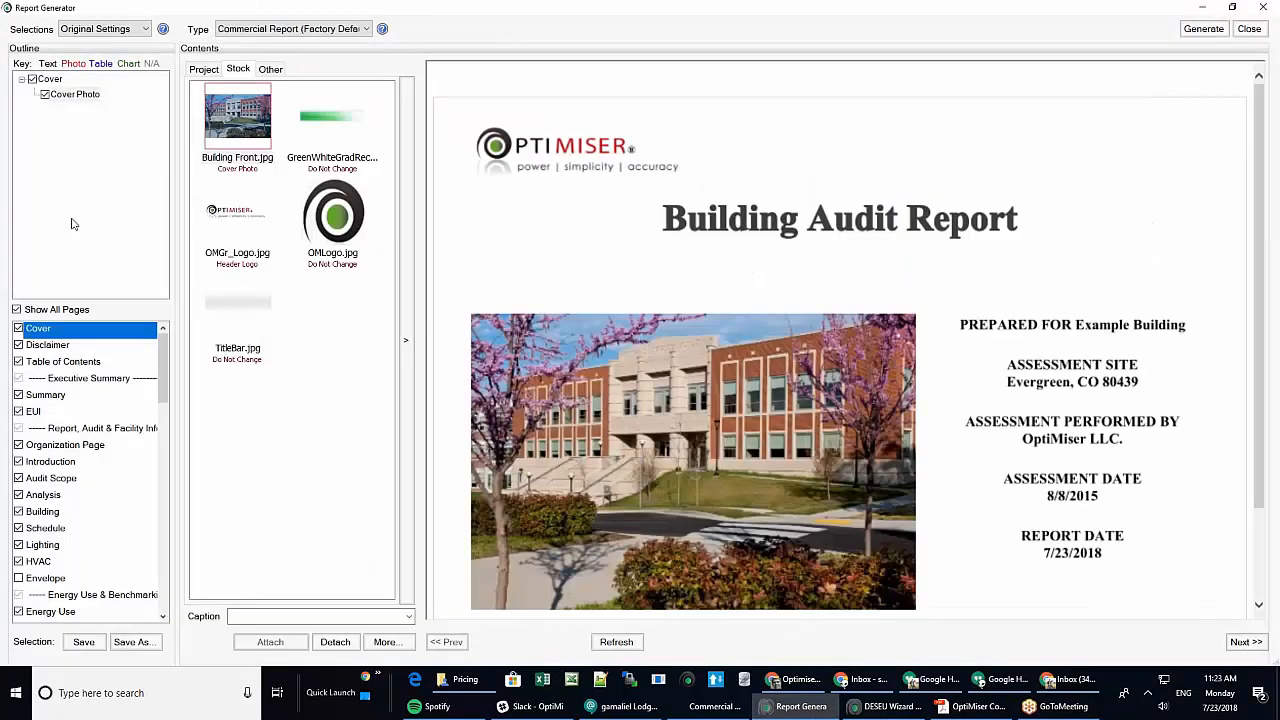
scroll(686, 269, "down", 1)
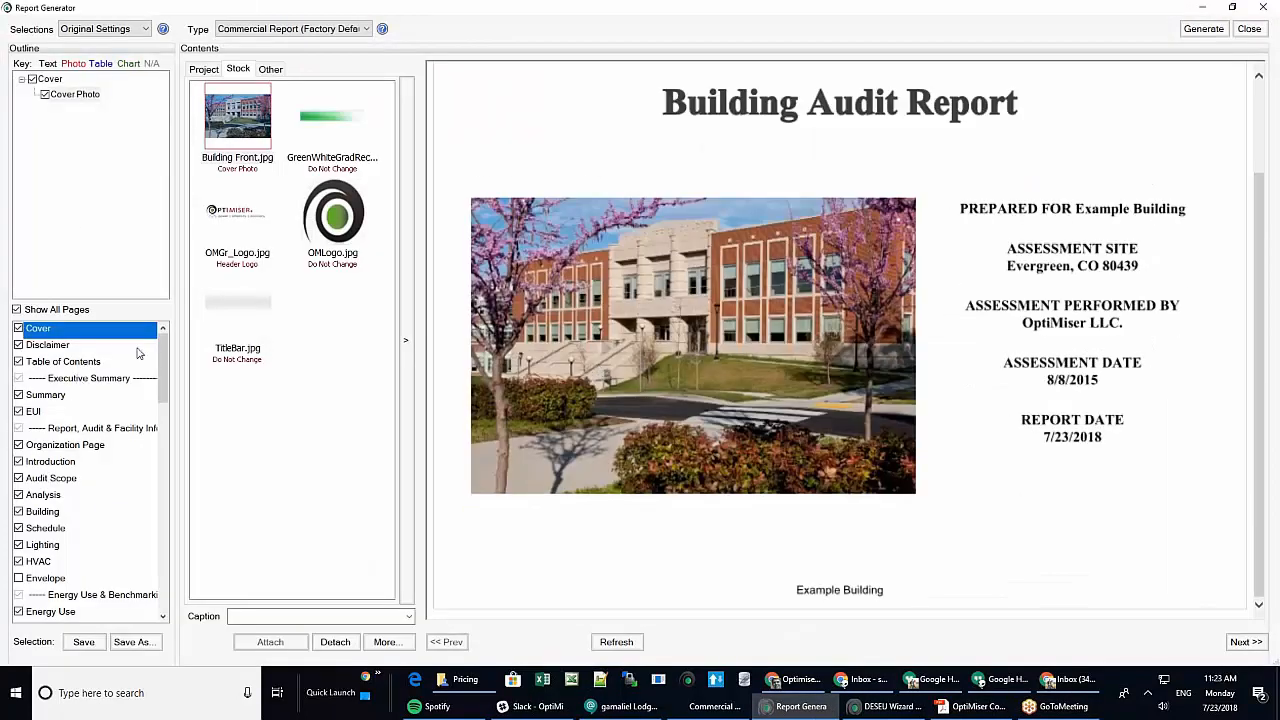
Open the Summary page's Executive Summary memo and examine its text and the savings placeholder tags.
left_click(47, 396)
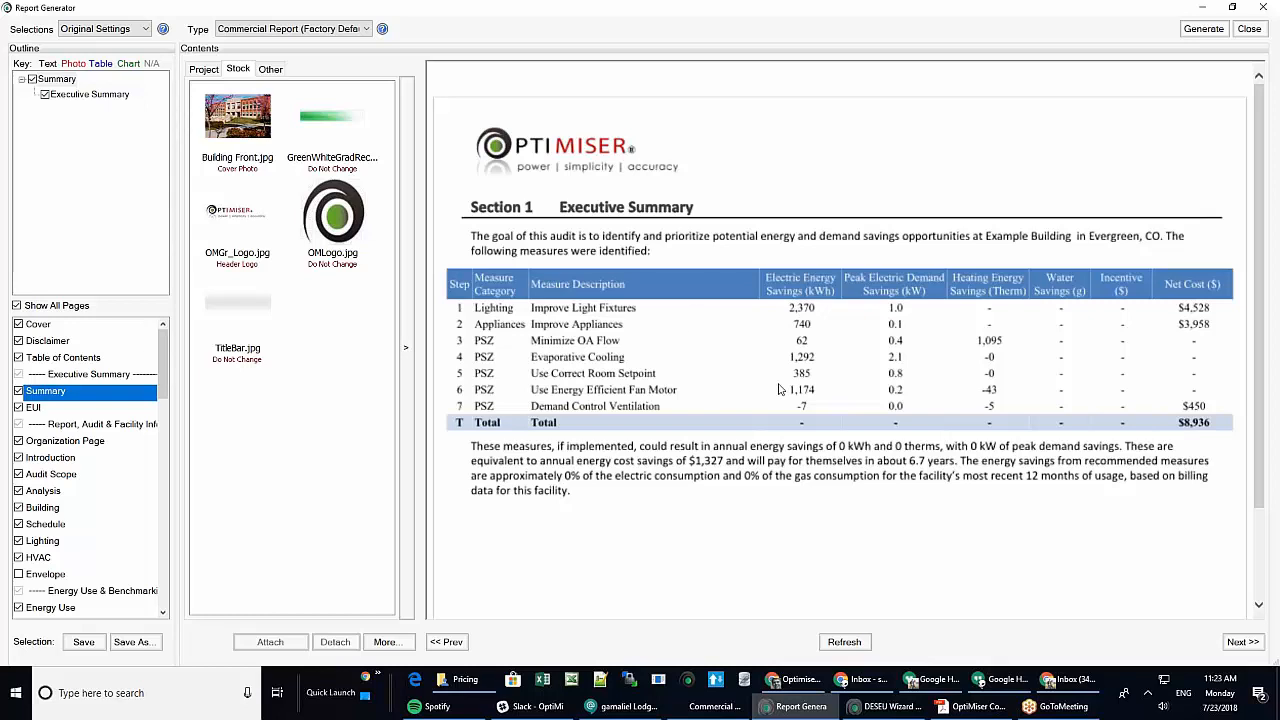
left_click(90, 95)
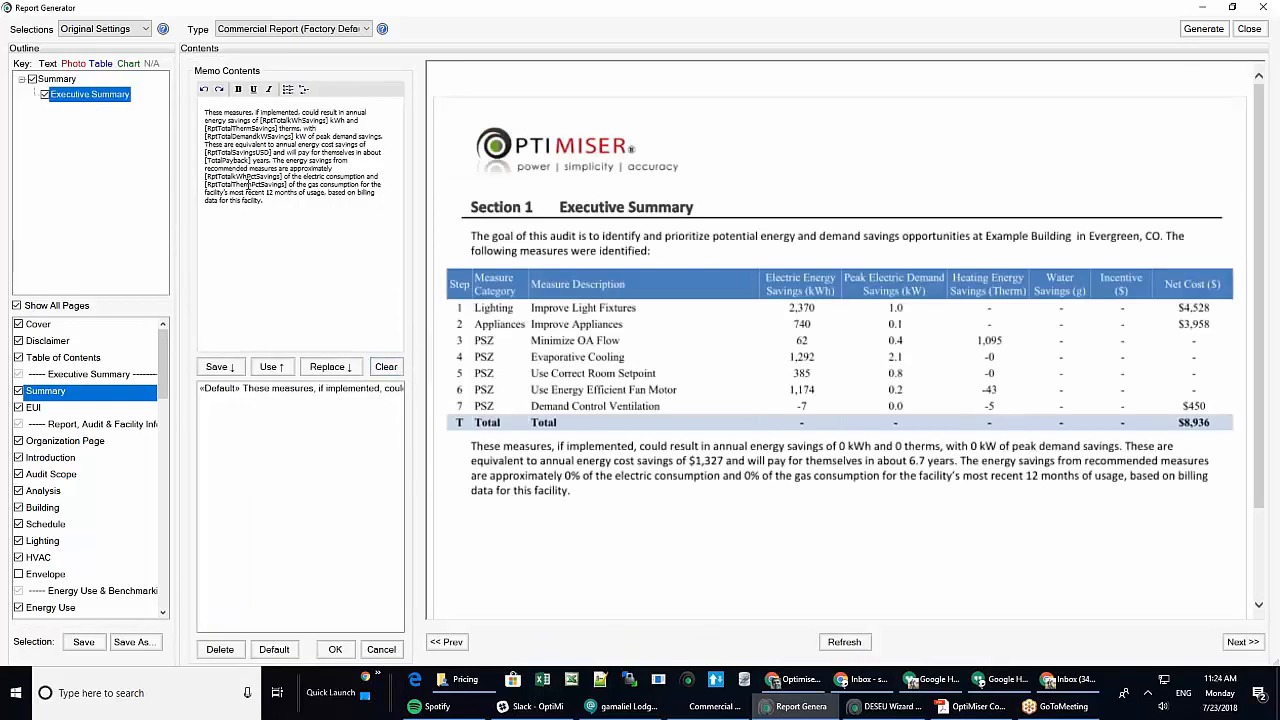
left_click(90, 98)
left_click(290, 197)
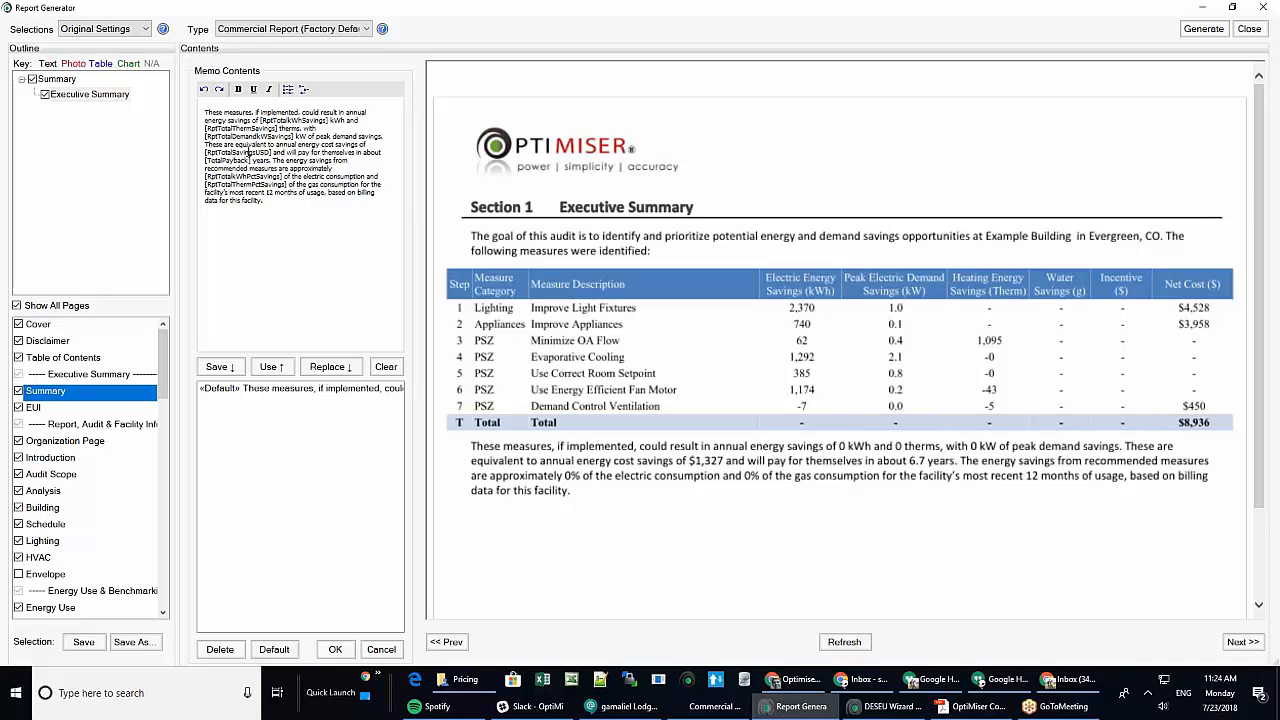
triple_click(265, 152)
left_click(270, 152)
double_click(260, 152)
left_click(238, 152)
Browse the list of available report pages through to the appendix and back to the start.
scroll(127, 455, "down", 7)
scroll(127, 455, "up", 3)
scroll(127, 455, "down", 5)
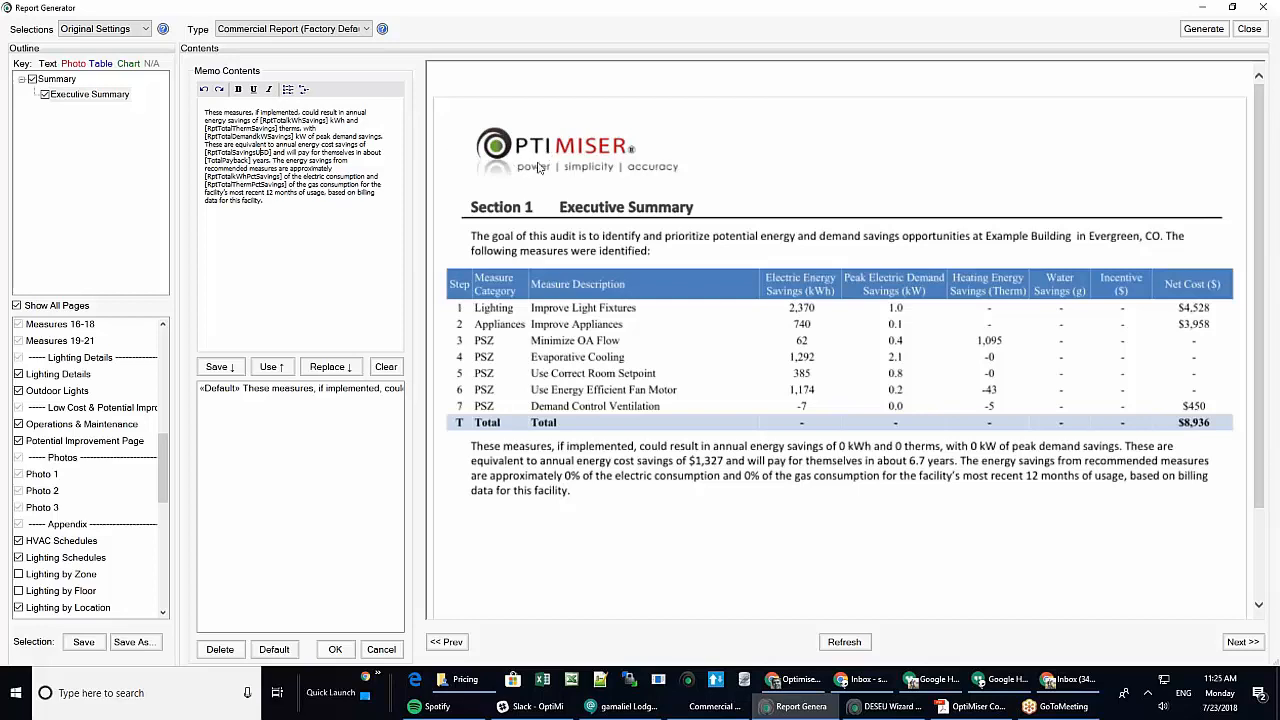
scroll(98, 436, "up", 7)
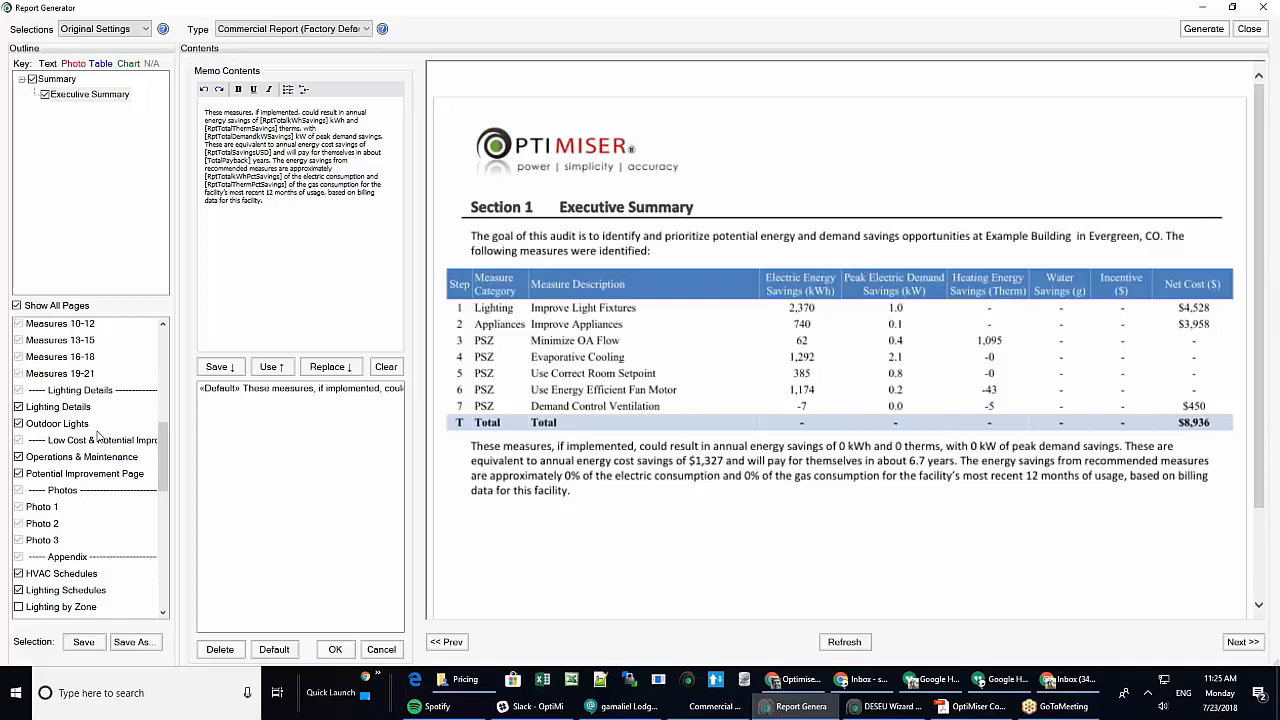
scroll(98, 436, "up", 3)
View the report's Cover page and the Measures 1-3 page, examining its recommended energy efficiency opportunities.
left_click(40, 328)
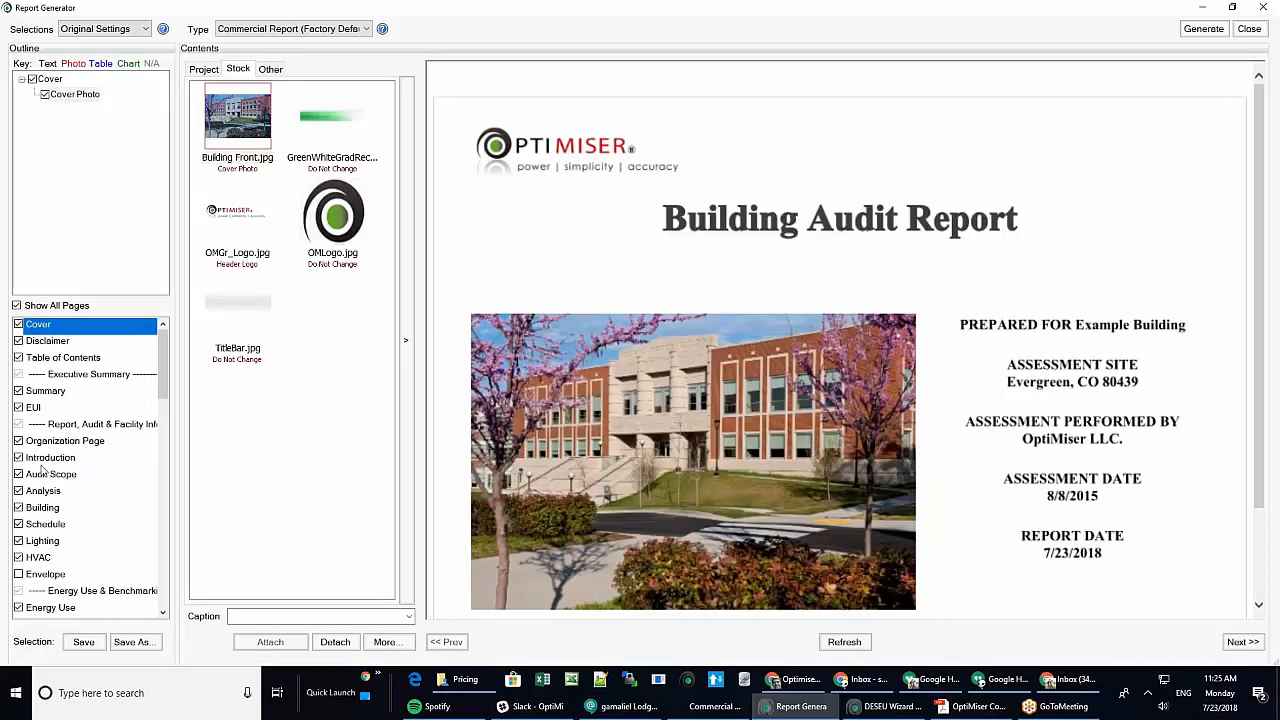
scroll(144, 413, "down", 6)
left_click(60, 392)
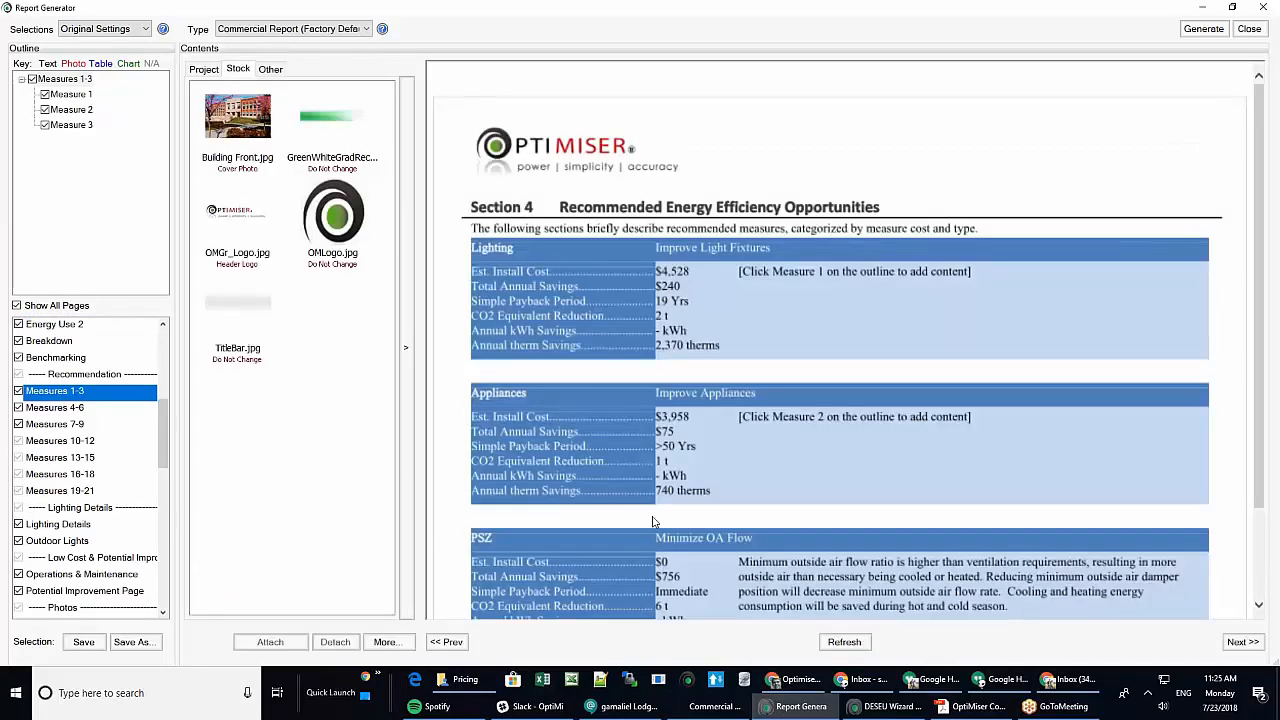
scroll(656, 523, "down", 1)
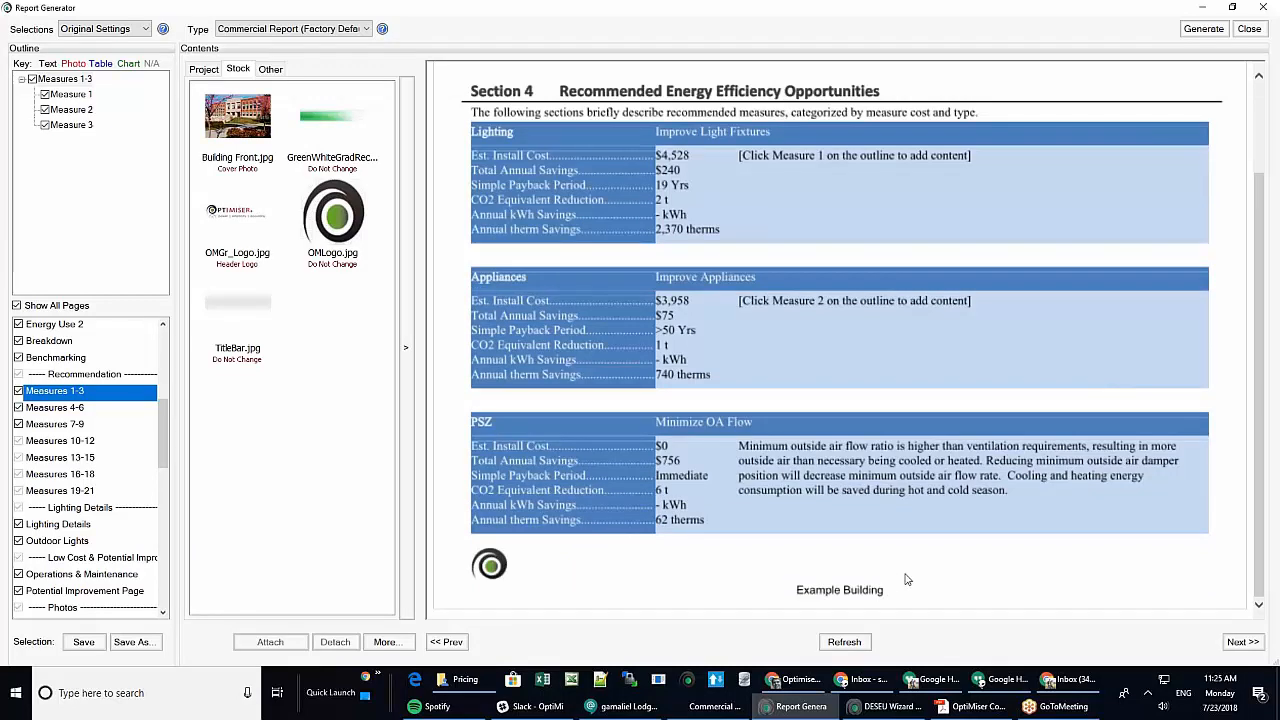
scroll(810, 536, "up", 1)
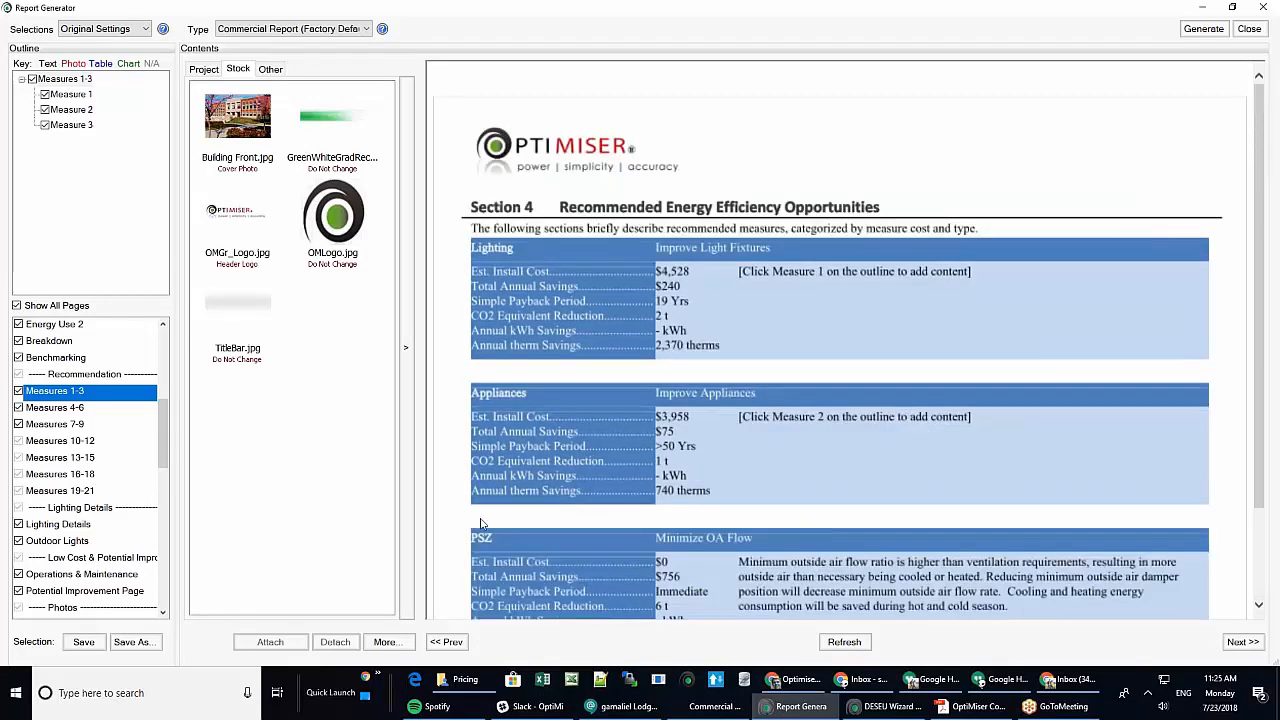
scroll(482, 522, "down", 1)
scroll(90, 405, "up", 1)
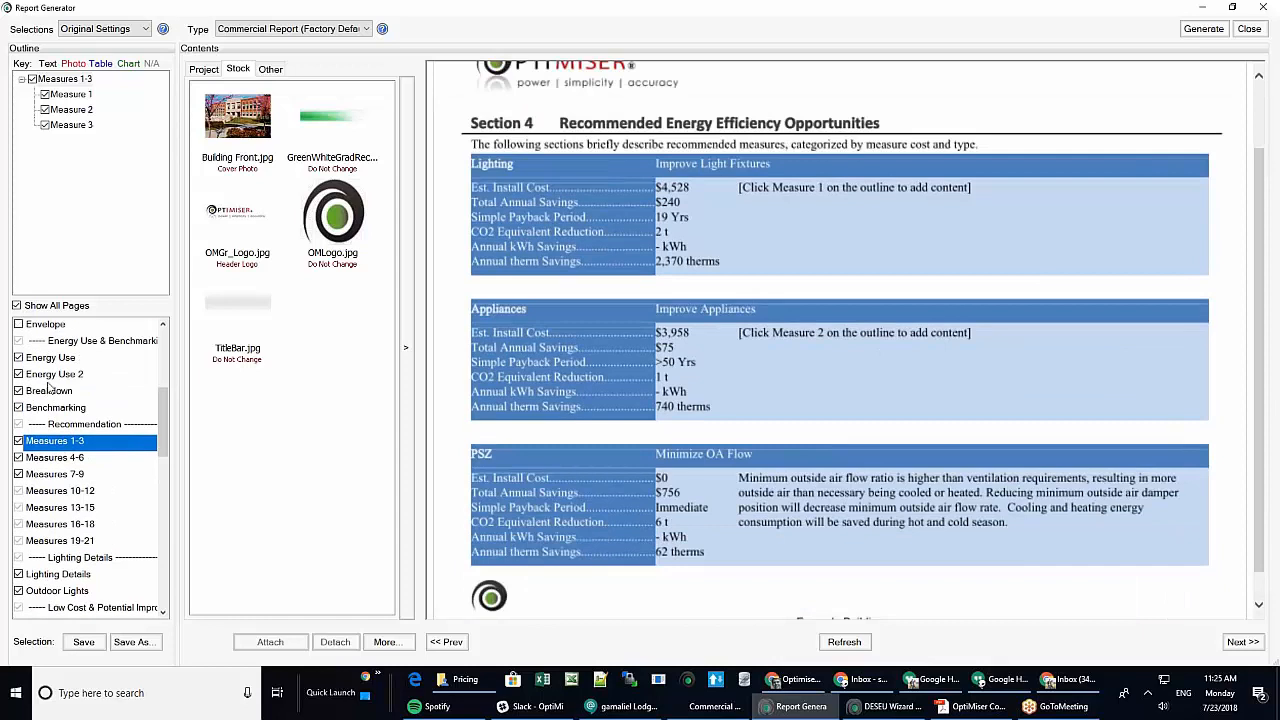
View the report's Energy Use page and the Measures 1-3 page, and browse the page list down to the appendix entries.
left_click(55, 362)
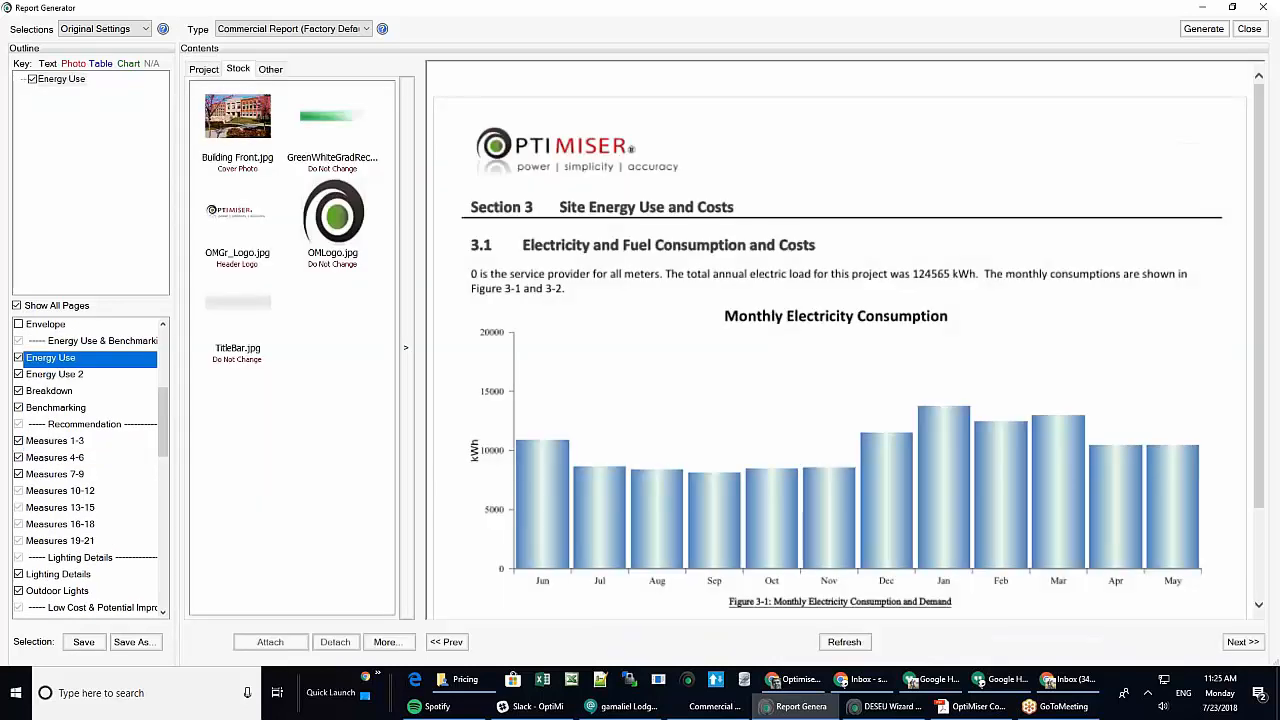
scroll(52, 370, "down", 1)
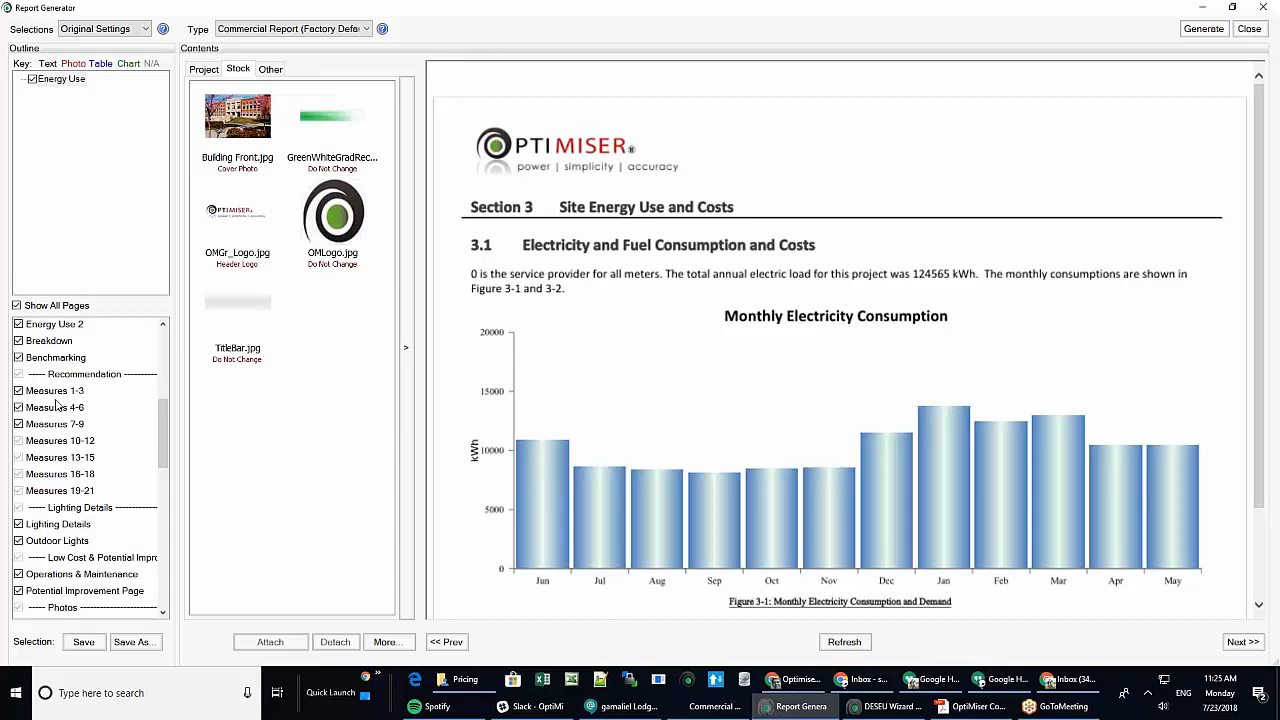
left_click(56, 392)
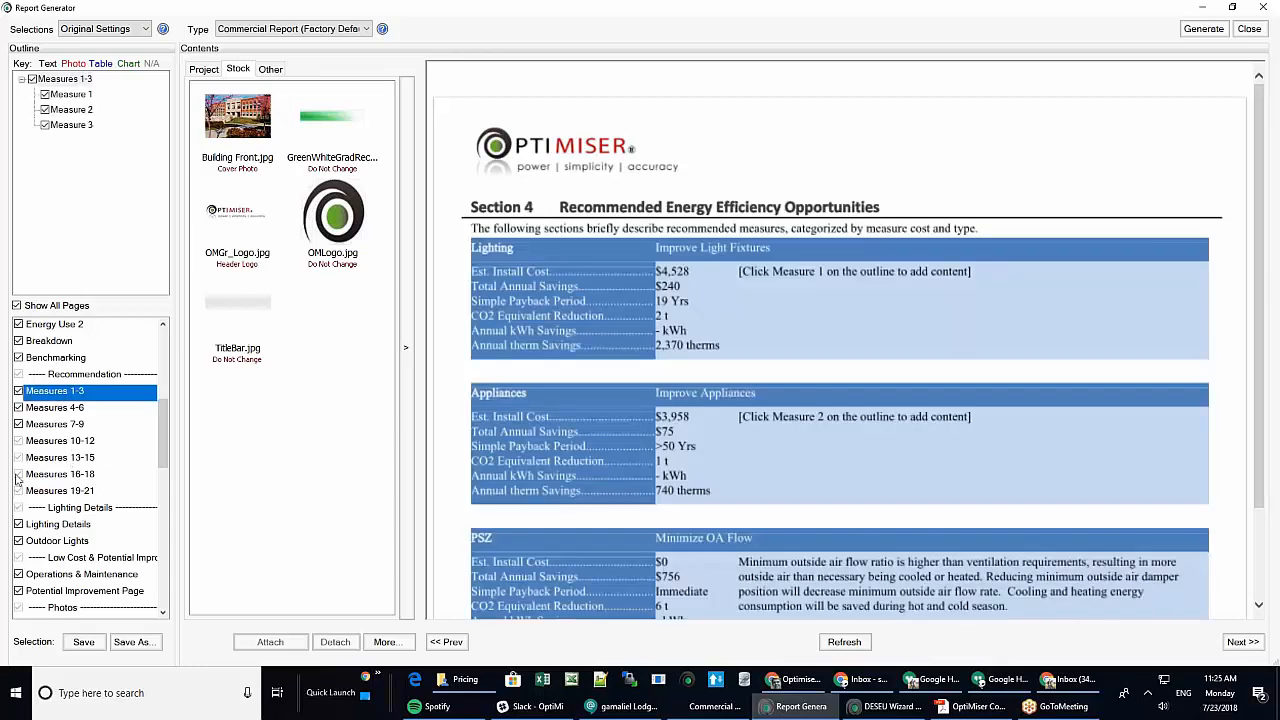
scroll(100, 485, "down", 3)
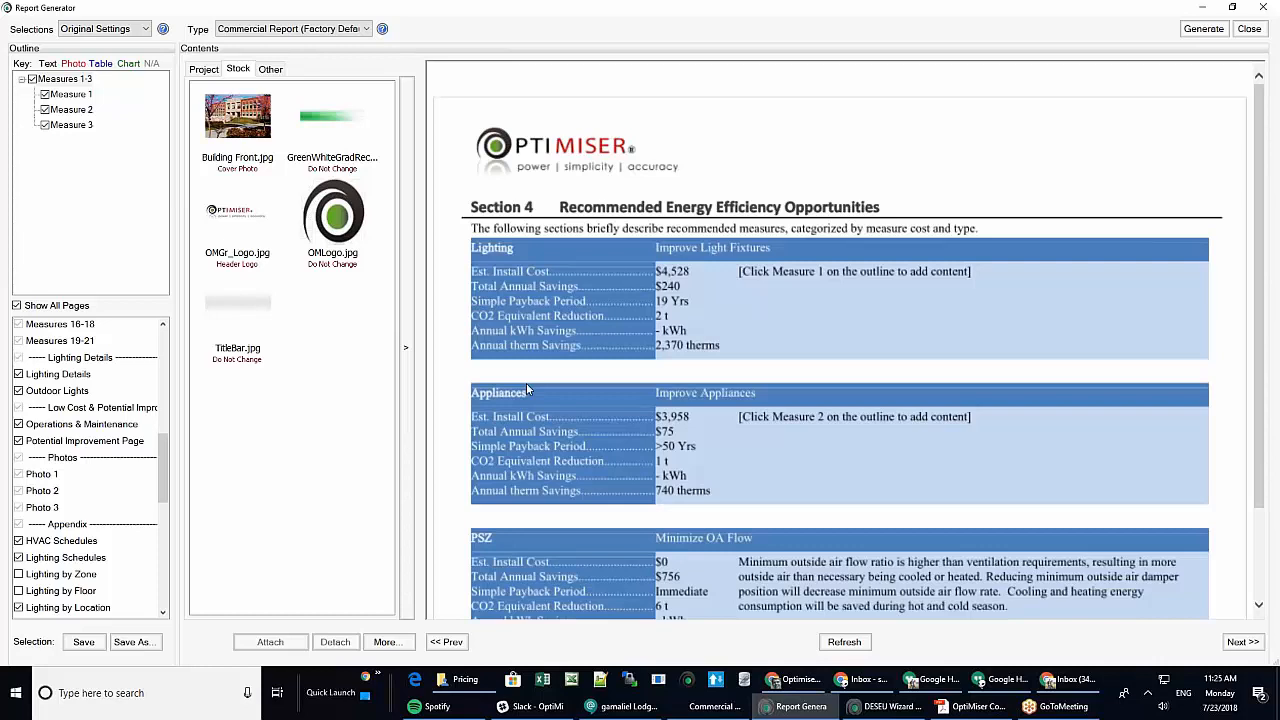
scroll(539, 403, "down", 1)
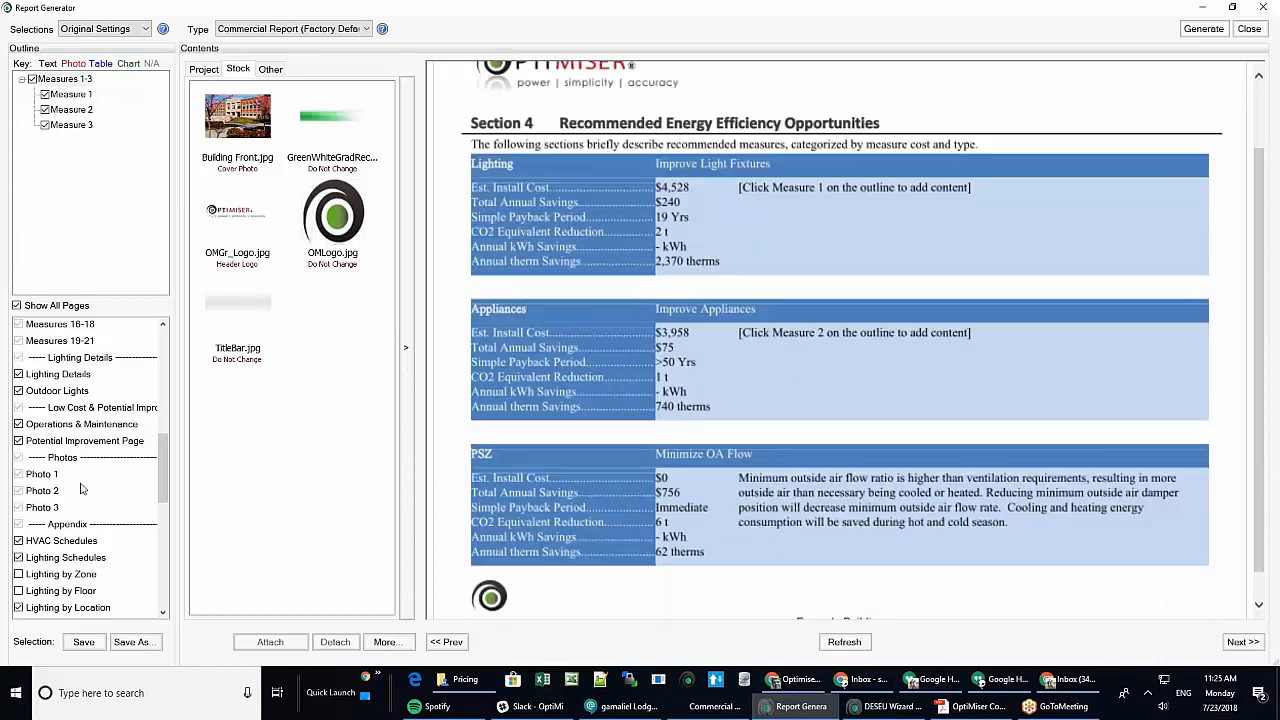
scroll(84, 440, "down", 3)
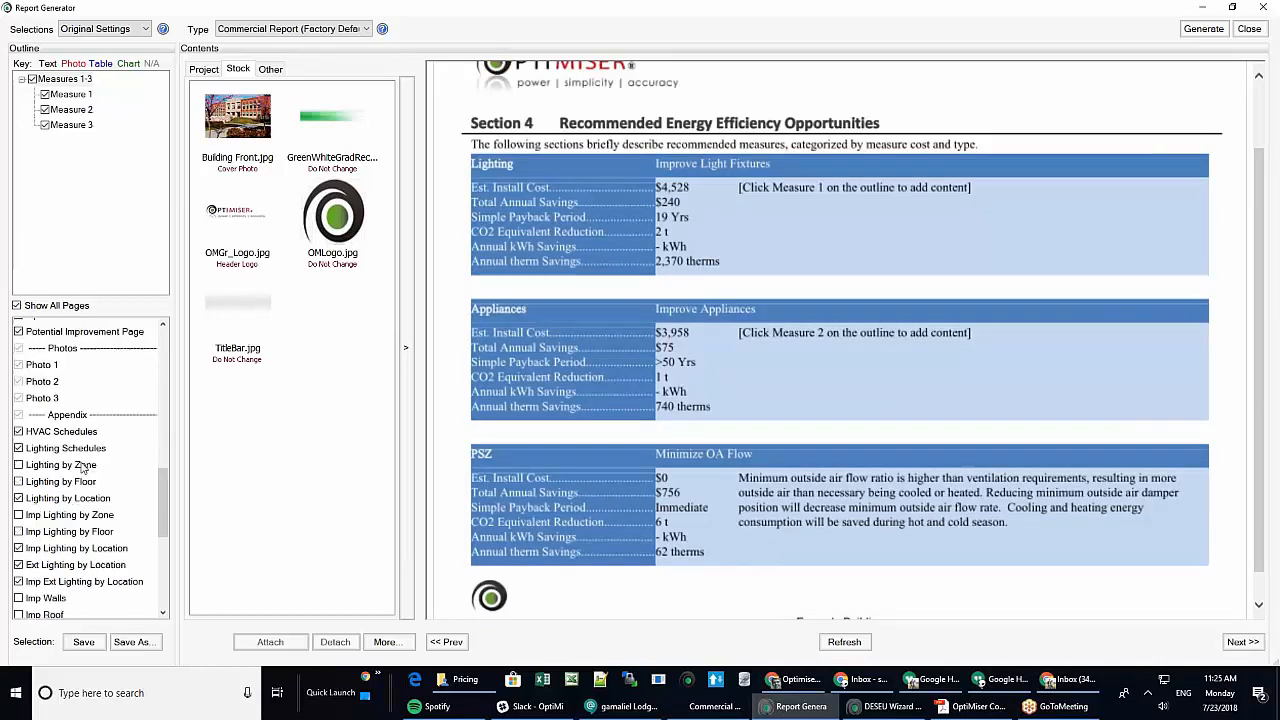
scroll(82, 440, "up", 3)
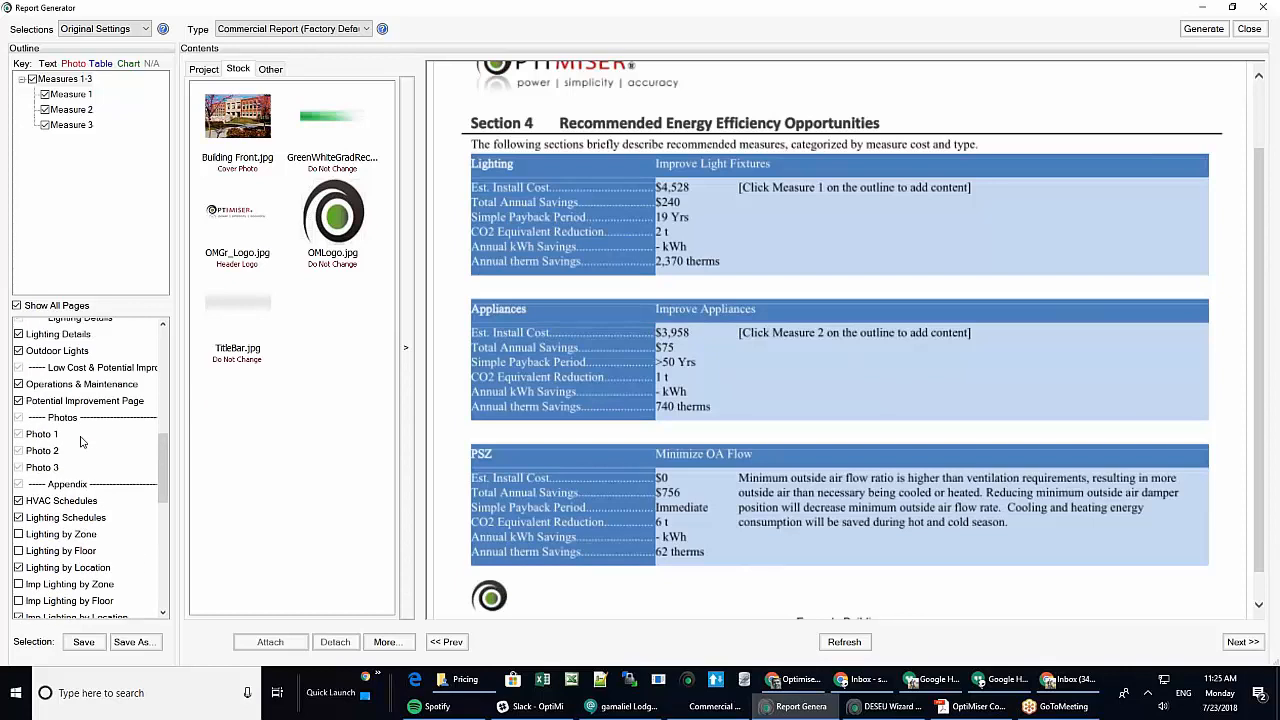
scroll(82, 440, "up", 2)
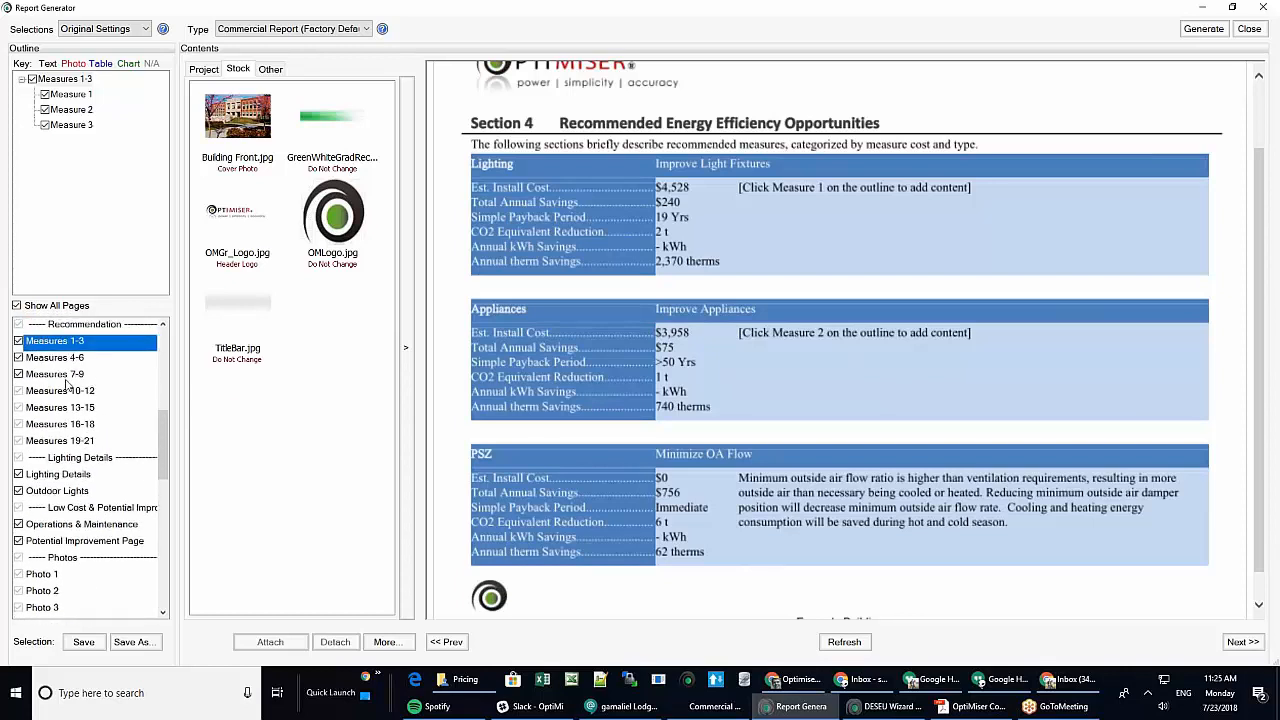
View the report's Lighting Details page and the appendix's HVAC Schedules page.
left_click(72, 474)
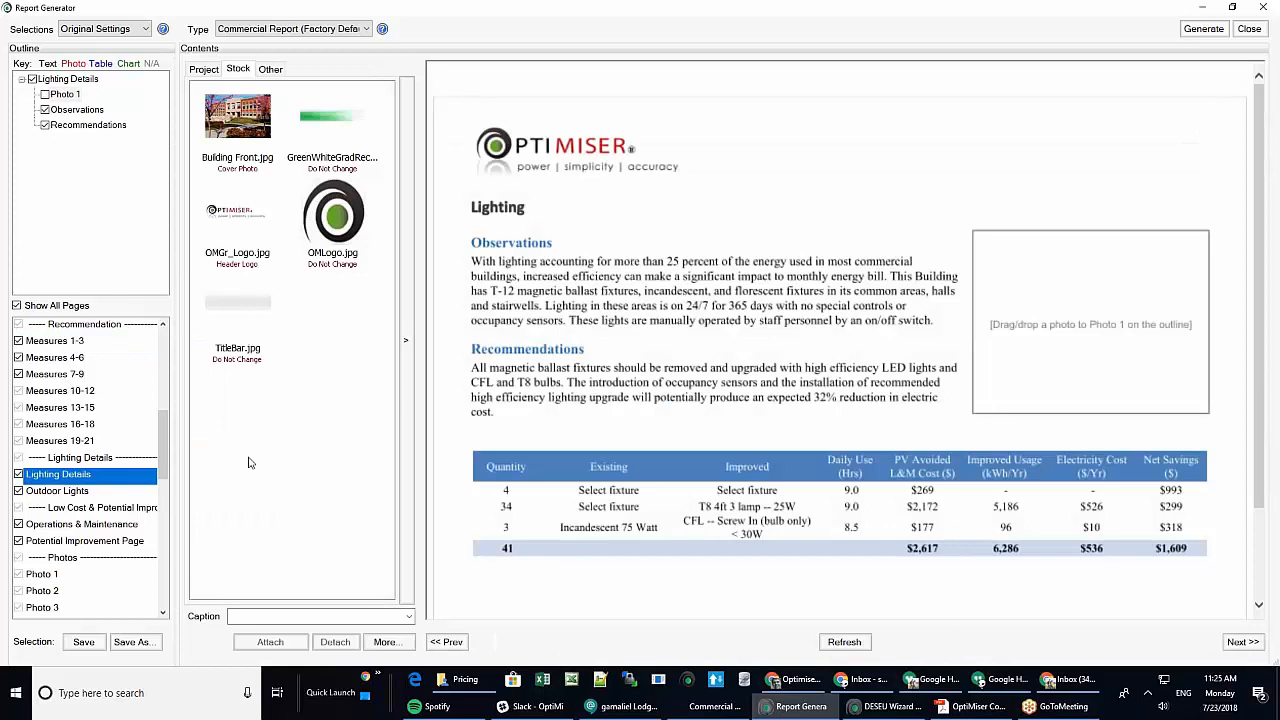
scroll(121, 535, "down", 3)
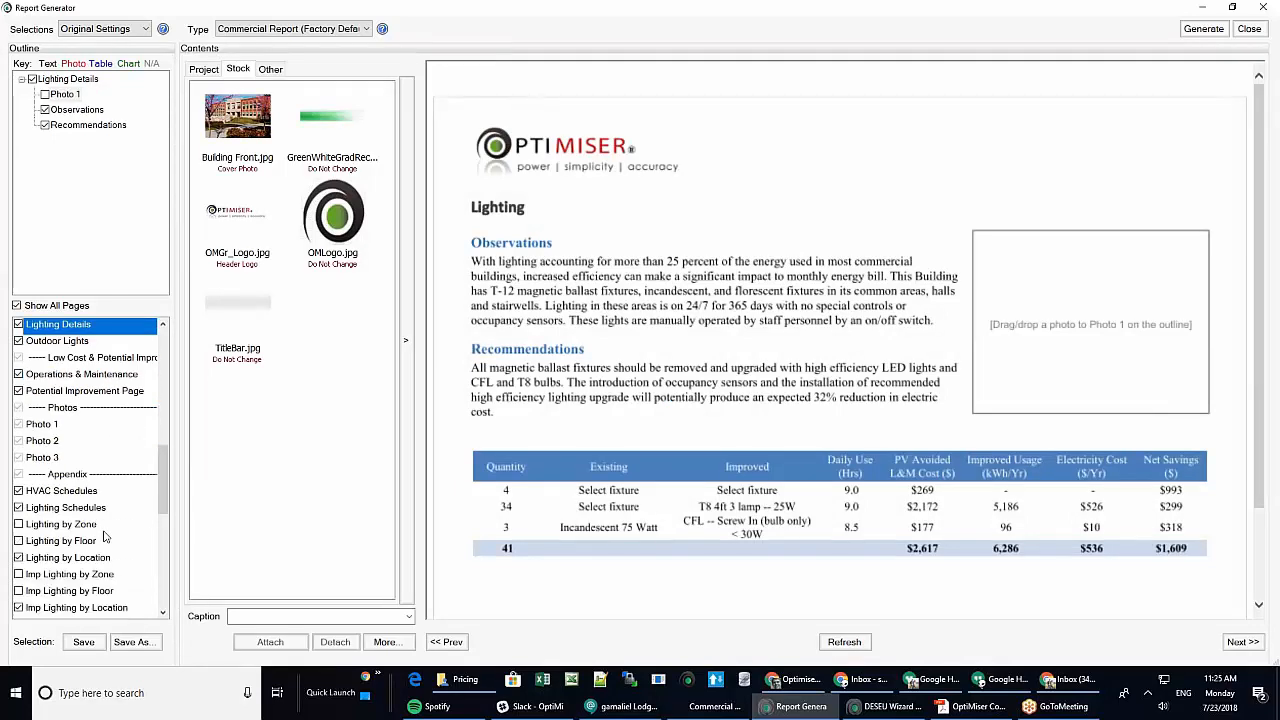
left_click(88, 494)
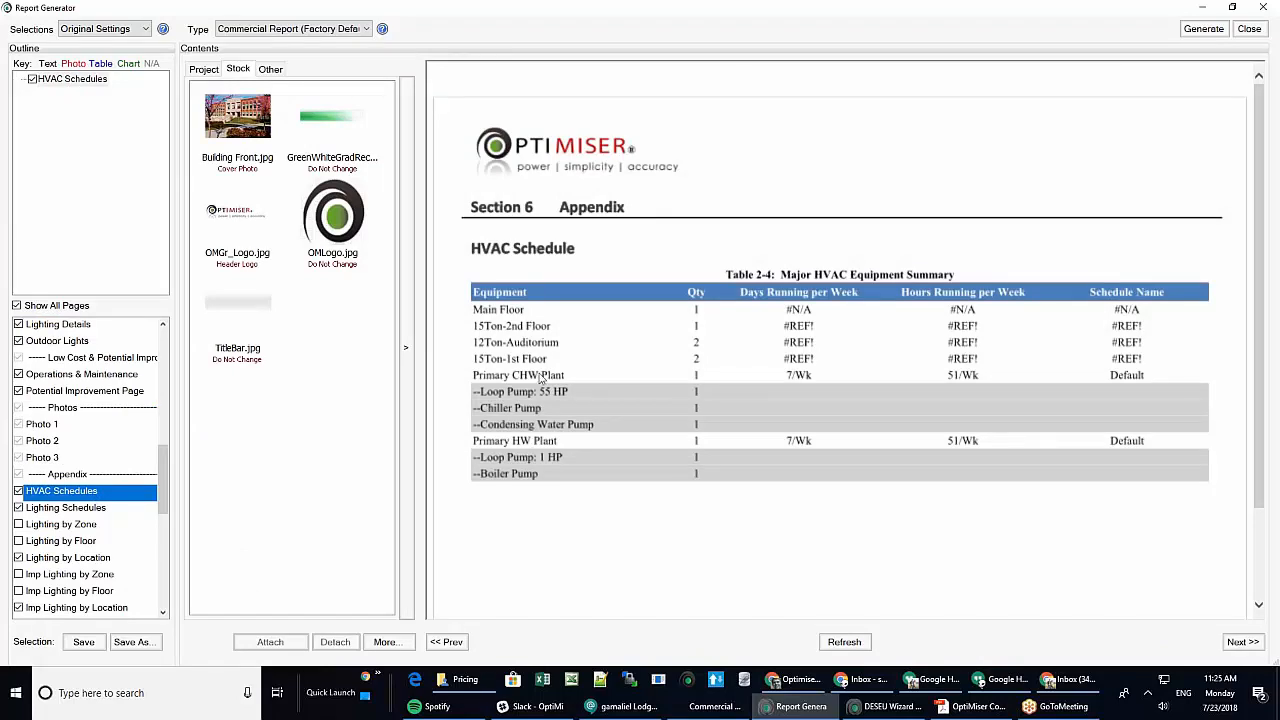
View the appendix's improved exterior, exterior and existing Lighting by Location pages, and close the Report Generator.
scroll(32, 500, "down", 6)
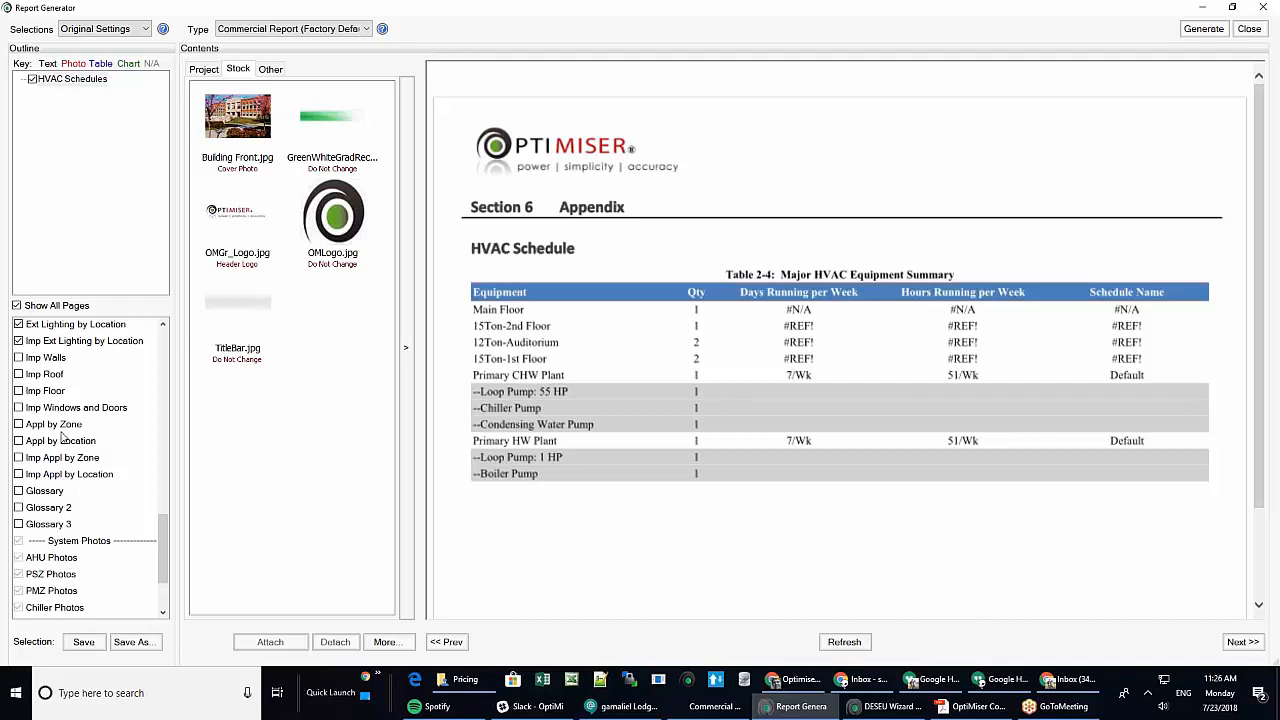
scroll(62, 437, "down", 2)
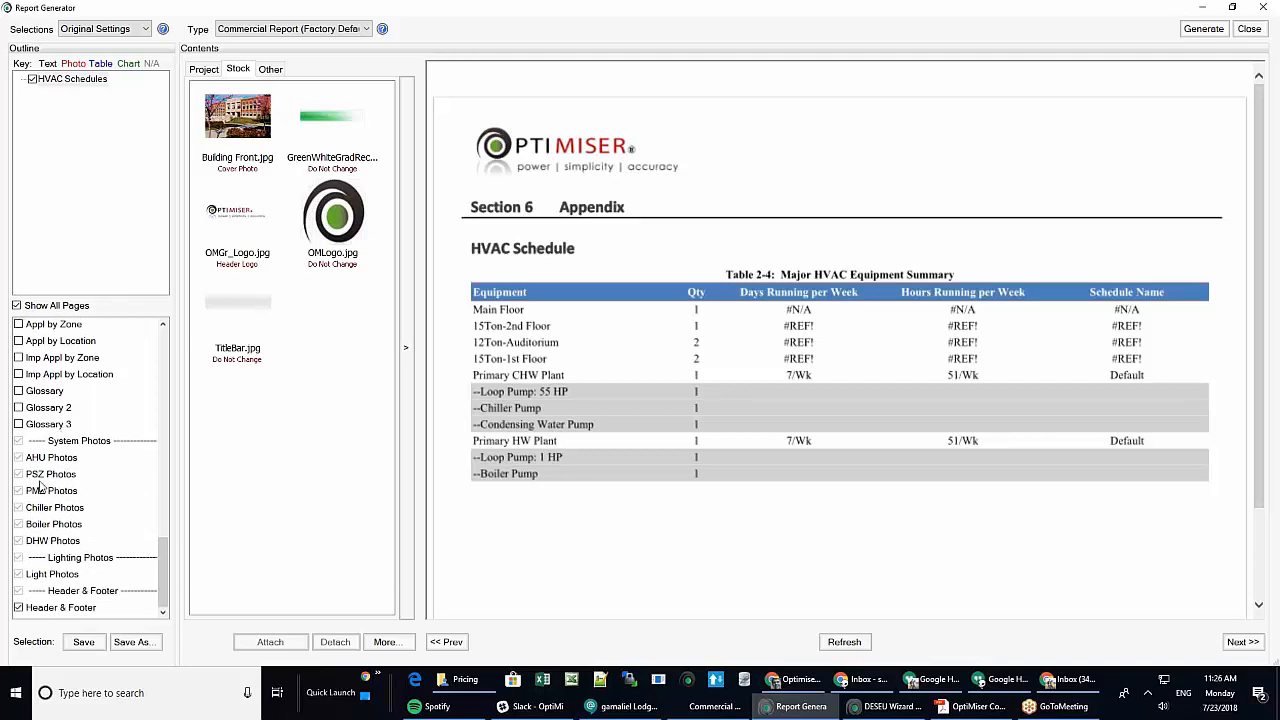
scroll(62, 496, "up", 1)
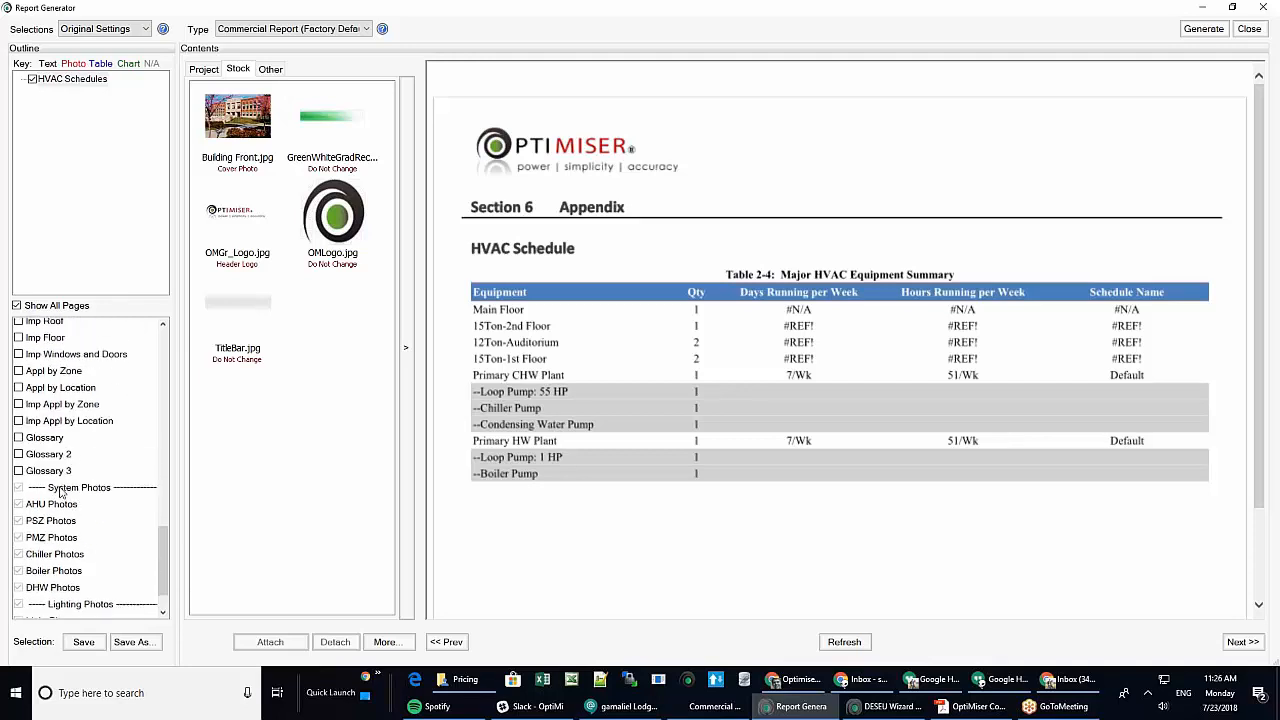
scroll(60, 491, "down", 1)
scroll(60, 491, "up", 6)
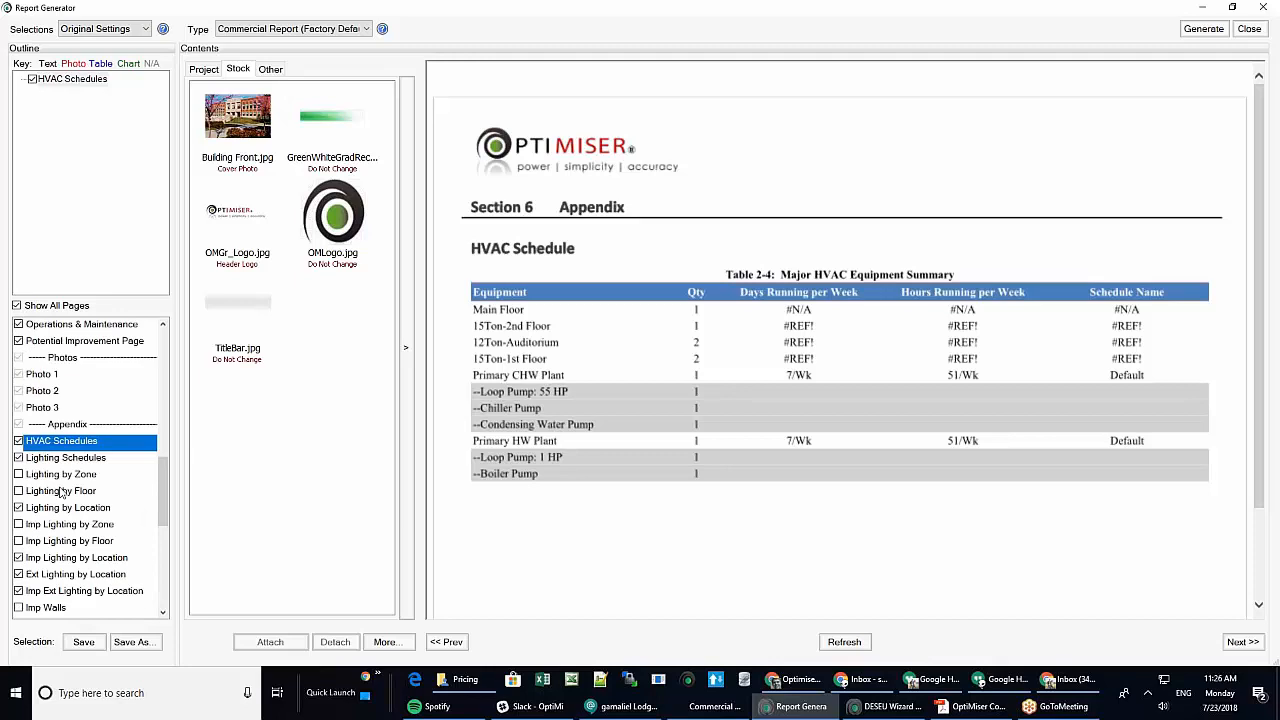
left_click(74, 591)
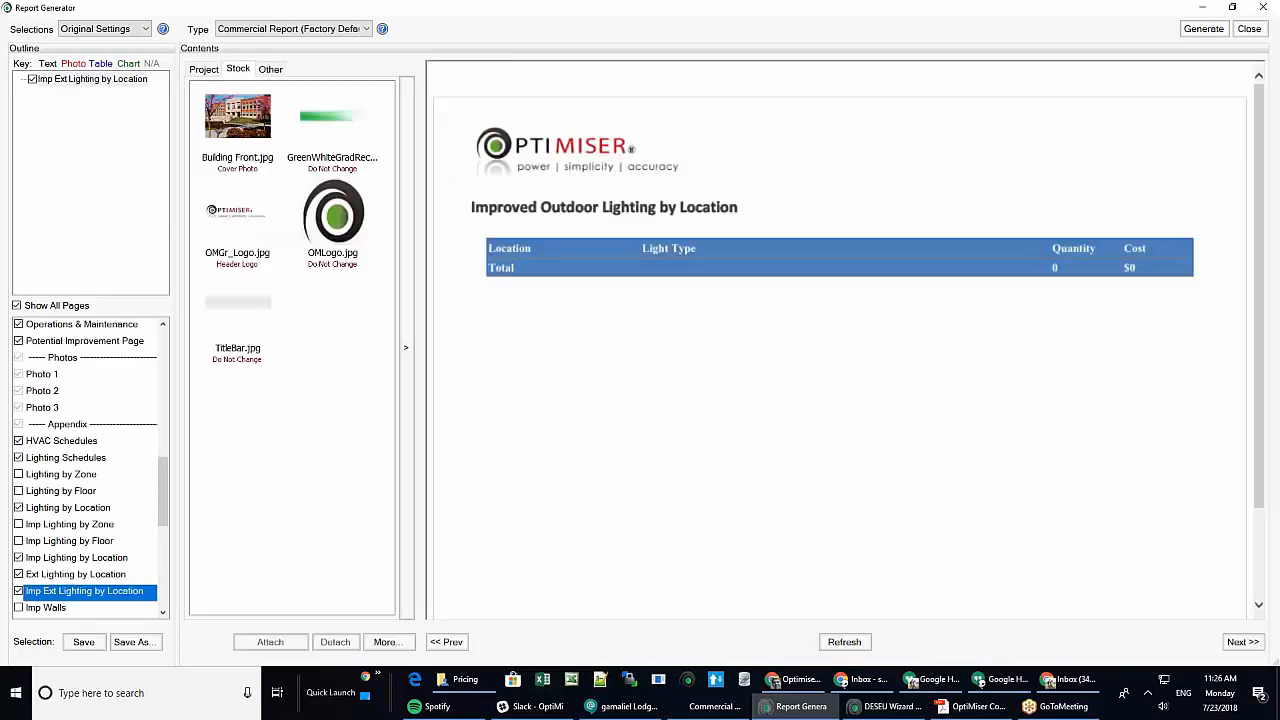
left_click(50, 574)
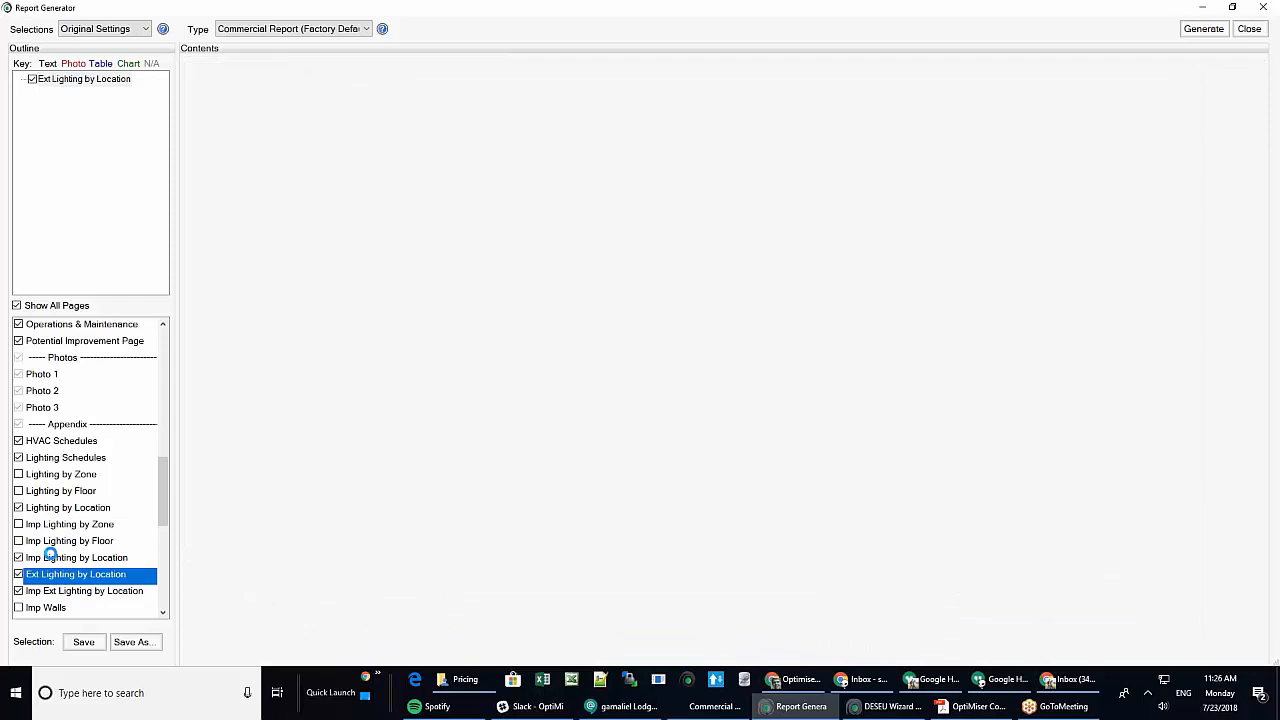
left_click(70, 508)
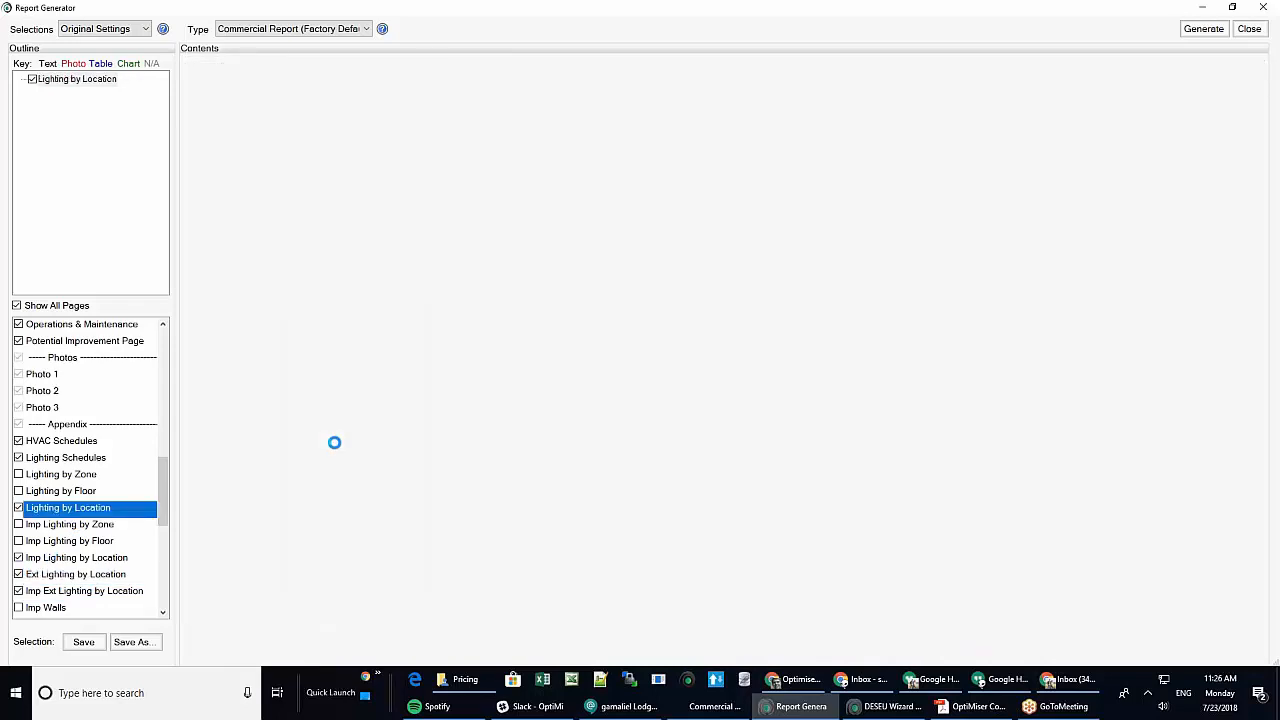
scroll(70, 508, "up", 8)
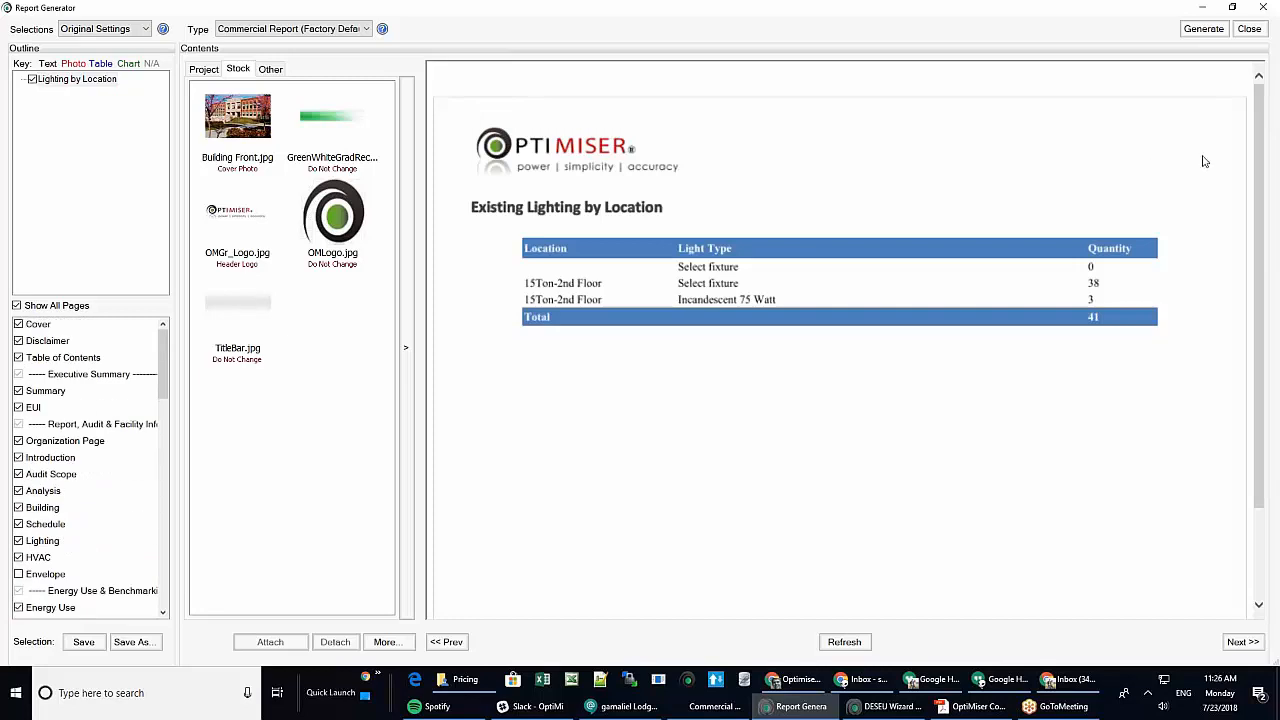
left_click(1249, 29)
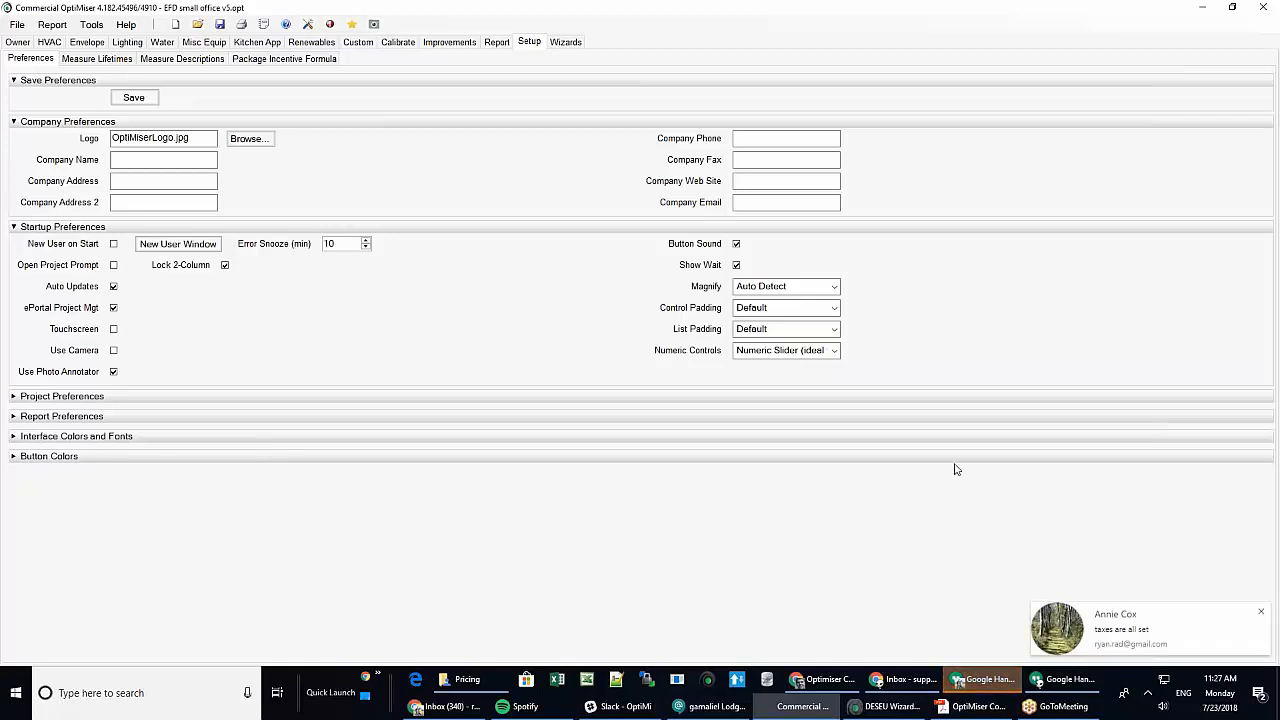
Dismiss the chat notification and view the Receive and Send project lists in Manage Projects.
left_click(1261, 611)
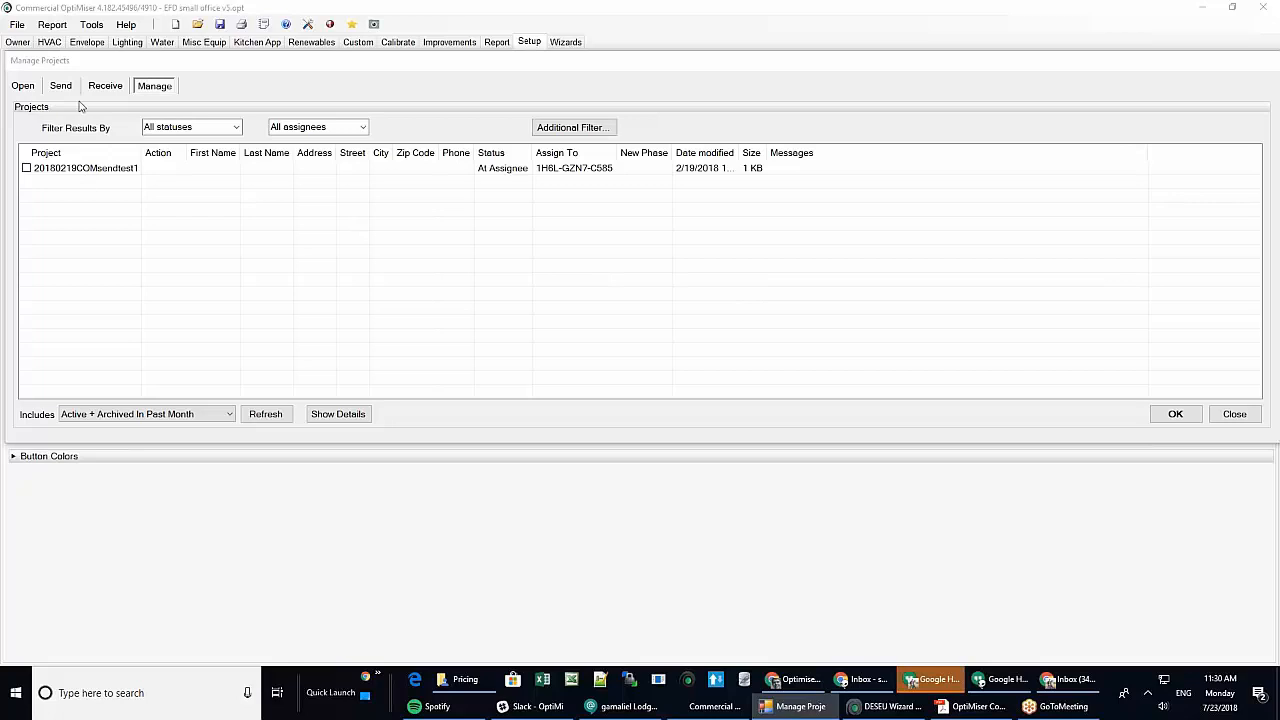
left_click(118, 86)
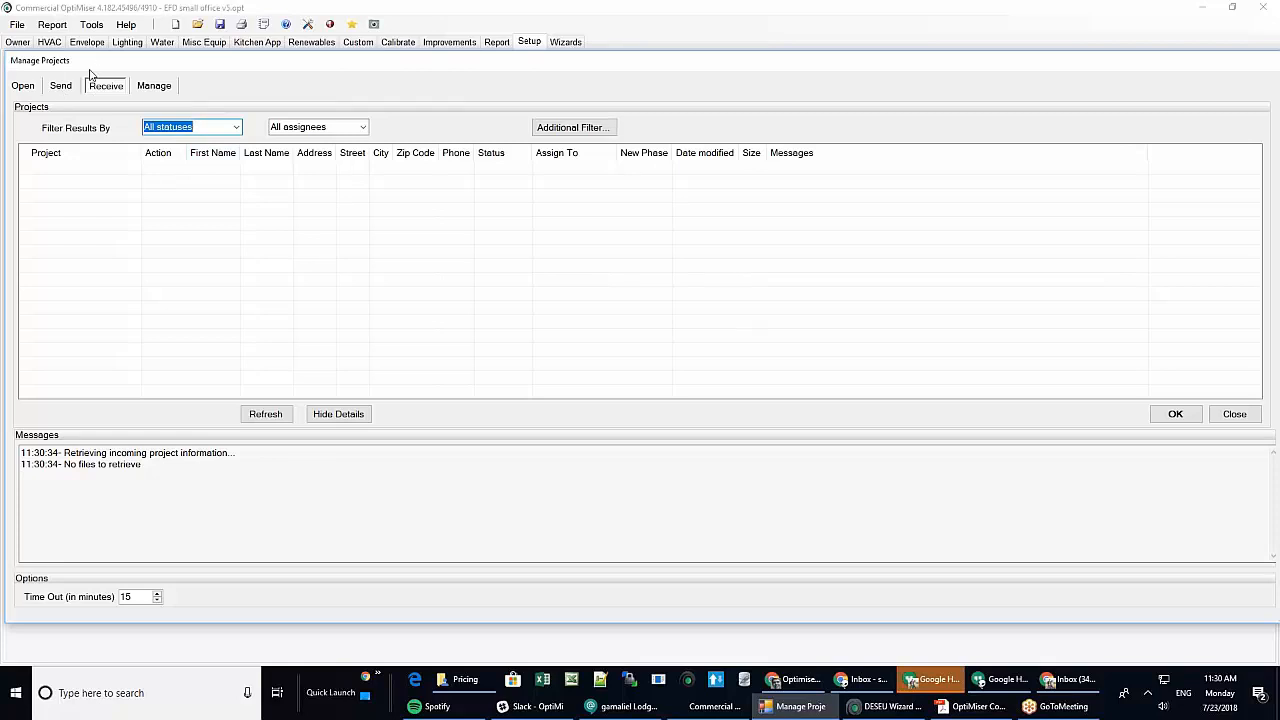
left_click(61, 86)
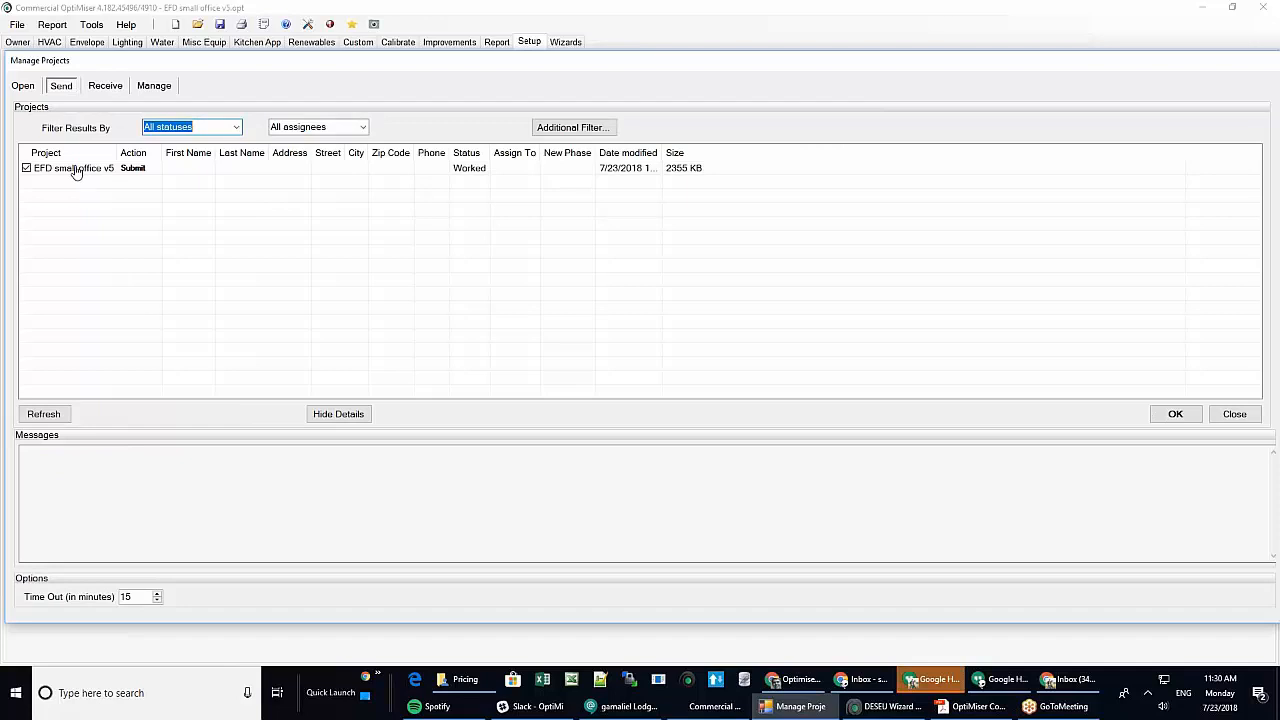
Try the Forward and Submit actions in the EFD small office v5 project's information, and cancel without sending the project.
left_click(86, 168)
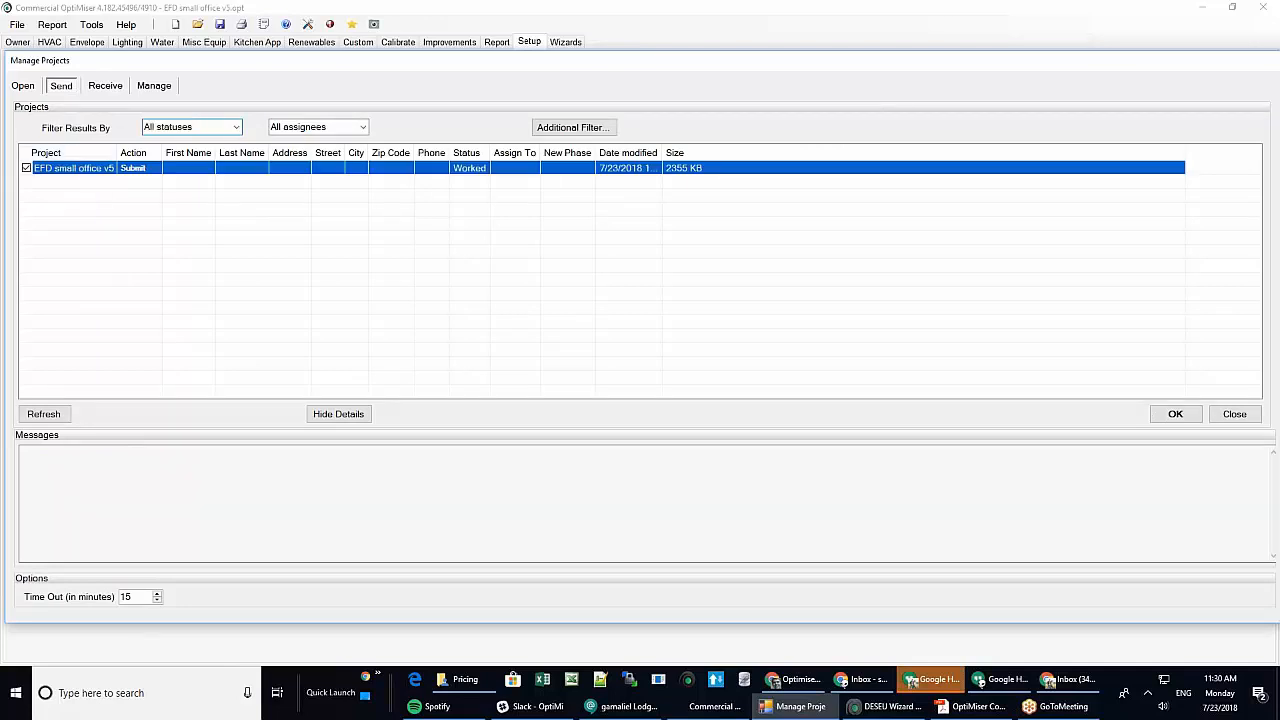
double_click(86, 168)
left_click(279, 401)
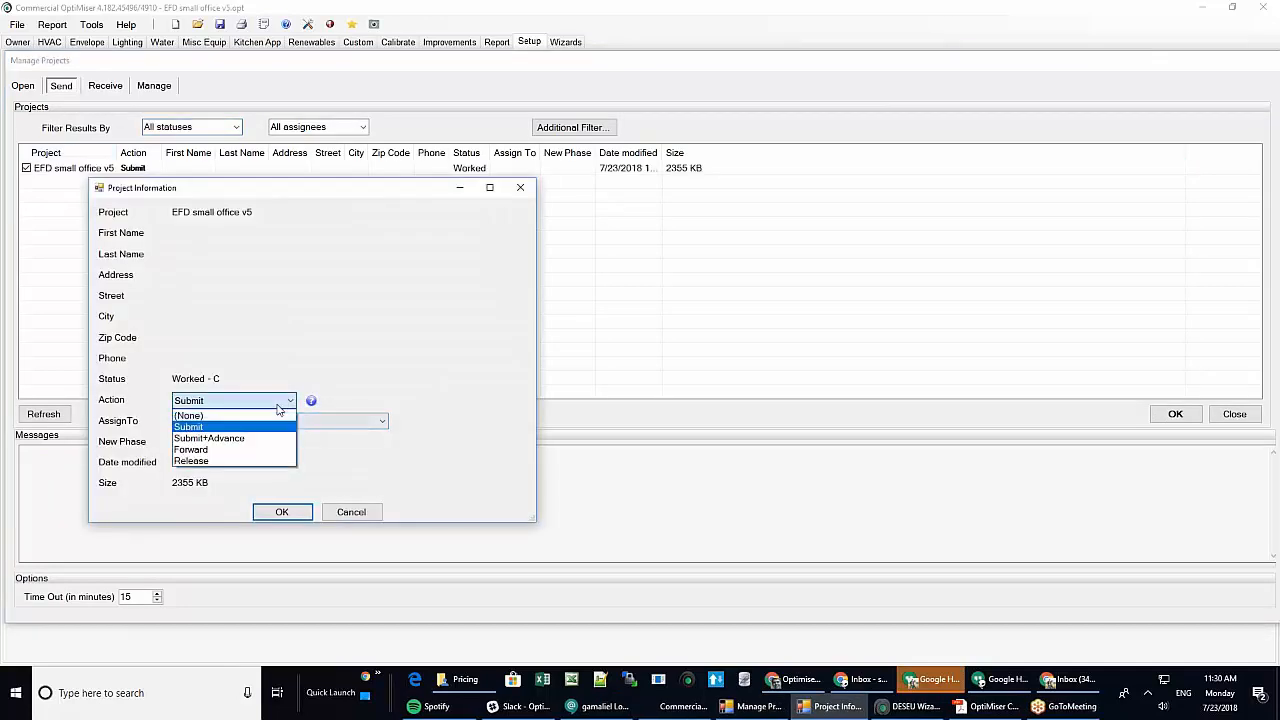
left_click(200, 449)
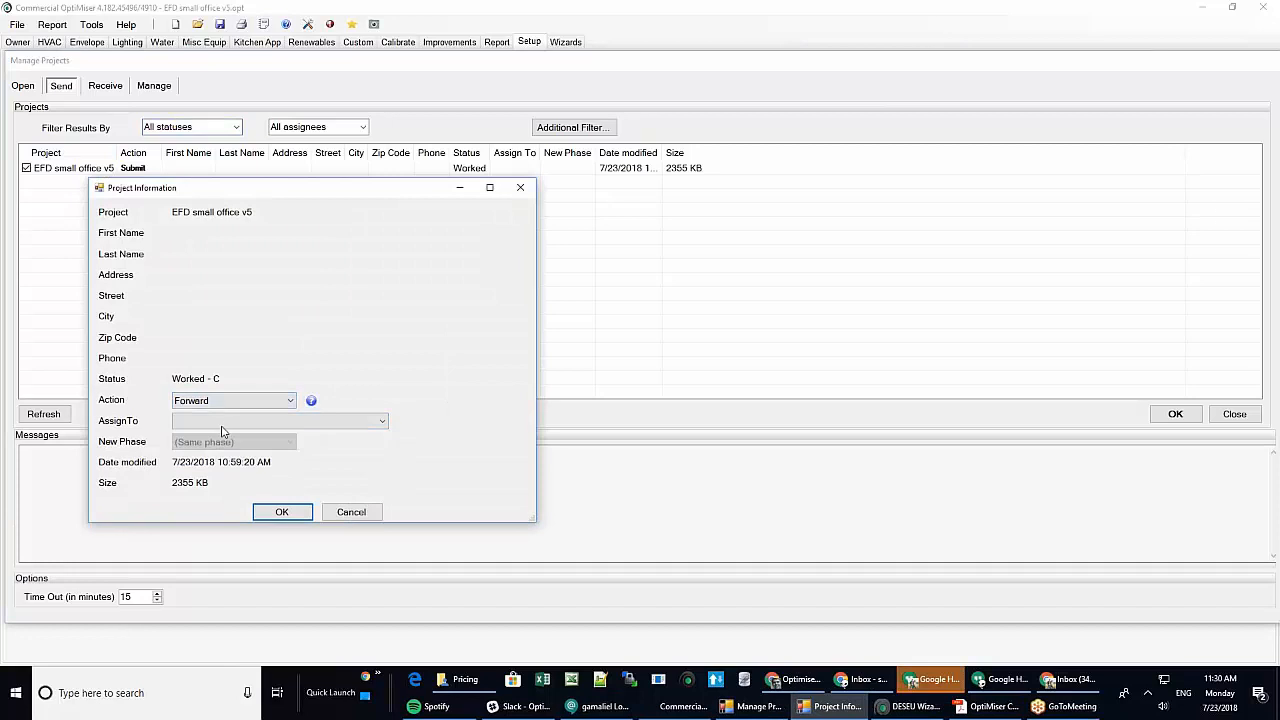
left_click(226, 422)
left_click(251, 403)
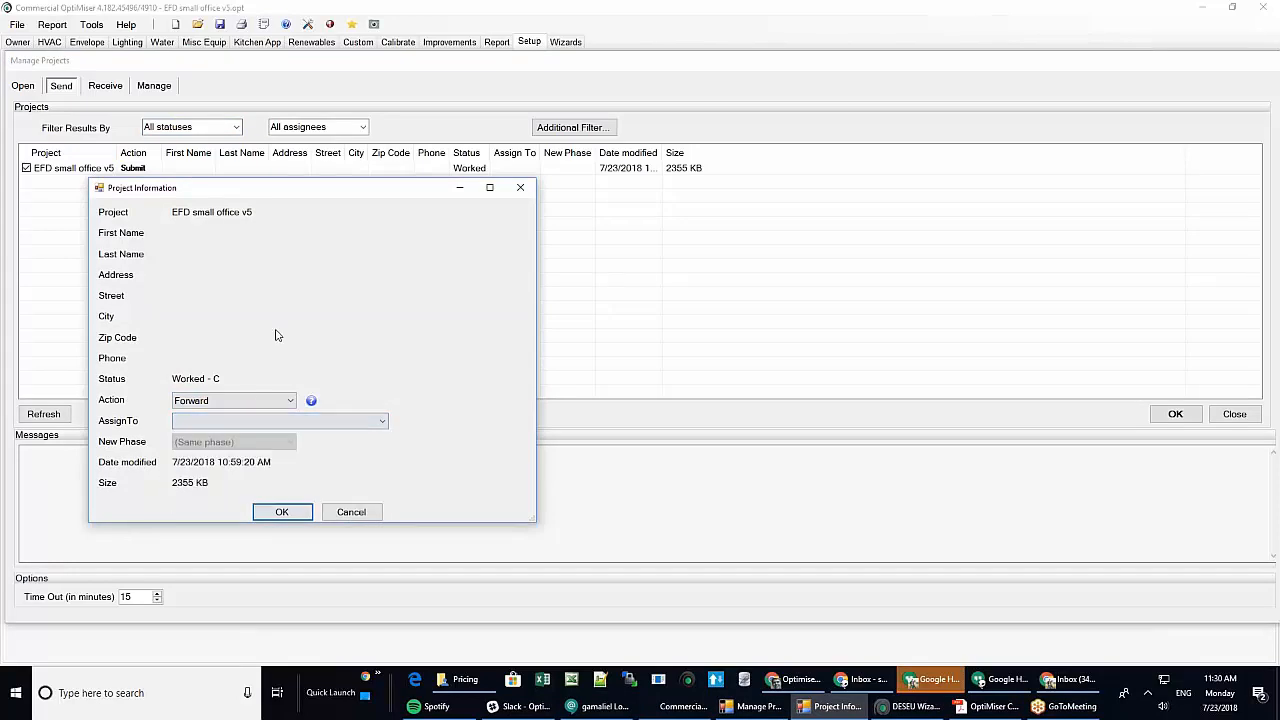
left_click(228, 401)
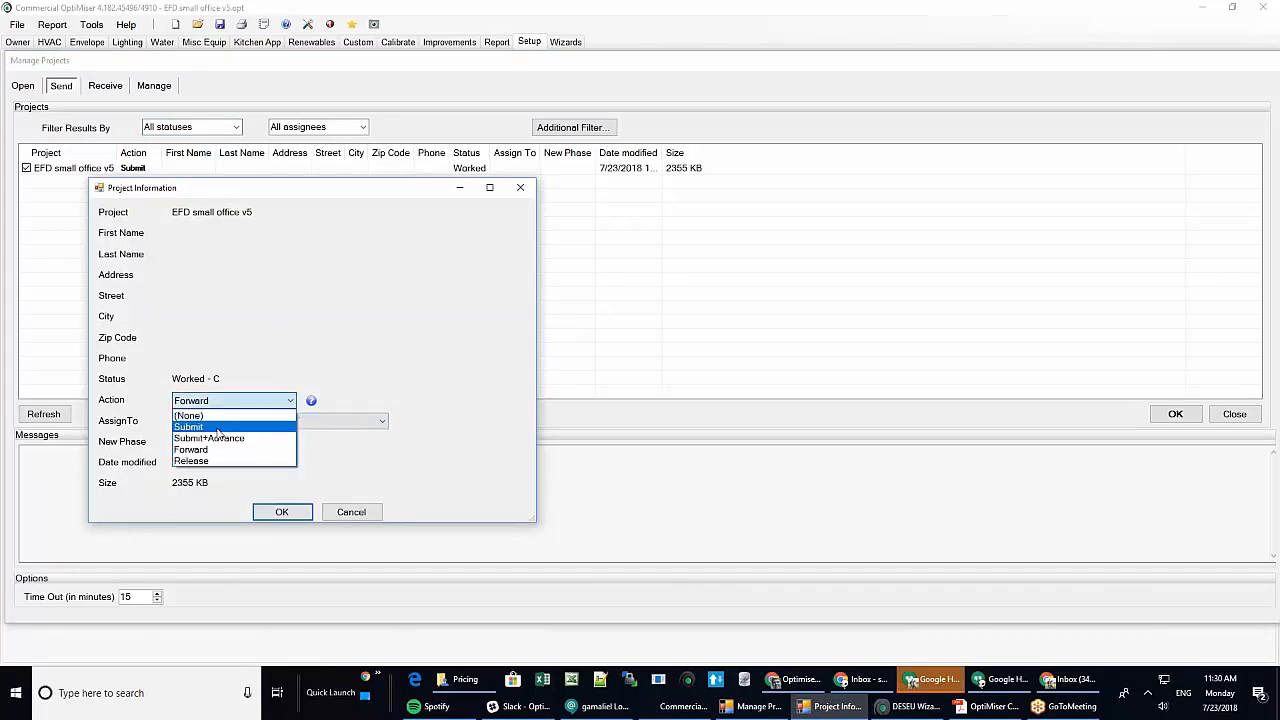
left_click(217, 431)
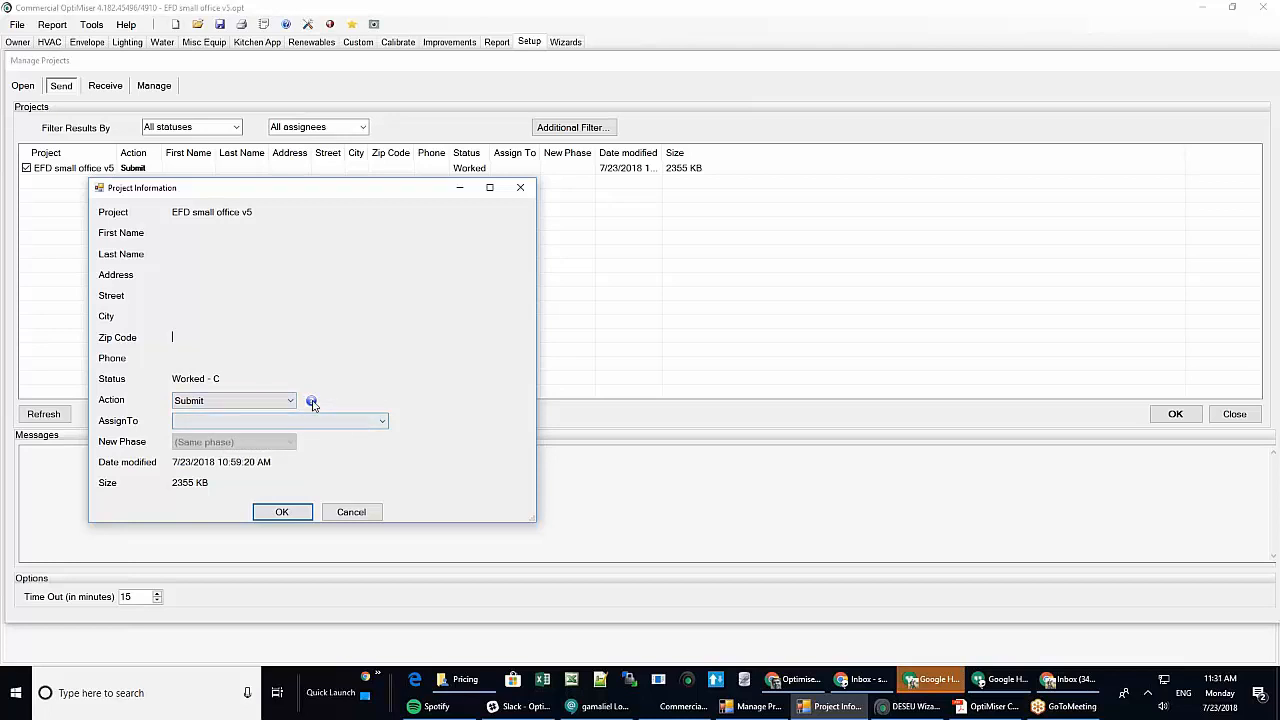
left_click(340, 515)
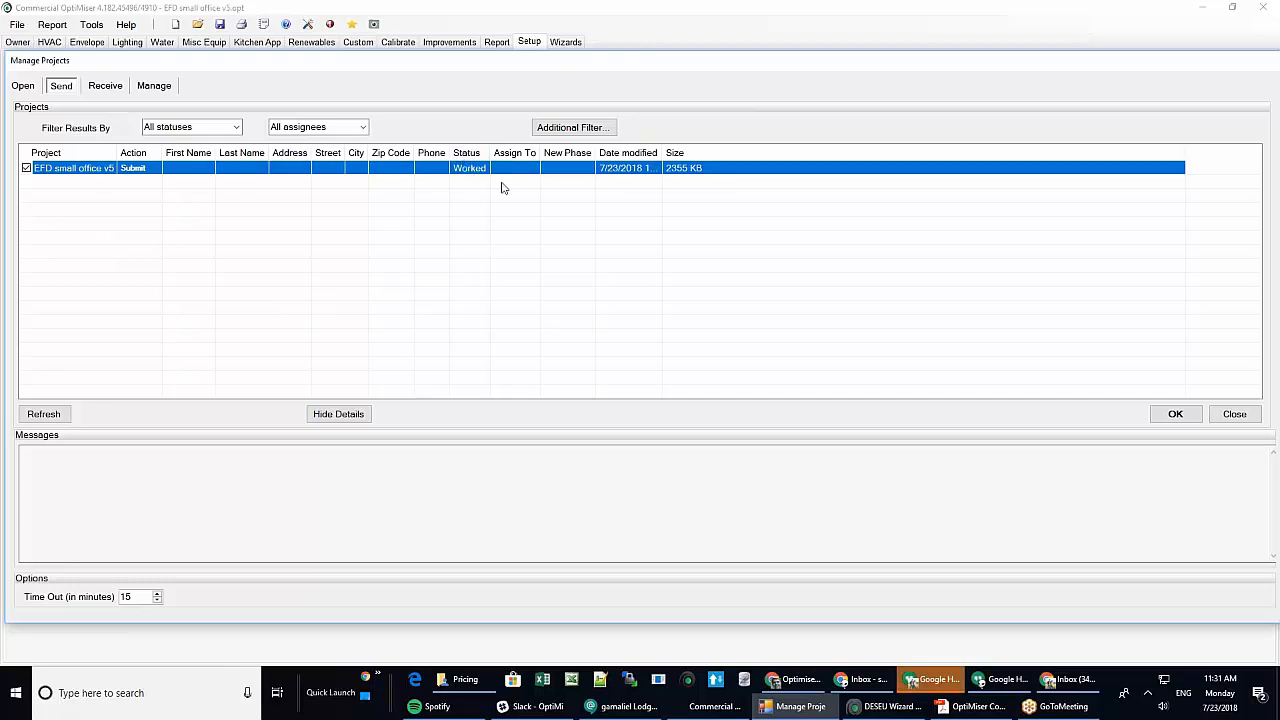
View the project information of 20180219COMsendtest1 among the managed projects, and close Manage Projects.
left_click(158, 85)
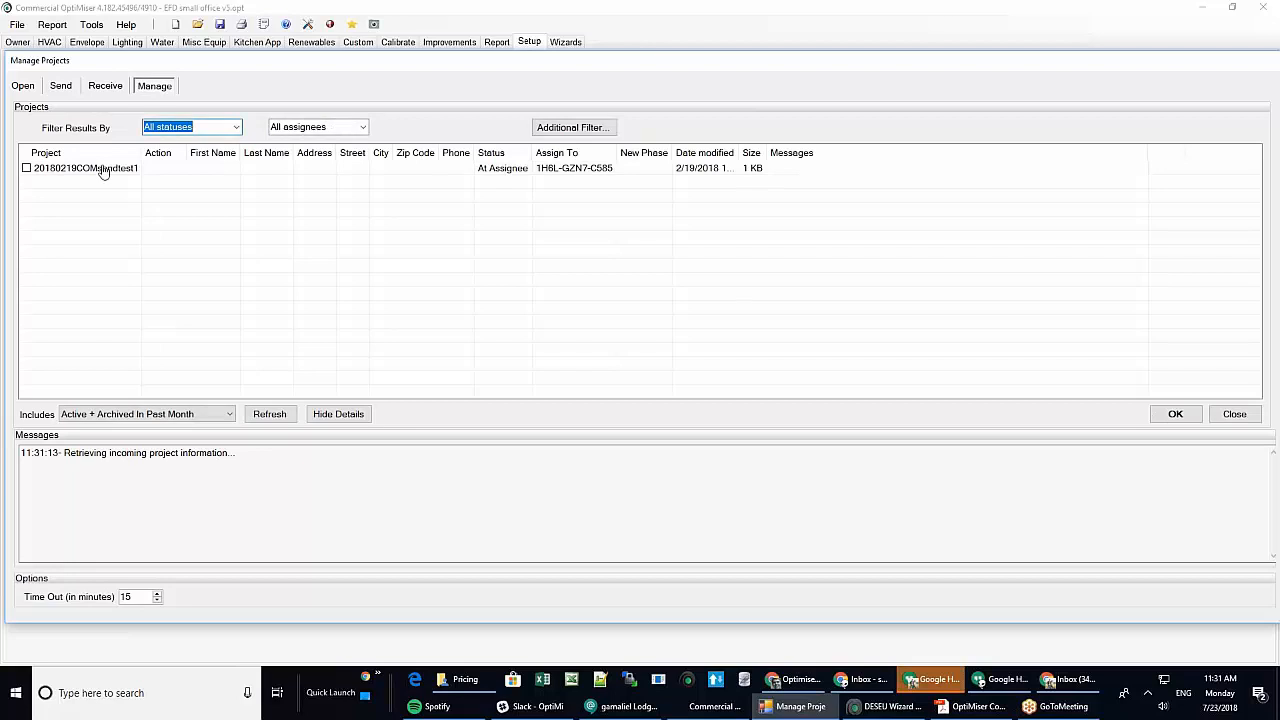
double_click(103, 169)
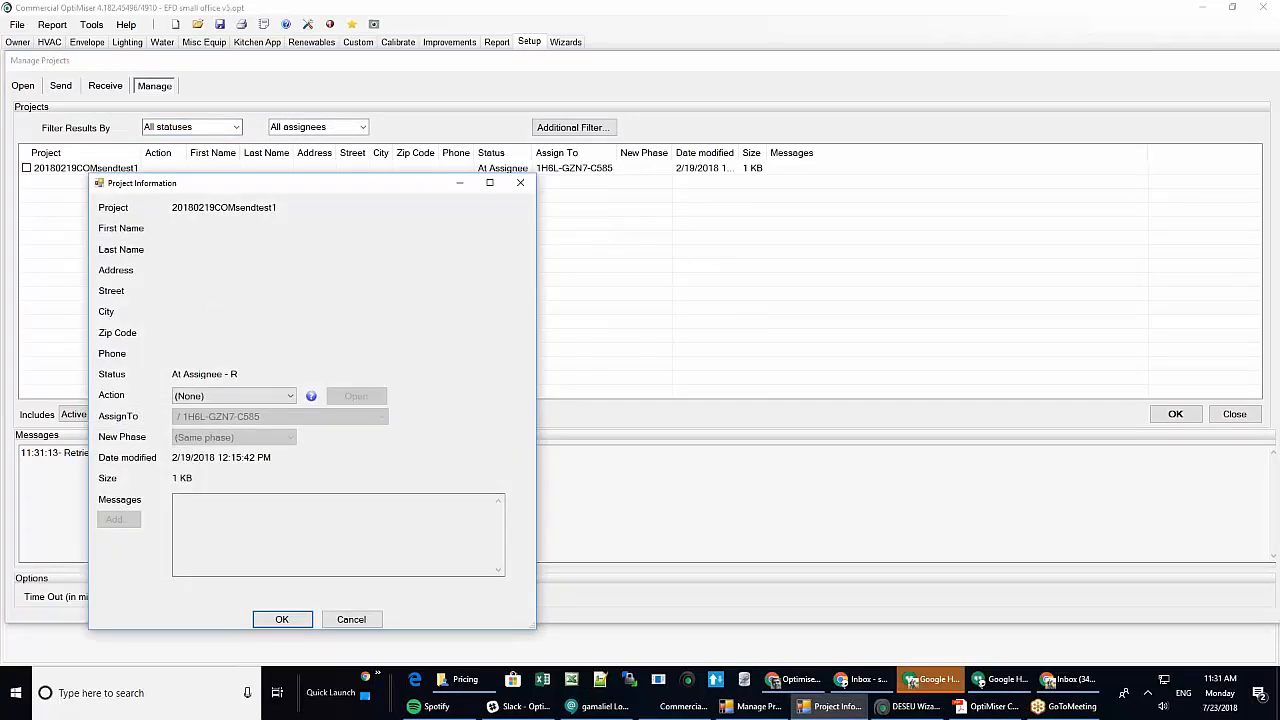
left_click(351, 619)
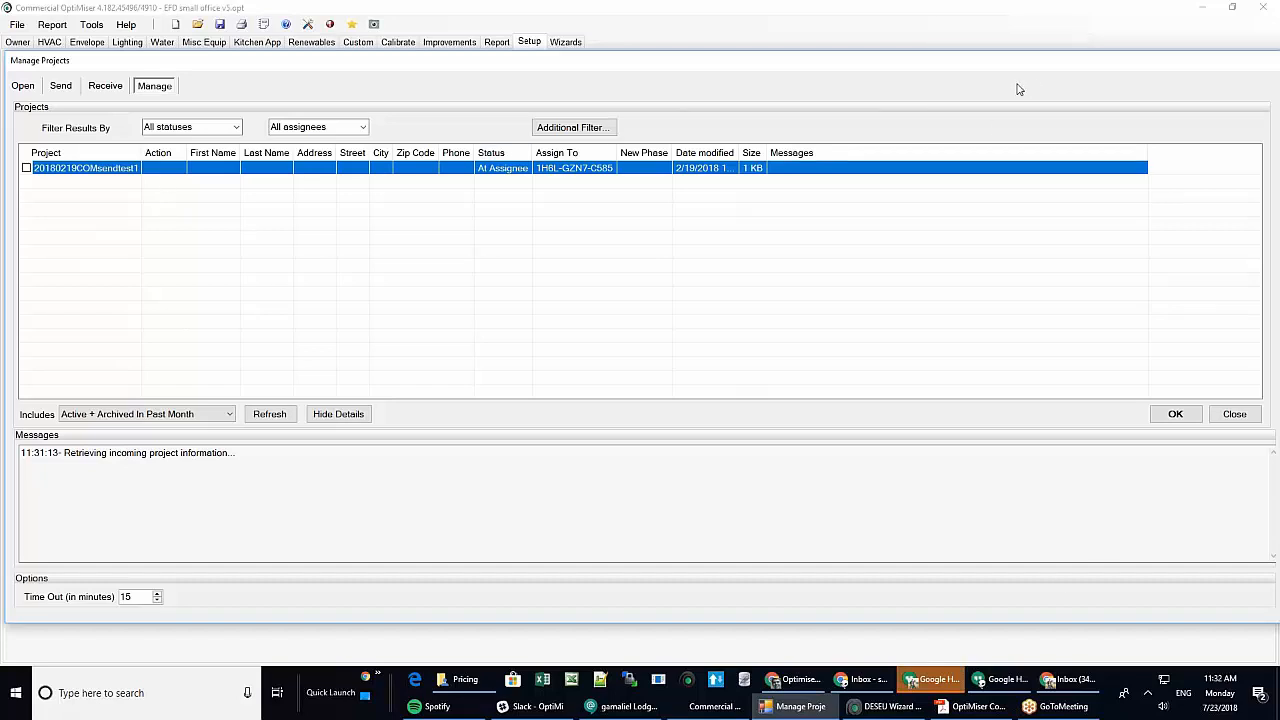
left_click_drag(1038, 66, 882, 74)
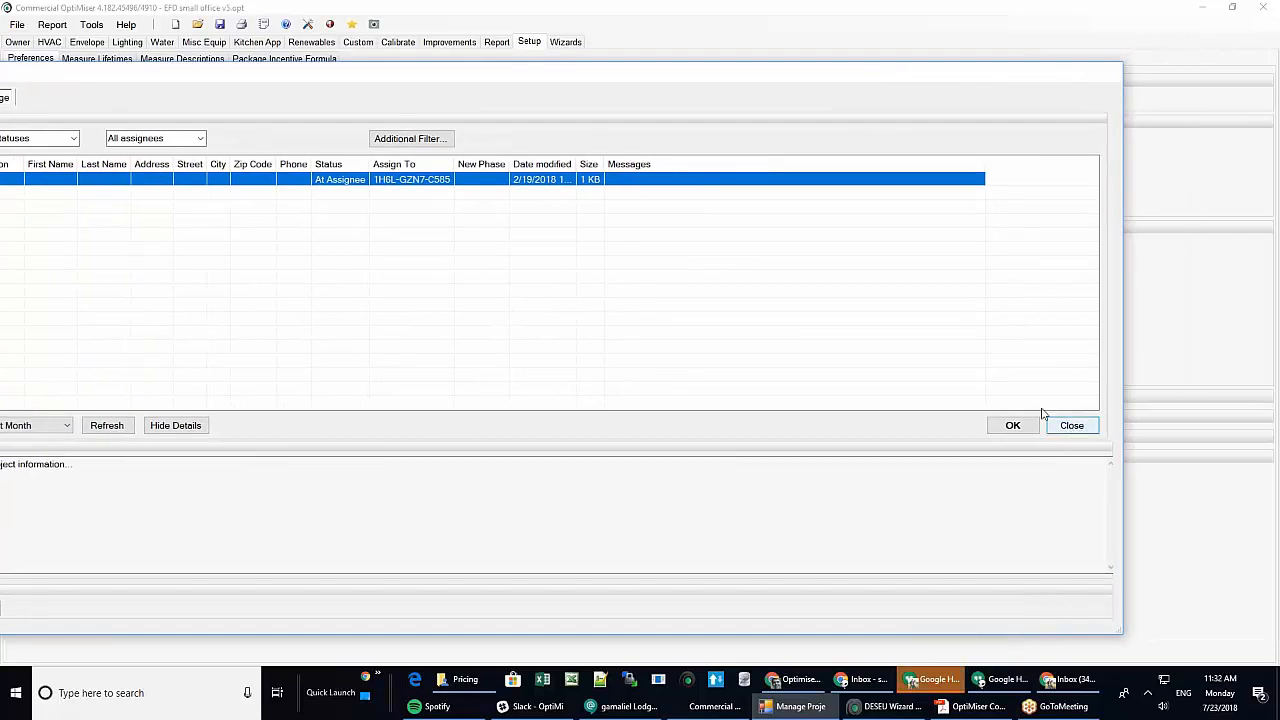
left_click(1070, 426)
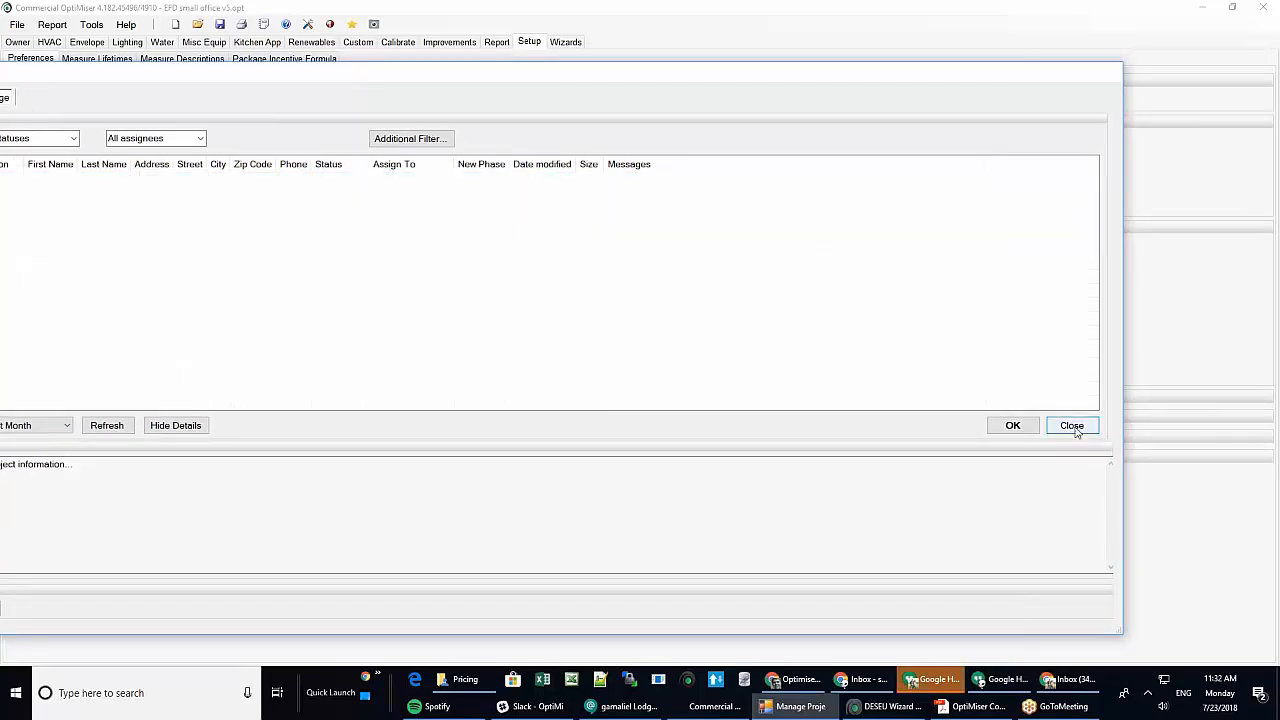